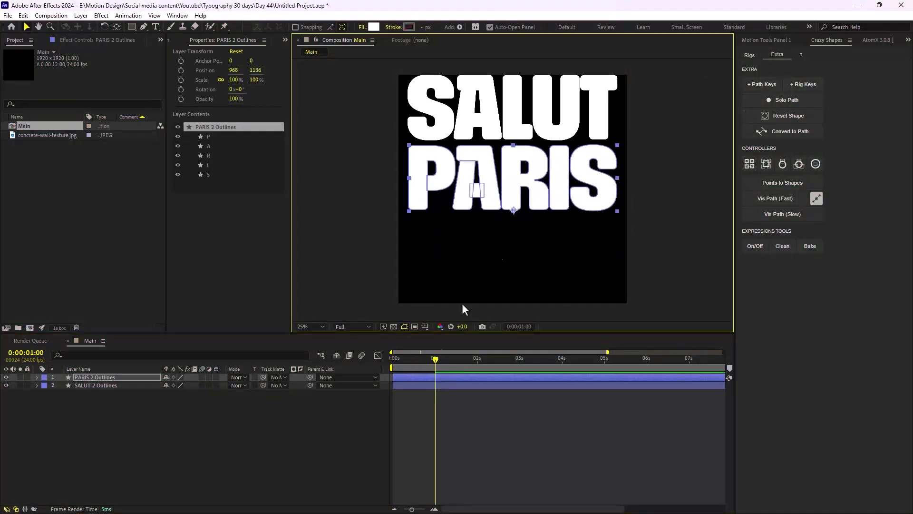
# Step: Add an adjustment layer above the letter layers and apply the Deep Glow effect to it
pyautogui.rightClick(393, 441)
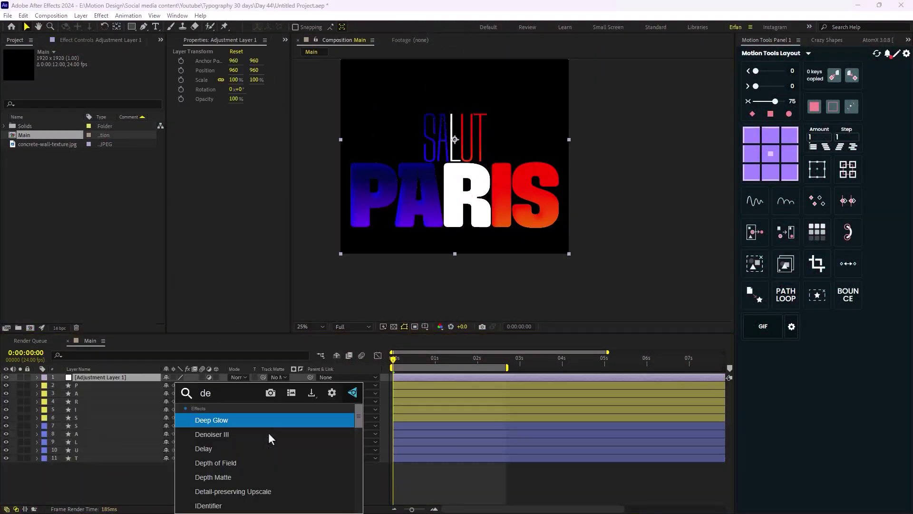
pyautogui.click(269, 435)
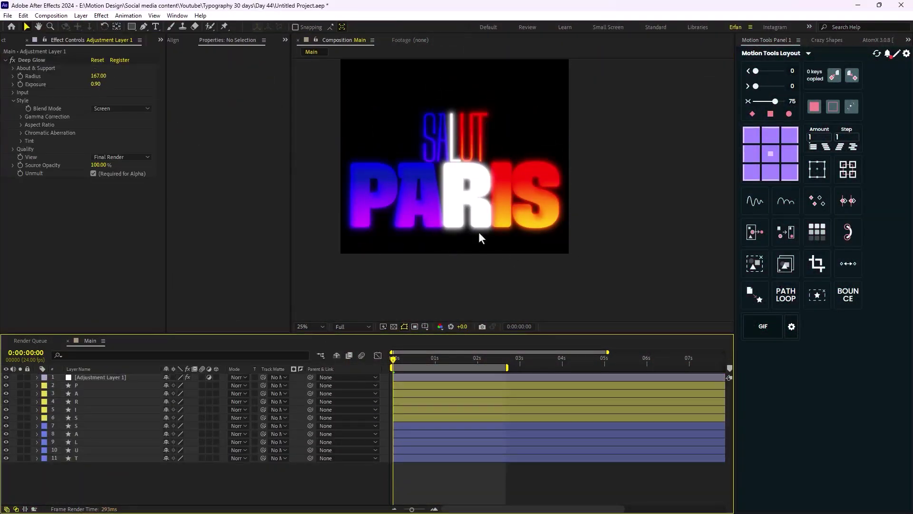
pyautogui.rightClick(76, 386)
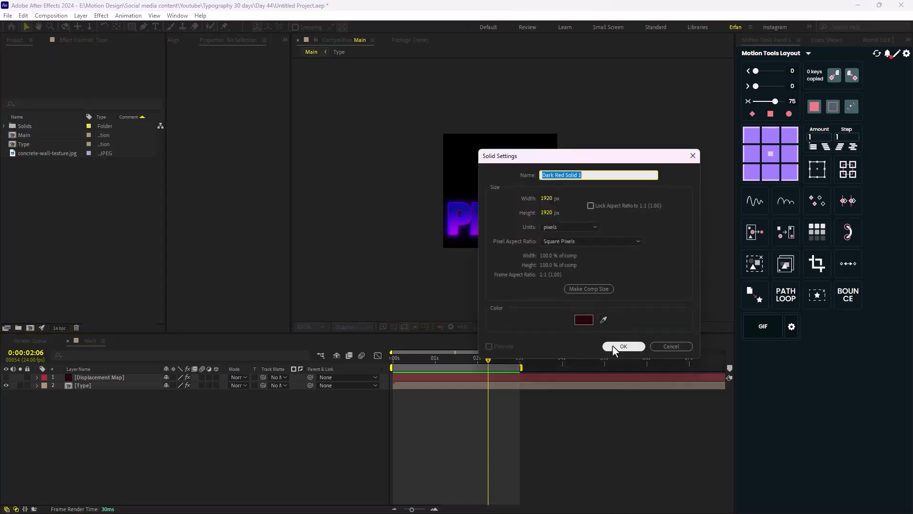
# Step: Place concrete-wall-texture.jpg between the Type and BG layers and set its blending mode to Overlay
pyautogui.click(613, 344)
pyautogui.moveTo(47, 153); pyautogui.dragTo(112, 390)
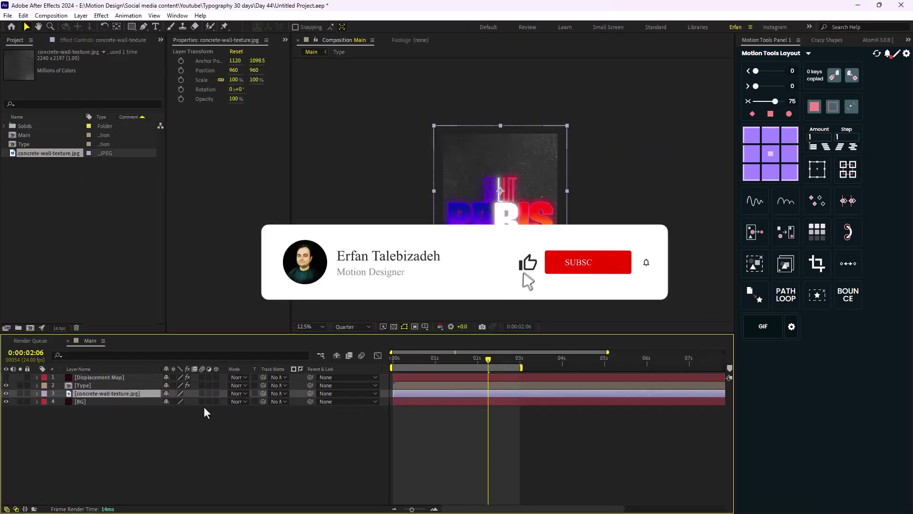
pyautogui.click(239, 394)
pyautogui.click(271, 262)
# Step: Apply a Curves effect to the concrete texture layer and reshape its curve
pyautogui.press('.')
pyautogui.hotkey('ctrl', 'space')
pyautogui.write('cur')
pyautogui.press('Return')
pyautogui.moveTo(80, 156); pyautogui.dragTo(62, 141)
pyautogui.click(112, 410)
# Step: Apply a gradient effect to the BG layer and adjust its colors
pyautogui.click(112, 402)
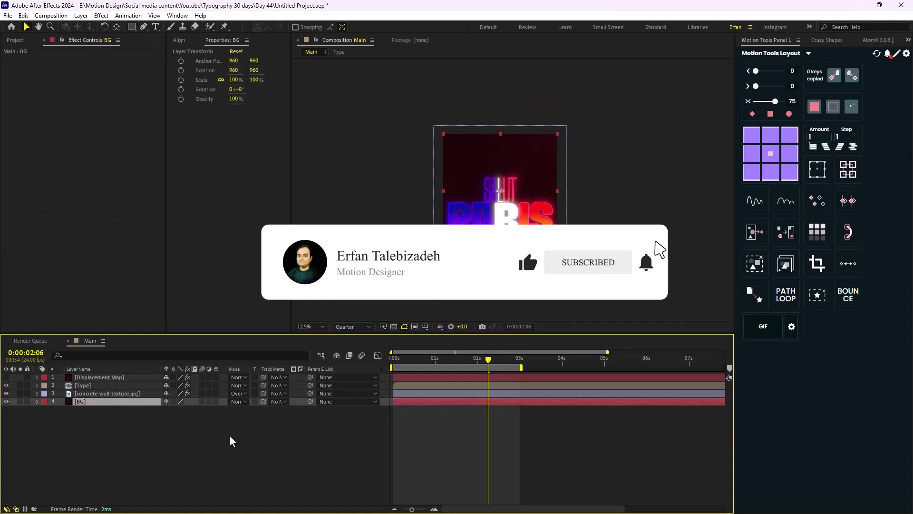
pyautogui.hotkey('ctrl', 'space')
pyautogui.write('gra')
pyautogui.press('Return')
pyautogui.click(95, 92)
pyautogui.moveTo(454, 368); pyautogui.dragTo(444, 346)
pyautogui.click(659, 263)
pyautogui.click(144, 100)
pyautogui.click(147, 109)
pyautogui.hotkey('ctrl', 'space')
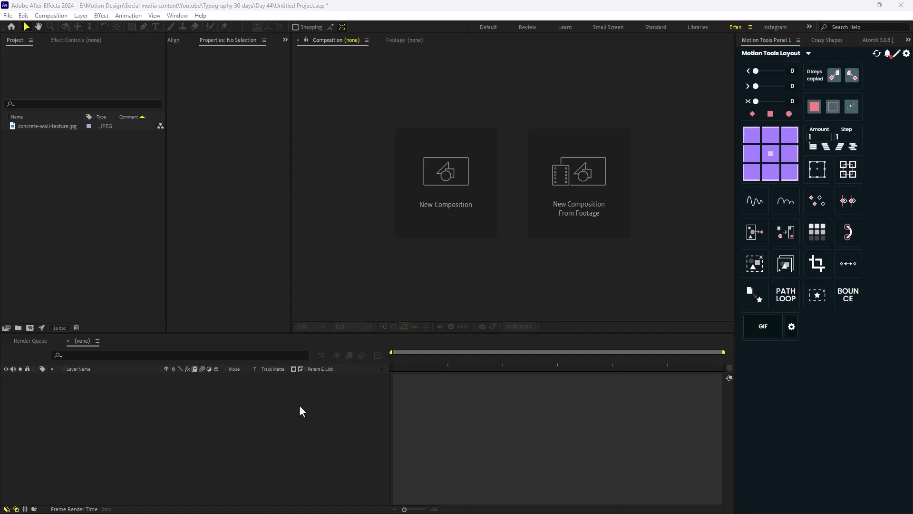
# Step: Create a 1920 x 1920 px composition named Main at 24 fps with a 12-second duration
pyautogui.click(416, 190)
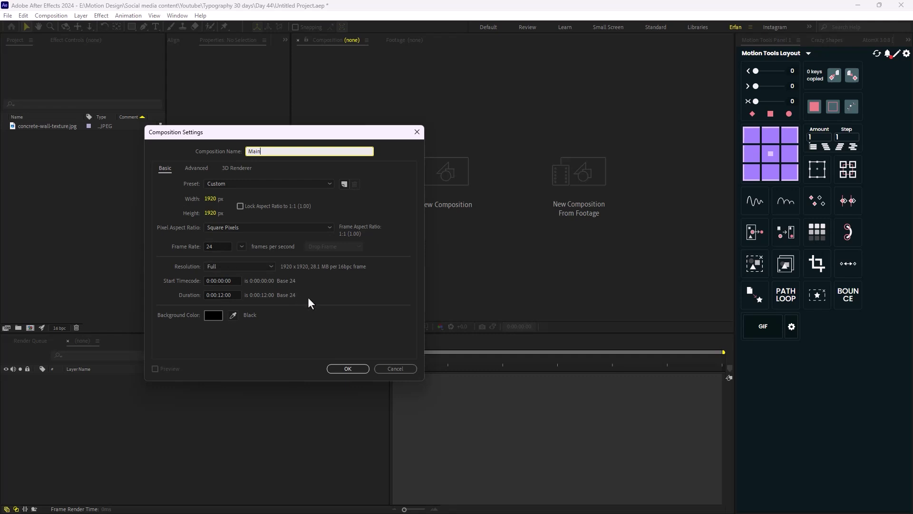
pyautogui.click(344, 368)
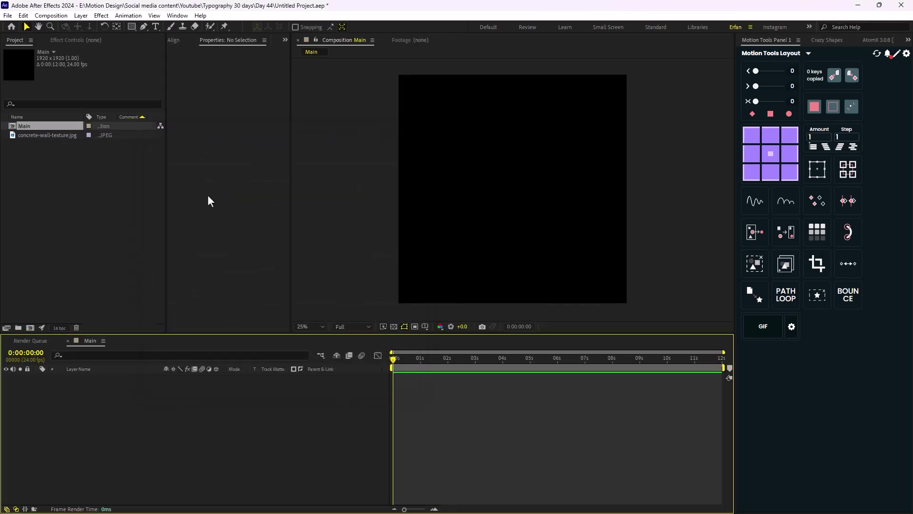
# Step: Add a text layer reading SALUT and move it to the upper middle of the composition, at position 940, 660
pyautogui.click(156, 27)
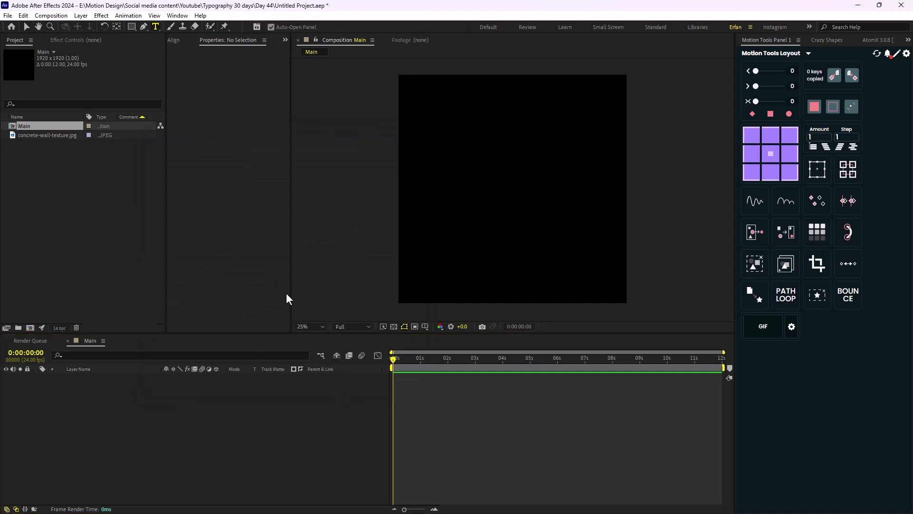
pyautogui.click(474, 144)
pyautogui.write('SALUT')
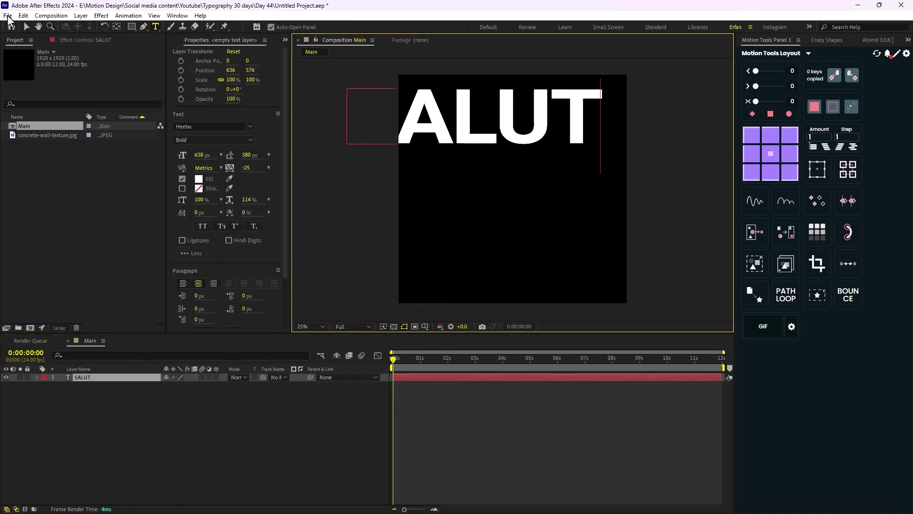
pyautogui.click(27, 27)
pyautogui.moveTo(475, 125); pyautogui.dragTo(511, 133)
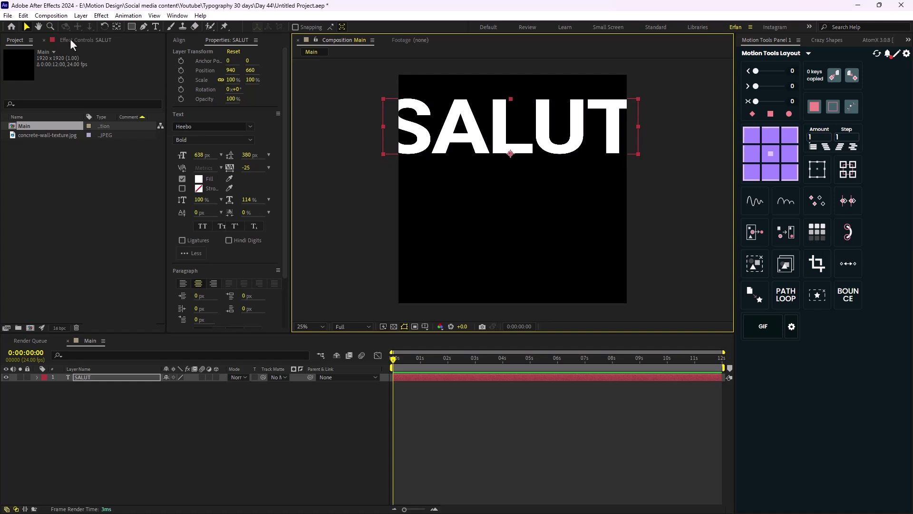
# Step: Add a second text layer reading PARIS and place it below SALUT at position 968, 1568
pyautogui.click(156, 27)
pyautogui.click(492, 232)
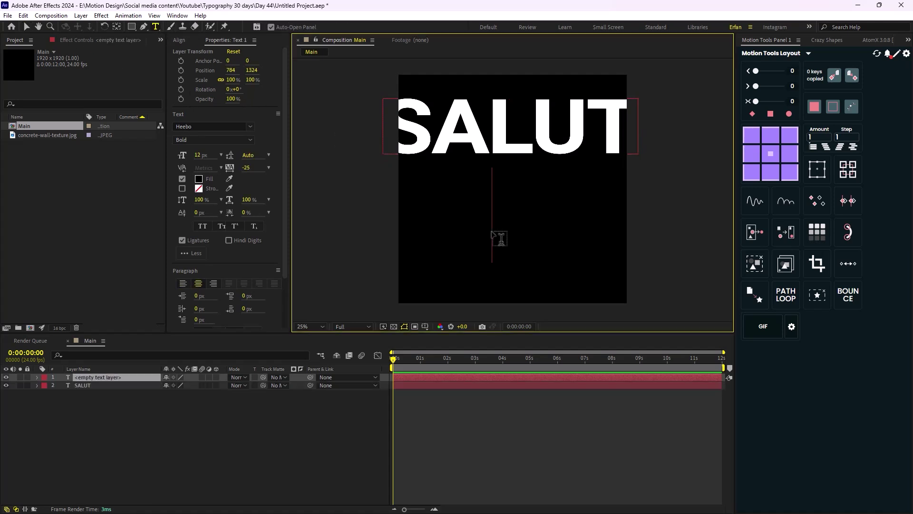
pyautogui.write('PARIS')
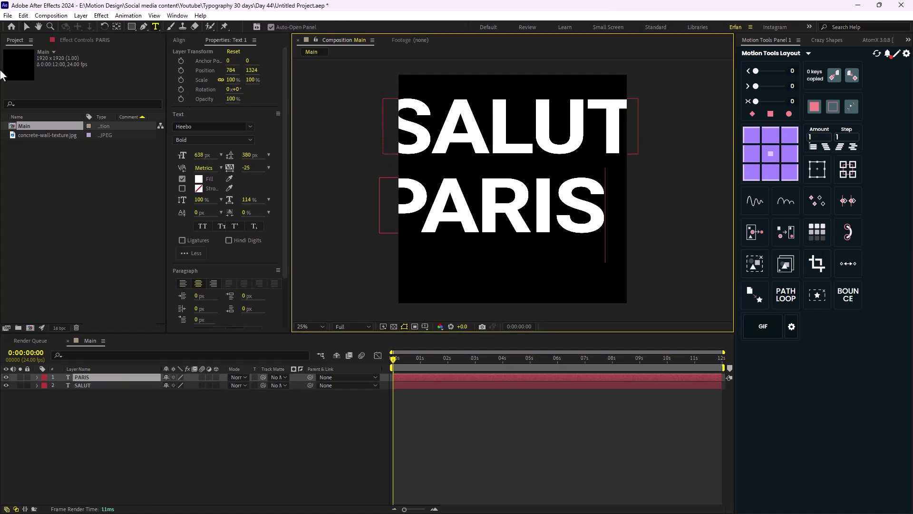
pyautogui.click(26, 27)
pyautogui.moveTo(476, 213); pyautogui.dragTo(522, 216)
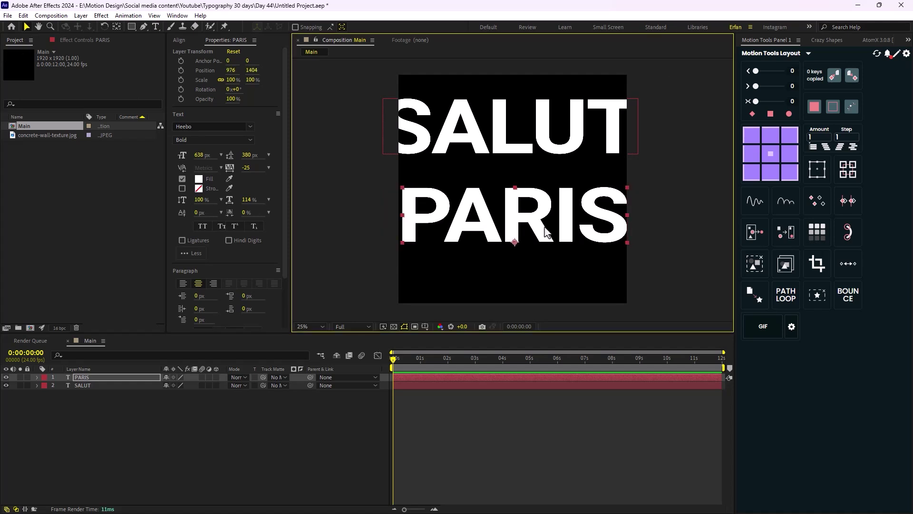
pyautogui.moveTo(540, 225); pyautogui.dragTo(539, 244)
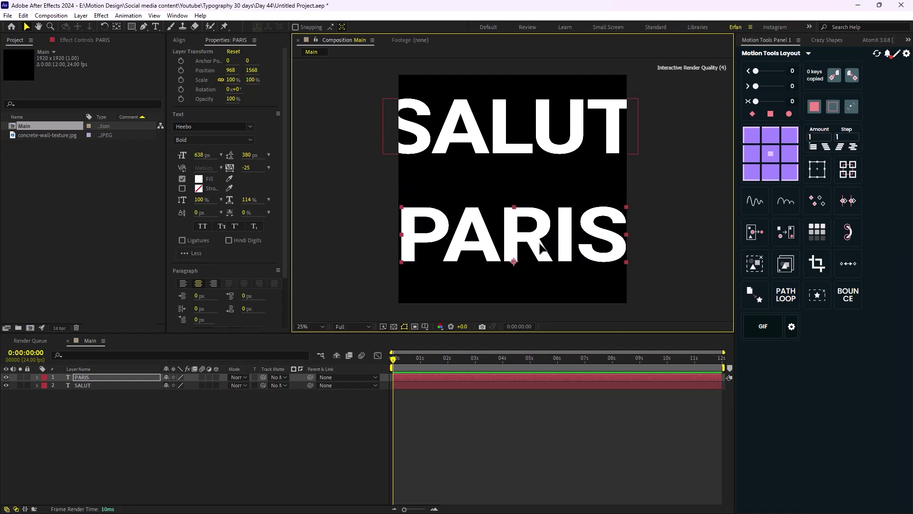
# Step: Set the SALUT text's font size to 573 px and place it at position 968, 548
pyautogui.click(530, 150)
pyautogui.moveTo(198, 155); pyautogui.dragTo(174, 166)
pyautogui.click(557, 114)
pyautogui.click(537, 234)
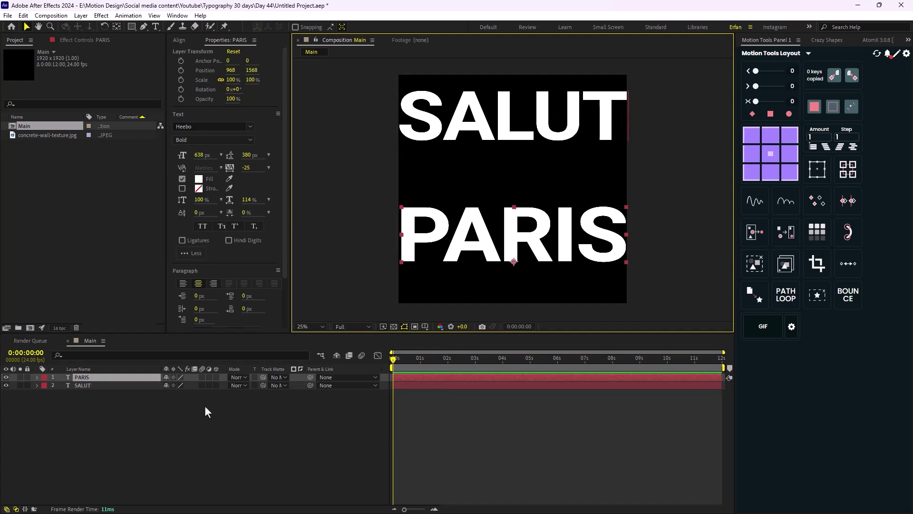
pyautogui.click(204, 406)
# Step: Duplicate the SALUT text layer and solo the copy
pyautogui.click(92, 387)
pyautogui.hotkey('ctrl', 'd')
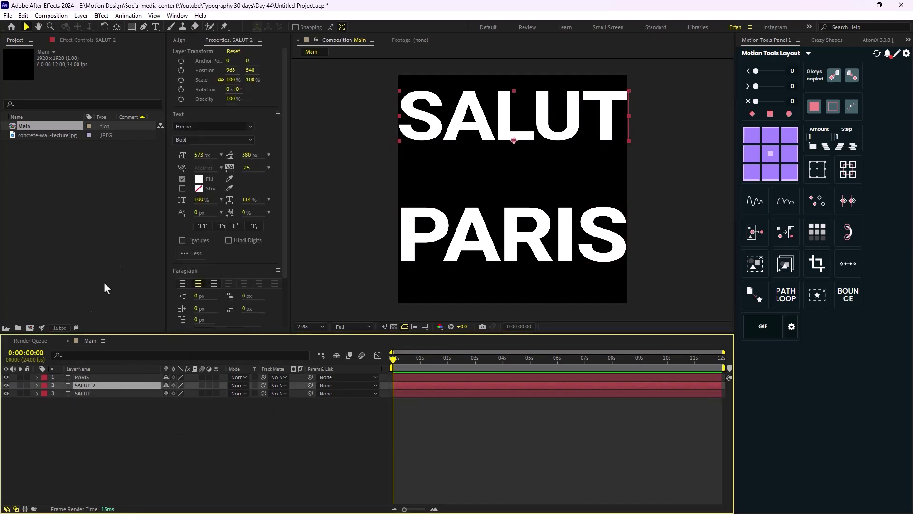
pyautogui.click(20, 385)
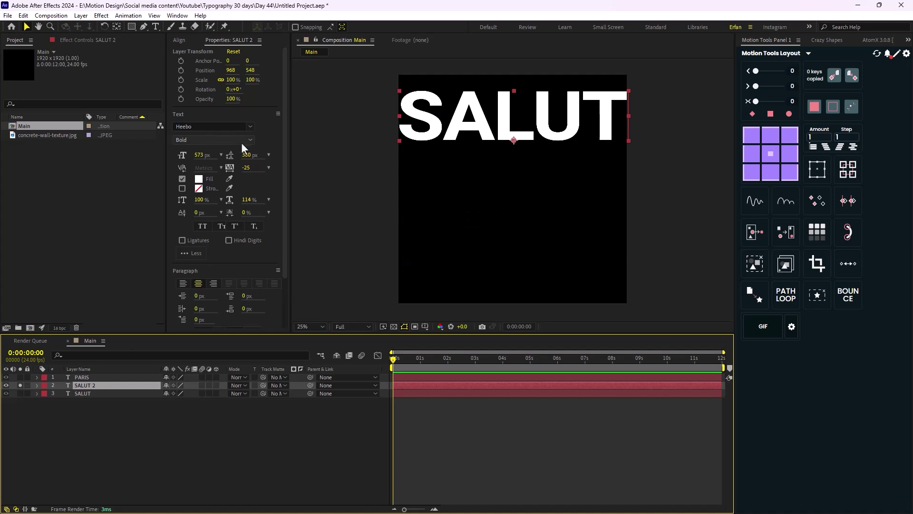
pyautogui.click(251, 127)
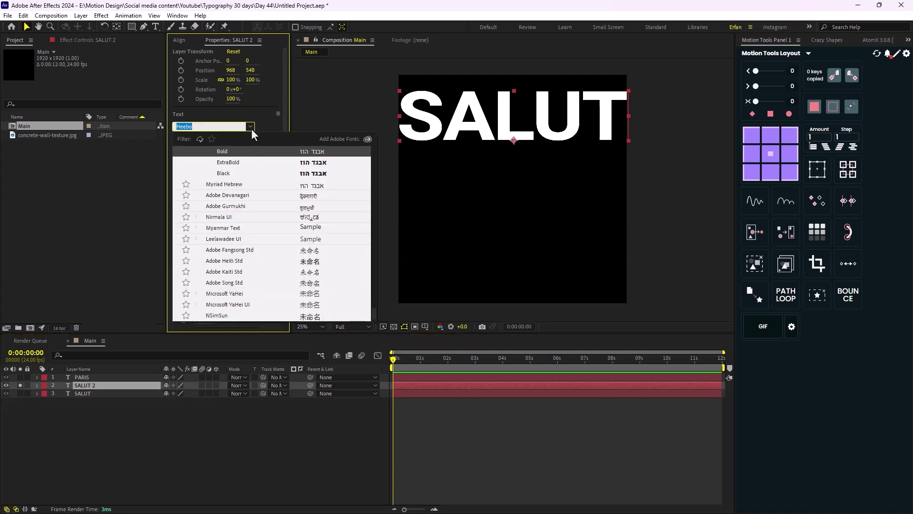
pyautogui.write('s')
pyautogui.scroll(-3, 277, 263)
pyautogui.scroll(-2, 346, 237)
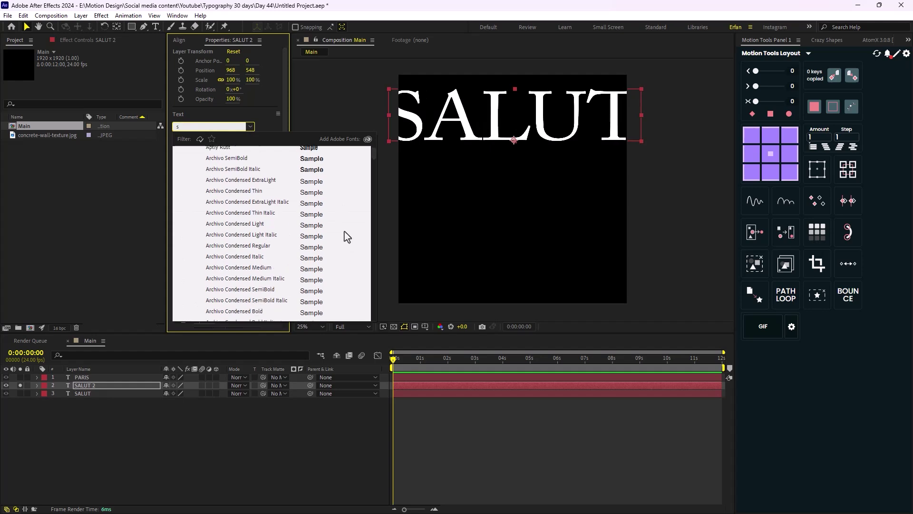
pyautogui.moveTo(374, 153); pyautogui.dragTo(355, 278)
pyautogui.scroll(-2, 355, 278)
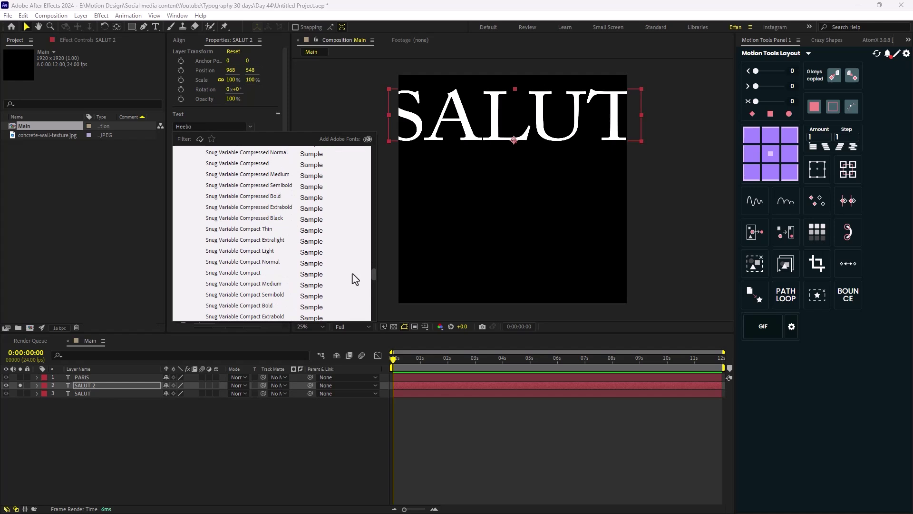
# Step: Set the SALUT copy's font to Snug Variable in the Compact Thin style
pyautogui.click(110, 385)
pyautogui.doubleClick(110, 386)
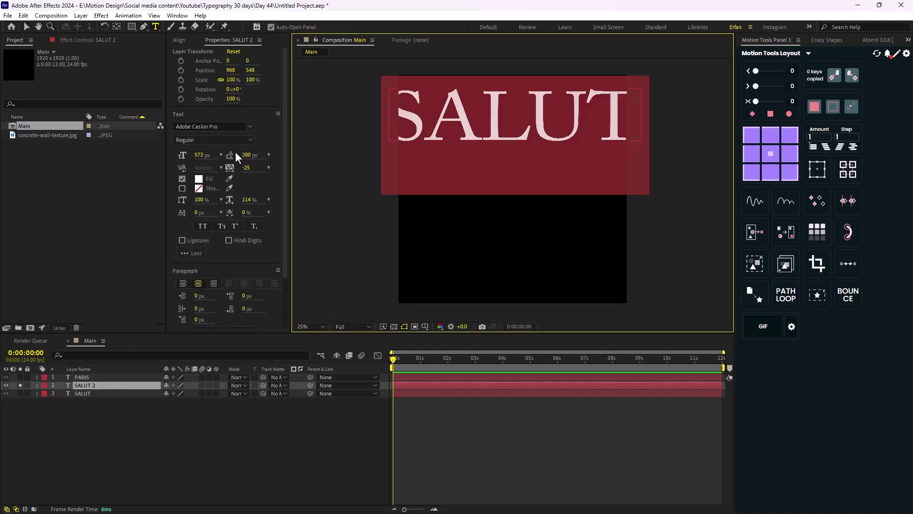
pyautogui.click(248, 127)
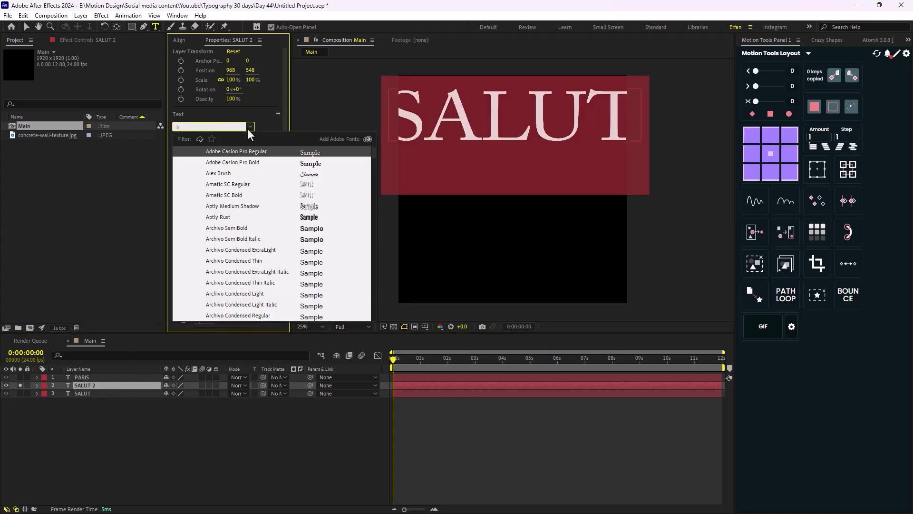
pyautogui.write('snug')
pyautogui.scroll(-4, 257, 238)
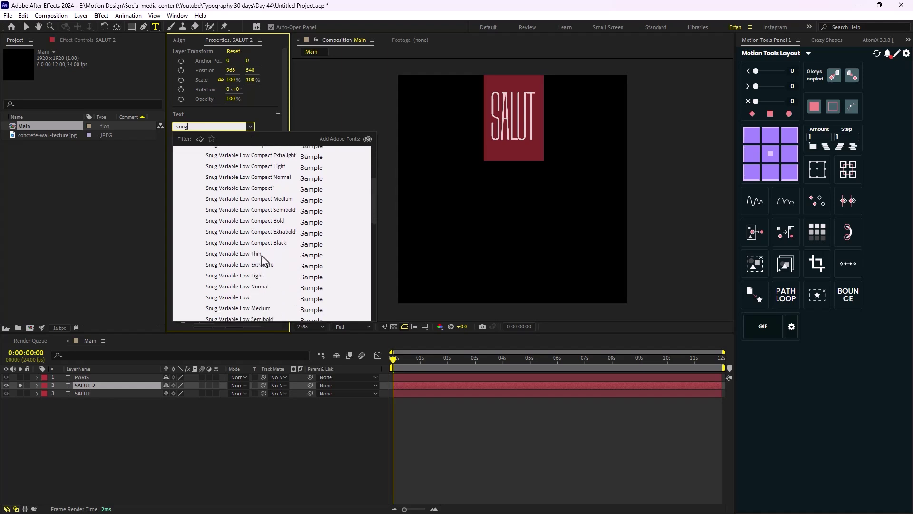
pyautogui.click(262, 254)
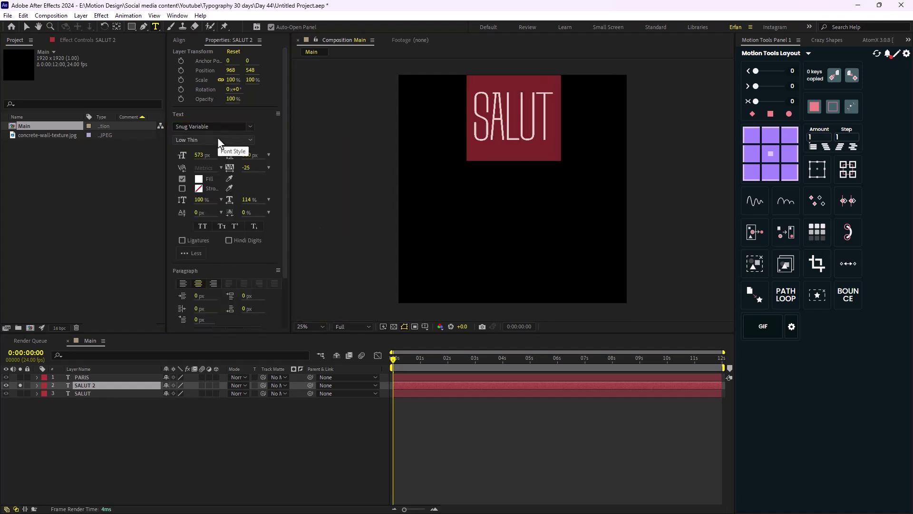
pyautogui.scroll(-2, 218, 138)
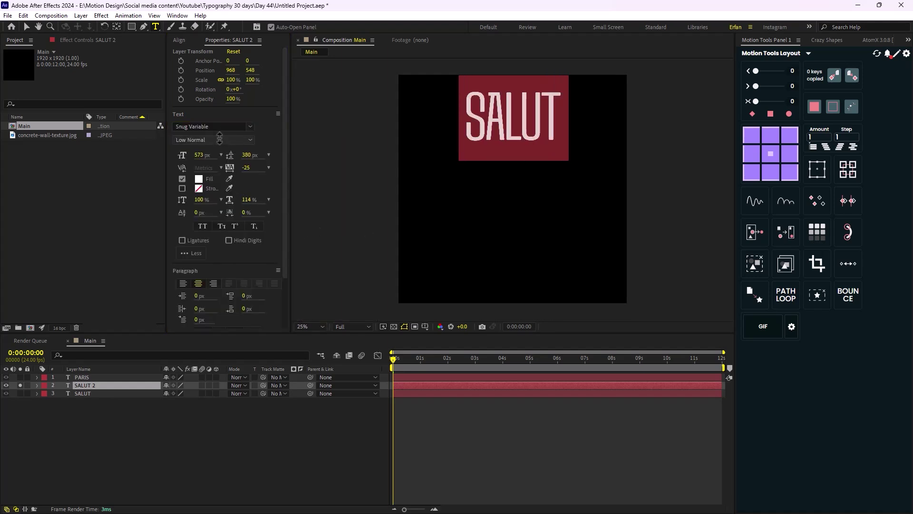
pyautogui.click(225, 137)
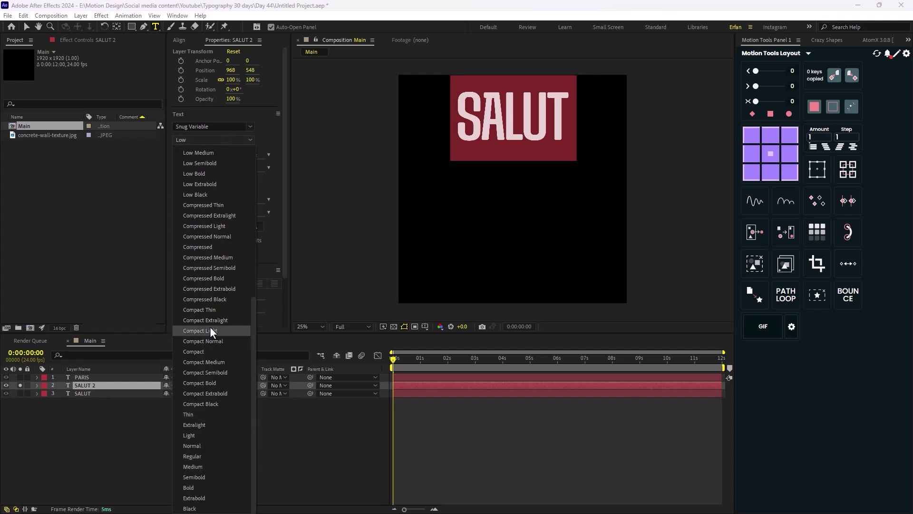
pyautogui.click(212, 312)
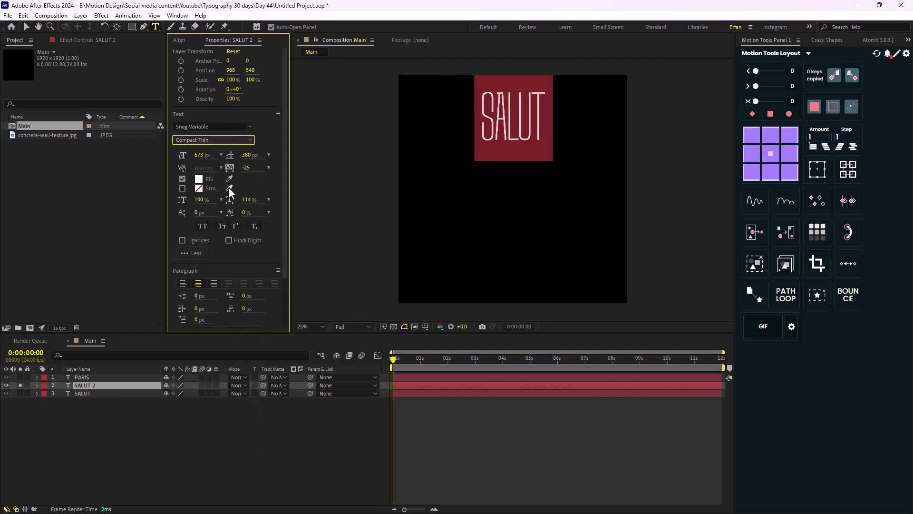
# Step: Solo the PARIS and original SALUT layers instead of the copy, and set both to Snug Variable Low Black
pyautogui.click(89, 395)
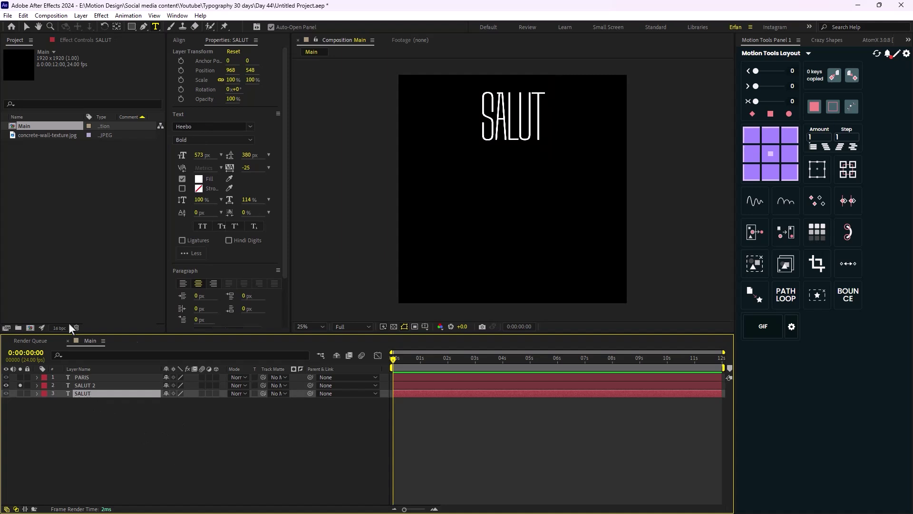
pyautogui.click(20, 392)
pyautogui.keyDown('ctrl'); pyautogui.click(91, 377); pyautogui.keyUp('ctrl')
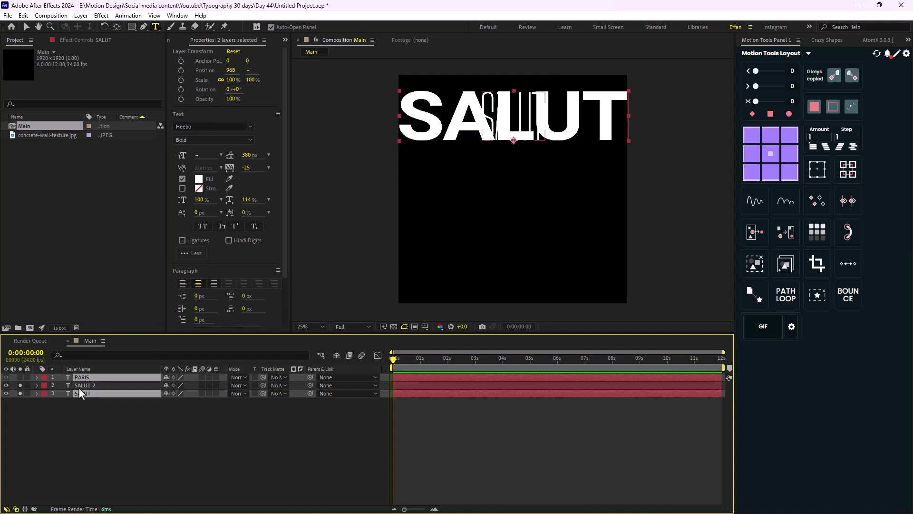
pyautogui.click(20, 385)
pyautogui.click(20, 377)
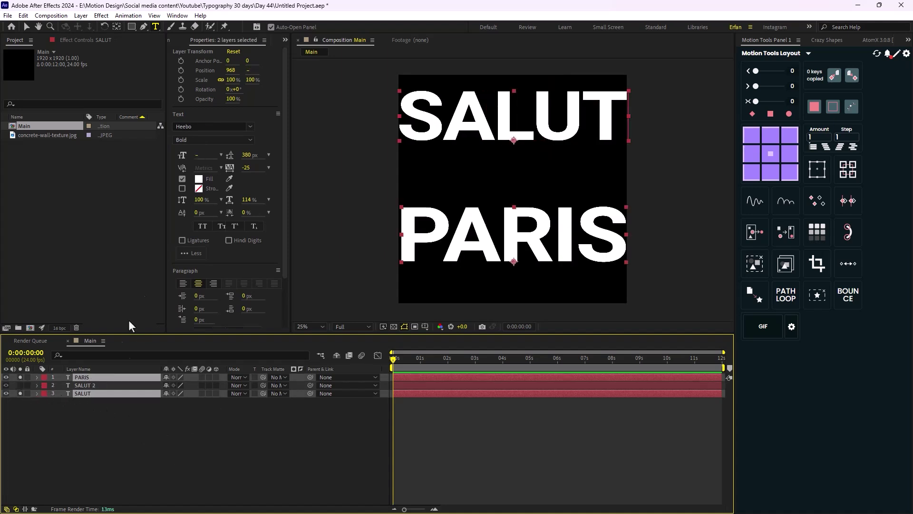
pyautogui.click(251, 129)
pyautogui.write('snug')
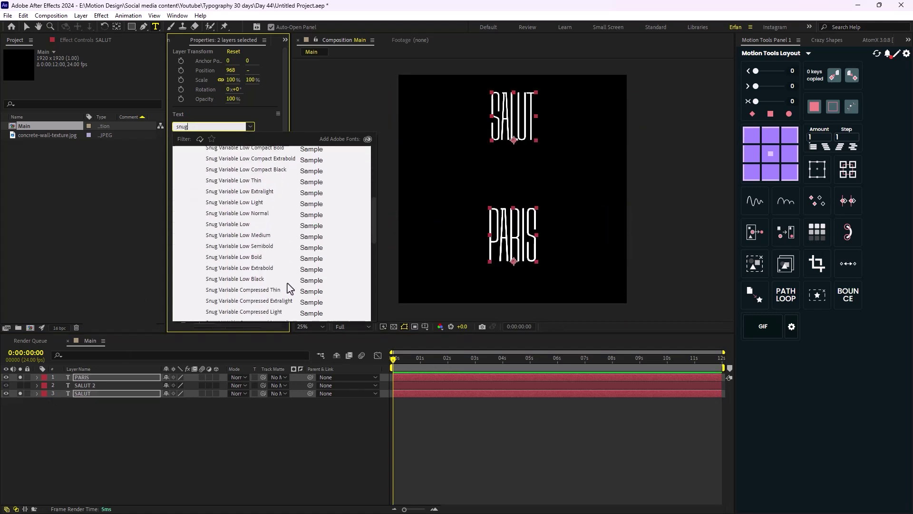
pyautogui.click(285, 278)
# Step: Enlarge the heavy SALUT and PARIS texts until each nearly fills the composition's width
pyautogui.click(143, 393)
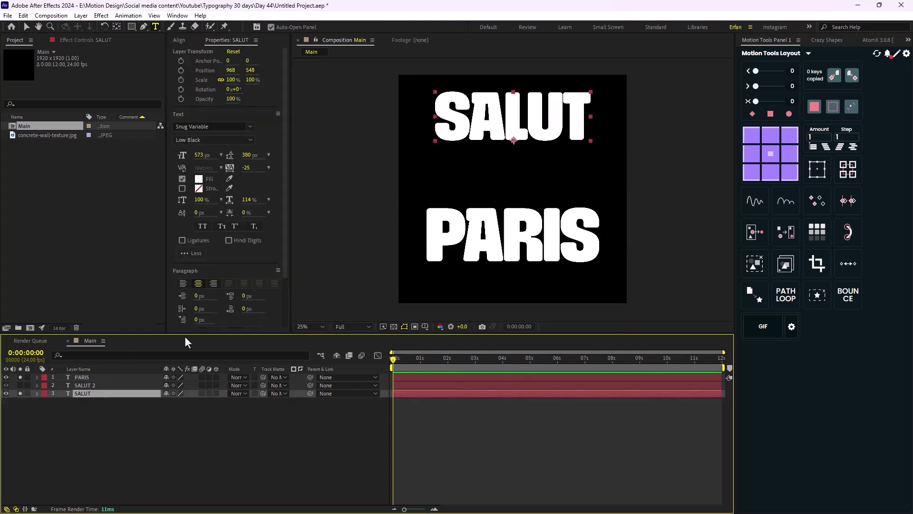
pyautogui.moveTo(198, 155); pyautogui.dragTo(284, 180)
pyautogui.click(81, 376)
# Step: Solo the thin SALUT copy and move it up to position 968, 544
pyautogui.click(92, 385)
pyautogui.click(20, 384)
pyautogui.press('p')
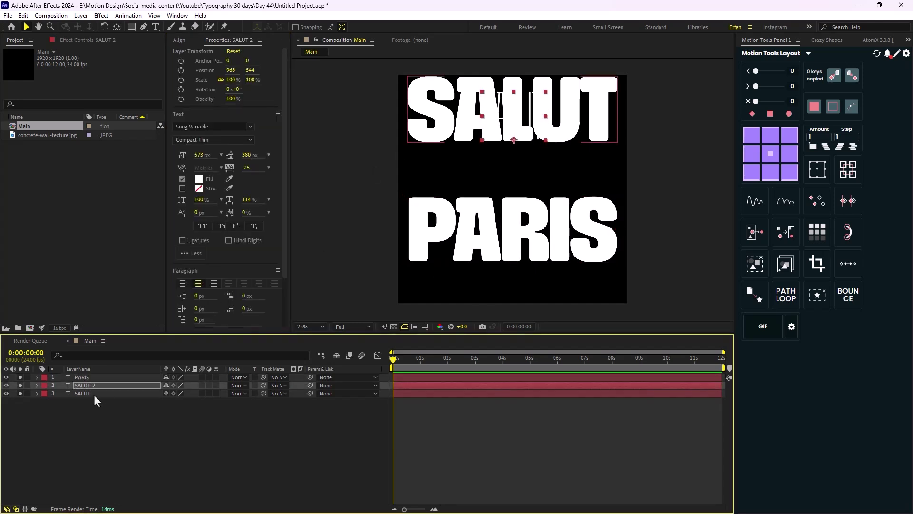
# Step: Duplicate the PARIS text layer and set the copy's font size to 573 px
pyautogui.click(82, 377)
pyautogui.hotkey('ctrl', 'd')
pyautogui.click(84, 394)
pyautogui.doubleClick(84, 377)
pyautogui.click(202, 155)
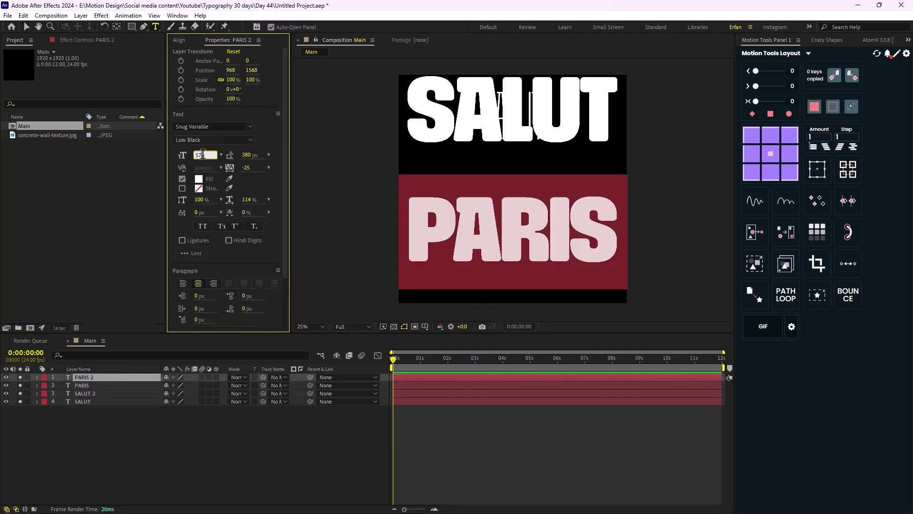
pyautogui.write('573')
pyautogui.press('Return')
# Step: Set the PARIS copy's font style to Compact Thin and turn off solo for all four text layers
pyautogui.click(84, 393)
pyautogui.click(84, 377)
pyautogui.click(251, 140)
pyautogui.click(209, 312)
pyautogui.moveTo(20, 377); pyautogui.dragTo(21, 413)
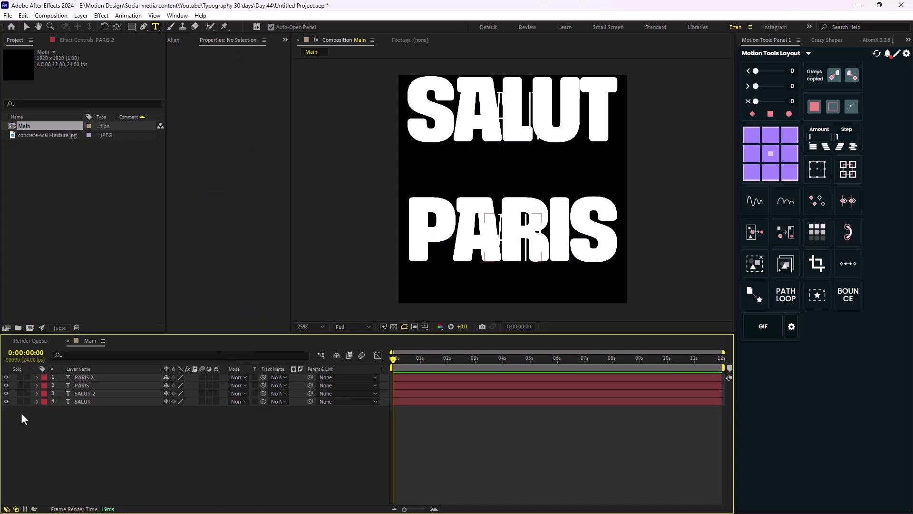
# Step: Create shape outlines from the SALUT and SALUT 2 text layers
pyautogui.click(88, 401)
pyautogui.rightClick(88, 401)
pyautogui.moveTo(160, 313)
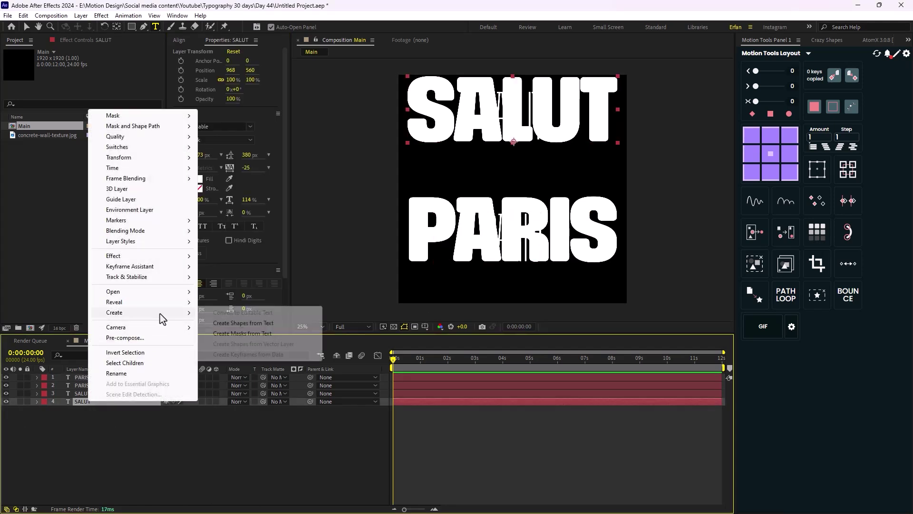
pyautogui.click(244, 323)
pyautogui.click(101, 392)
pyautogui.rightClick(101, 392)
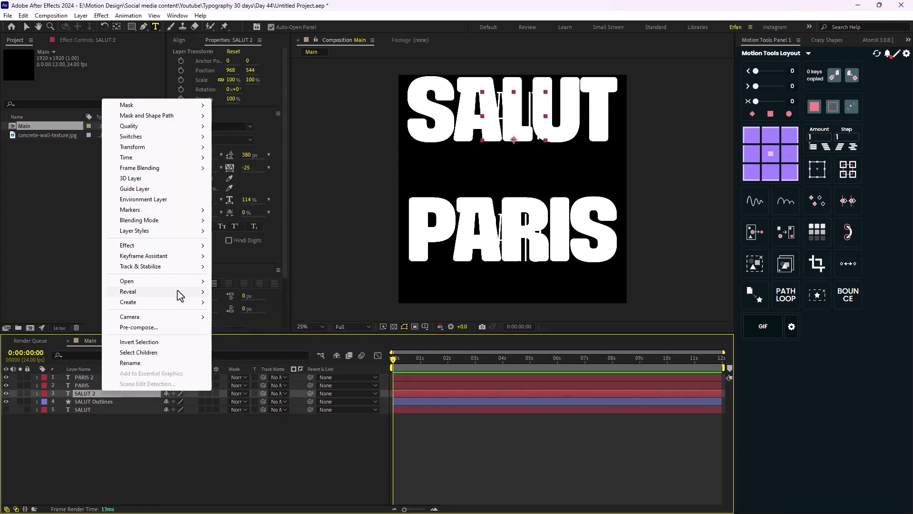
pyautogui.moveTo(180, 305)
pyautogui.click(238, 313)
# Step: Create shape outlines from the PARIS and PARIS 2 text layers
pyautogui.click(92, 386)
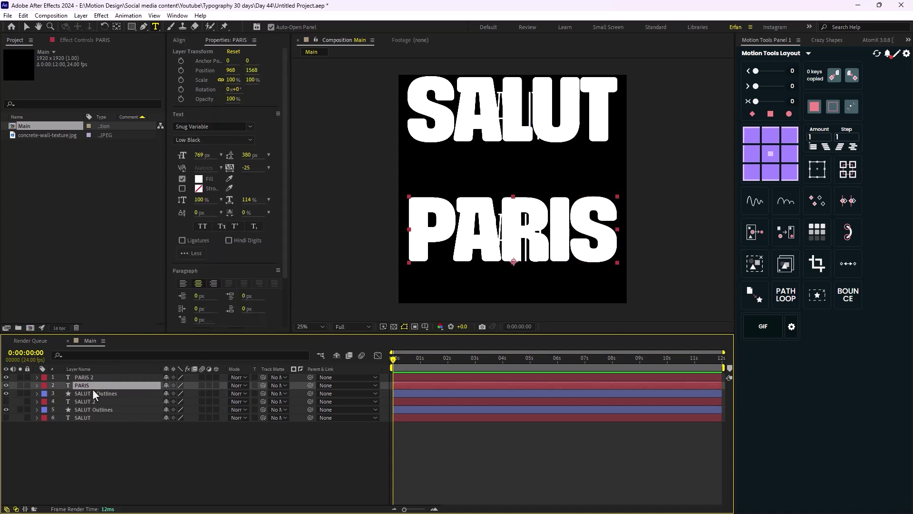
pyautogui.rightClick(92, 386)
pyautogui.click(245, 304)
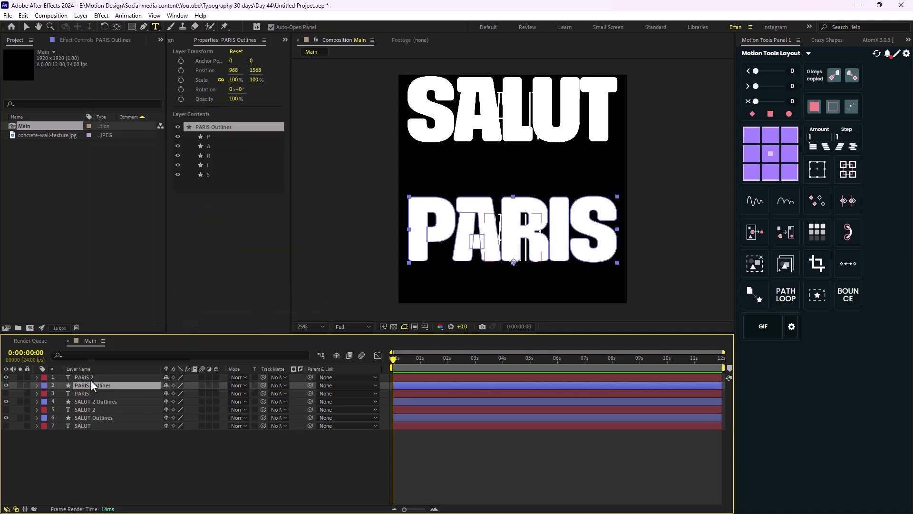
pyautogui.click(94, 378)
pyautogui.rightClick(101, 378)
pyautogui.click(242, 304)
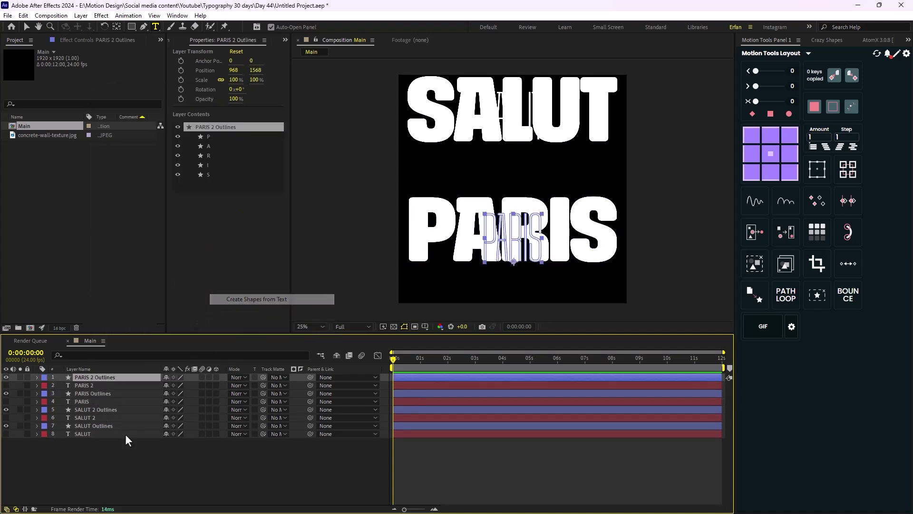
# Step: Select all red-labelled original text layers as a label group and delete them
pyautogui.click(45, 386)
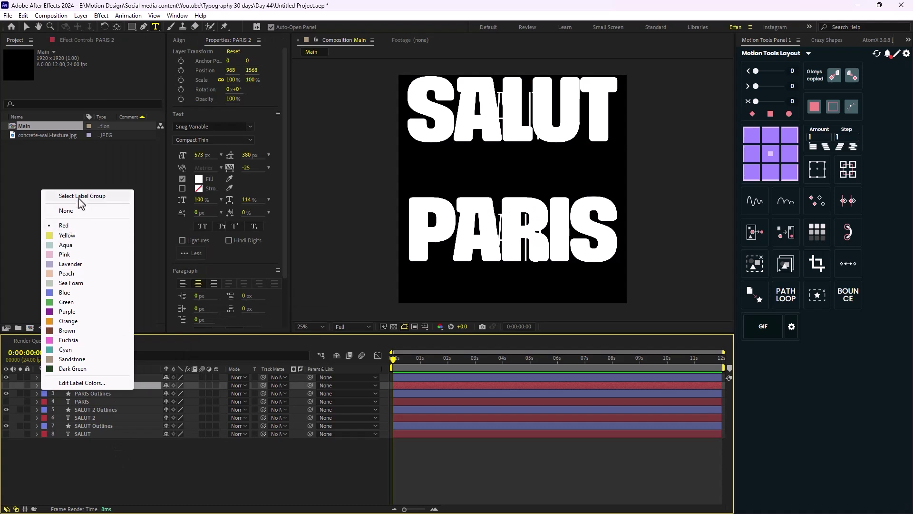
pyautogui.click(79, 197)
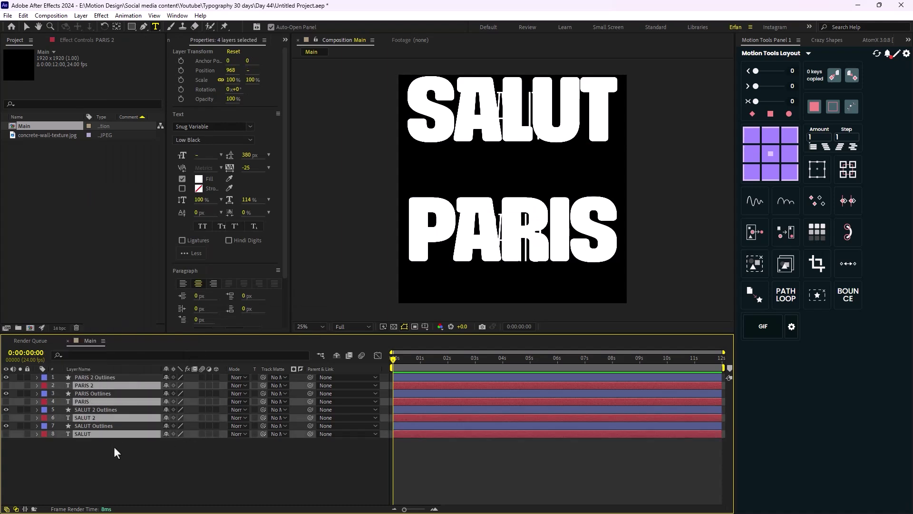
pyautogui.press('Delete')
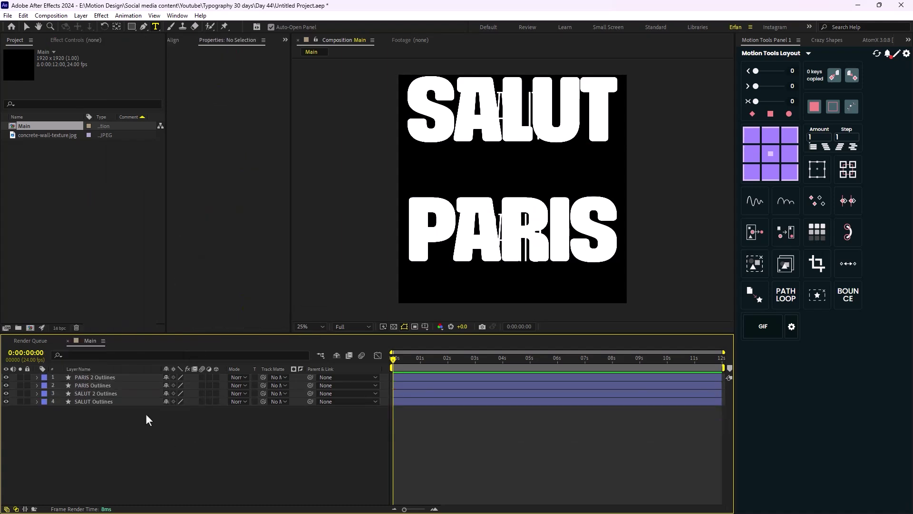
# Step: Add path keyframes at 0 s to every letter path of all four outline layers with Crazy Shapes
pyautogui.hotkey('ctrl', 'a')
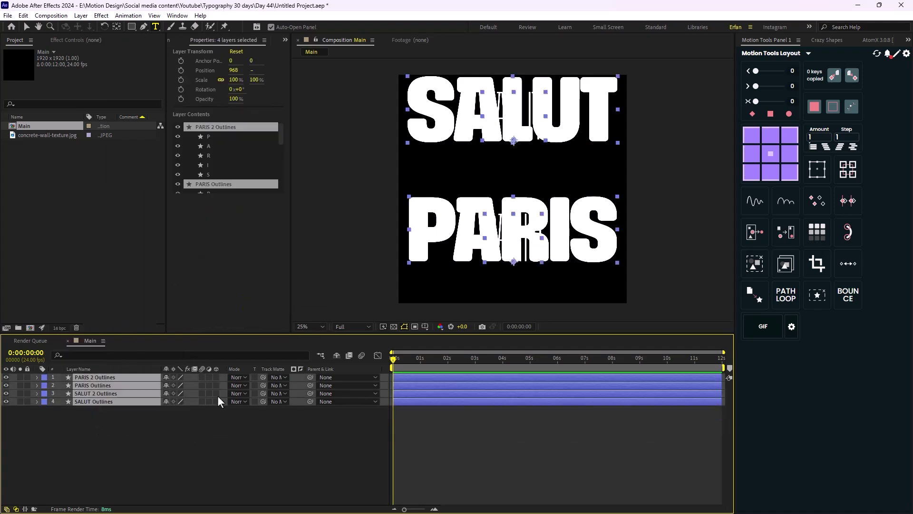
pyautogui.click(827, 40)
pyautogui.click(778, 56)
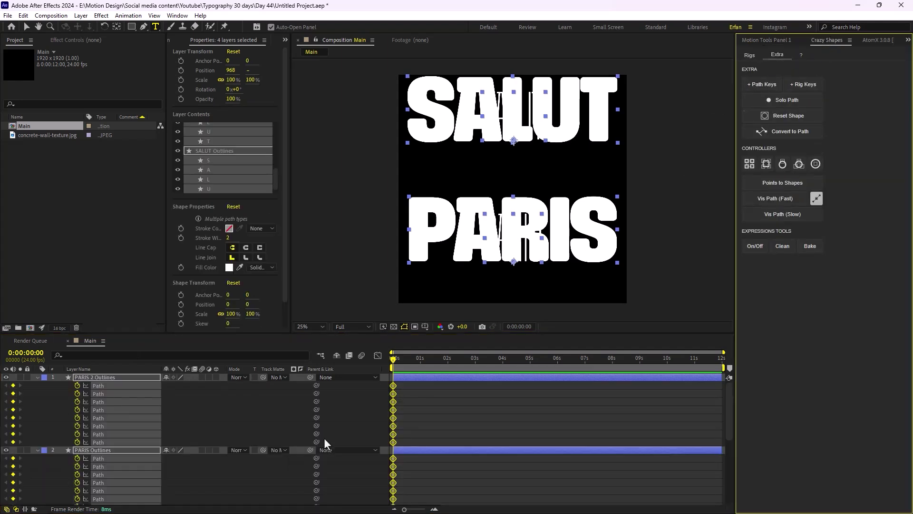
pyautogui.press('`')
pyautogui.click(271, 390)
# Step: Copy the heavy SALUT Outlines path keyframes onto SALUT 2 Outlines at 1 s, then delete the SALUT Outlines layer
pyautogui.moveTo(394, 58); pyautogui.dragTo(435, 96)
pyautogui.moveTo(412, 292); pyautogui.dragTo(385, 347)
pyautogui.hotkey('ctrl', 'c')
pyautogui.hotkey('ctrl', 'Up')
pyautogui.hotkey('ctrl', 'v')
pyautogui.hotkey('ctrl', 'Down')
pyautogui.press('Delete')
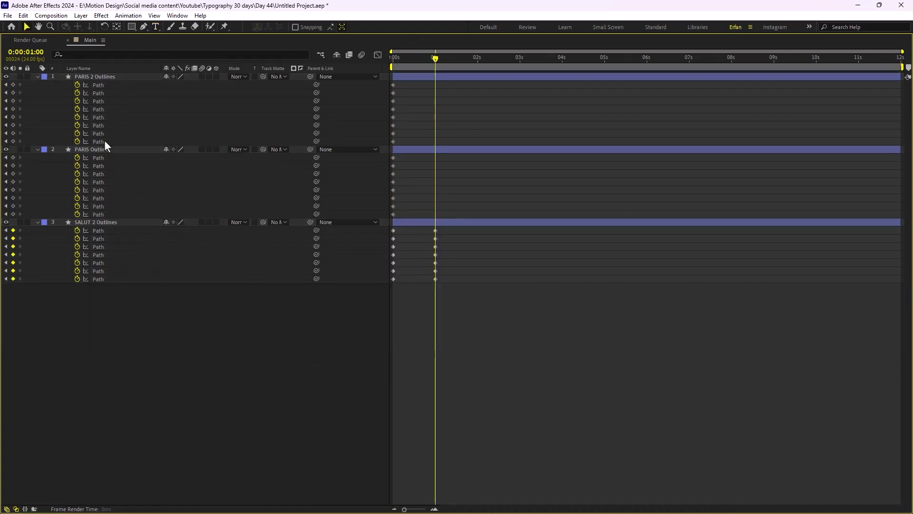
# Step: Copy the heavy PARIS Outlines path keyframes onto PARIS 2 Outlines at 1 s
pyautogui.press('v')
pyautogui.hotkey('ctrl', 'Down')
pyautogui.hotkey('ctrl', 'Down')
pyautogui.moveTo(412, 155); pyautogui.dragTo(384, 217)
pyautogui.hotkey('ctrl', 'c')
pyautogui.hotkey('ctrl', 'Up')
pyautogui.hotkey('ctrl', 'v')
pyautogui.press('`')
# Step: Collapse the keyframed properties of all layers and delete the heavy PARIS Outlines layer
pyautogui.moveTo(435, 360); pyautogui.dragTo(489, 327)
pyautogui.hotkey('ctrl', 'a')
pyautogui.press('u')
pyautogui.click(129, 414)
pyautogui.click(104, 387)
pyautogui.click(104, 385)
pyautogui.press('Delete')
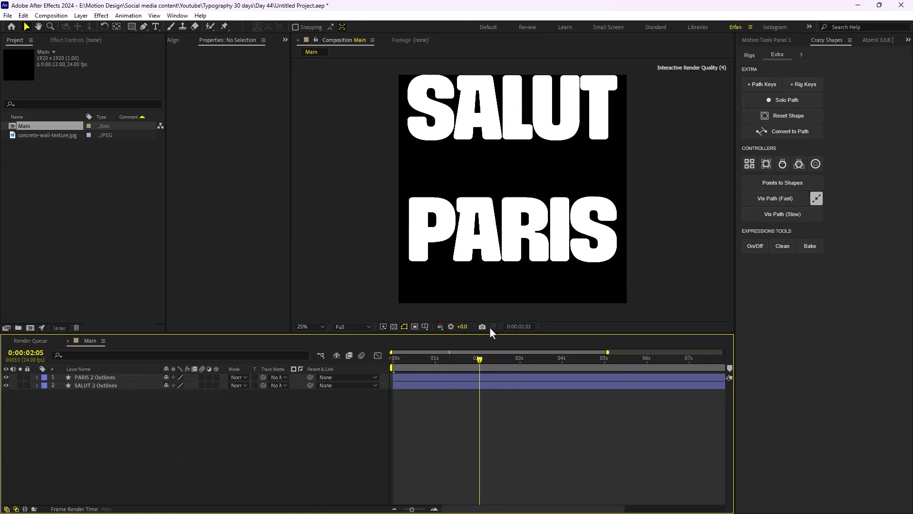
# Step: At 1 s, move PARIS 2 Outlines up to position 968, 1136, directly beneath the heavy SALUT
pyautogui.moveTo(343, 335); pyautogui.dragTo(314, 338)
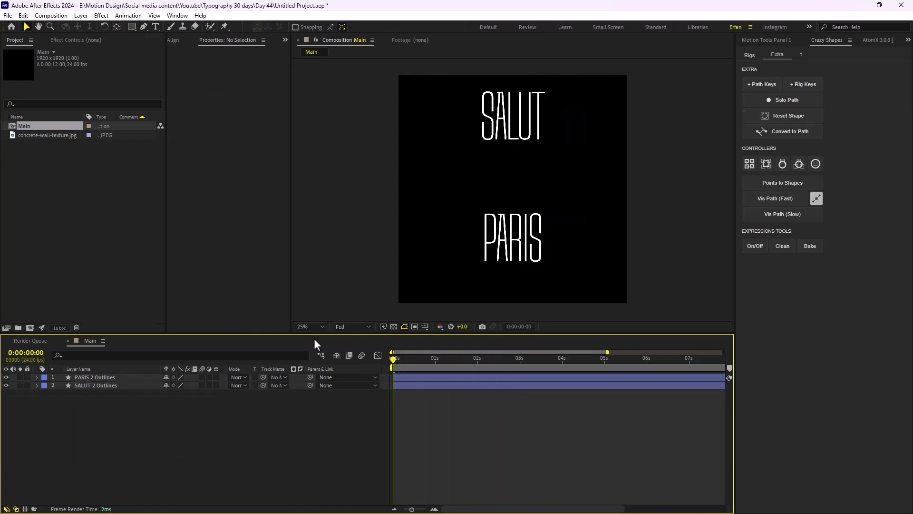
pyautogui.click(130, 377)
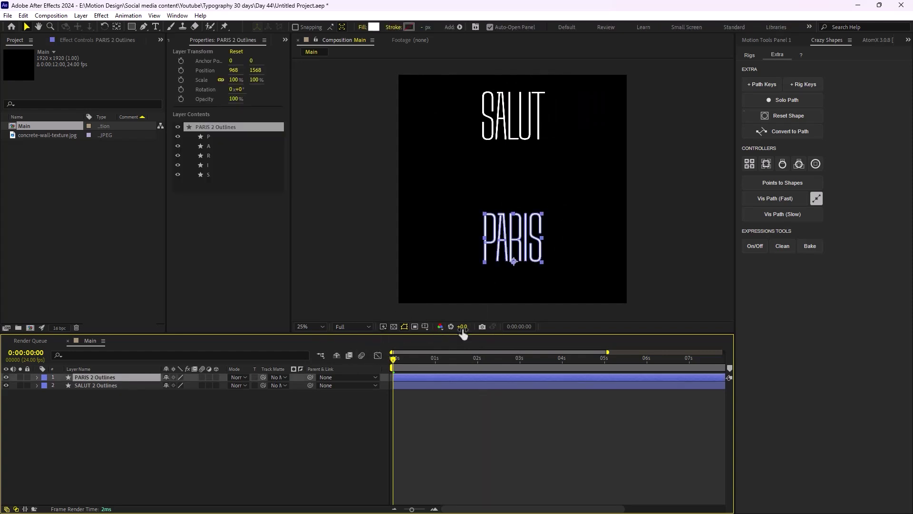
pyautogui.moveTo(393, 366); pyautogui.dragTo(434, 377)
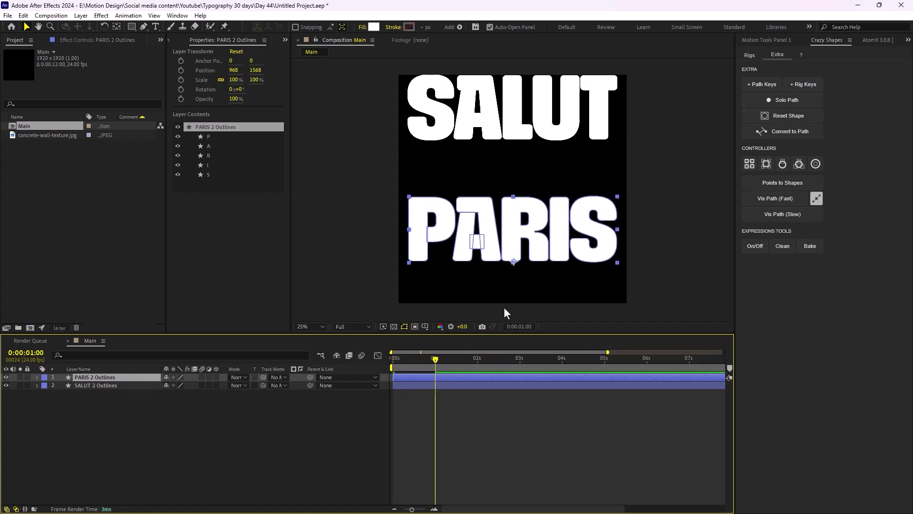
pyautogui.moveTo(516, 259); pyautogui.dragTo(520, 213)
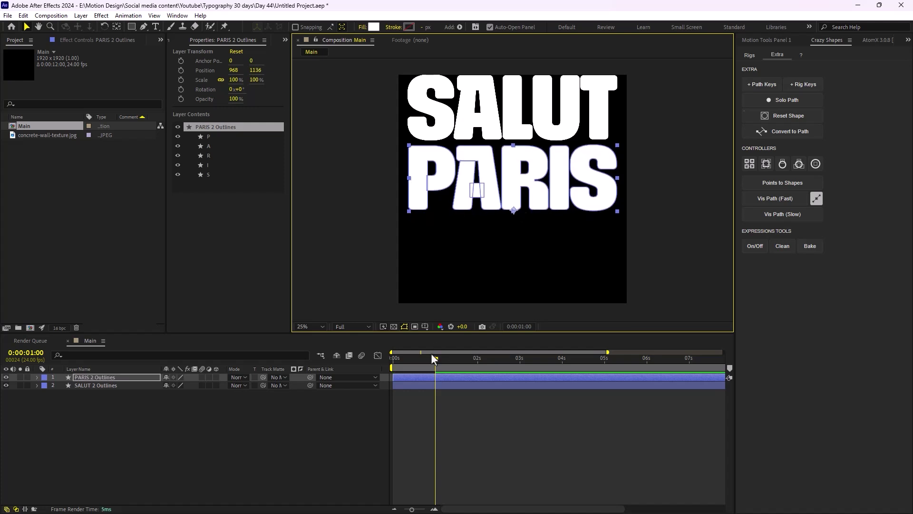
# Step: Time-reverse all path keyframes of PARIS 2 Outlines so PARIS morphs from heavy to thin
pyautogui.click(431, 355)
pyautogui.moveTo(427, 364); pyautogui.dragTo(399, 432)
pyautogui.press('u')
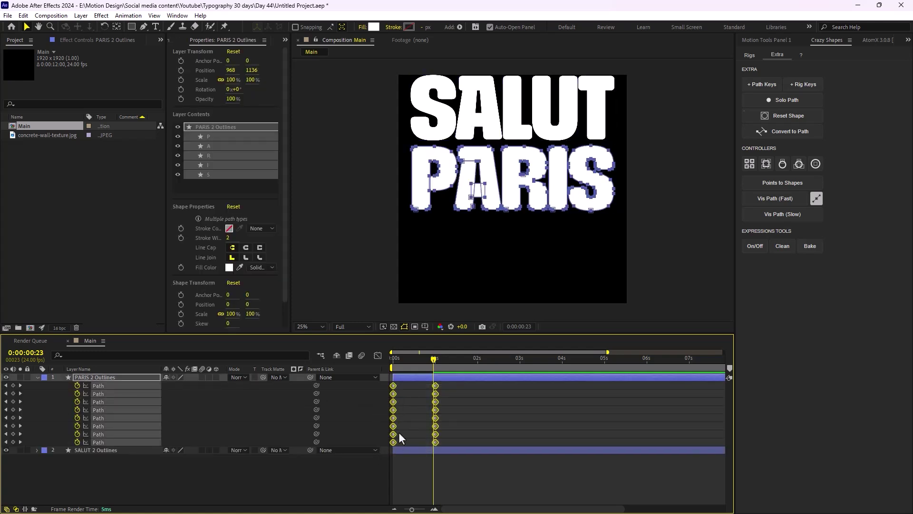
pyautogui.rightClick(392, 442)
pyautogui.moveTo(427, 435)
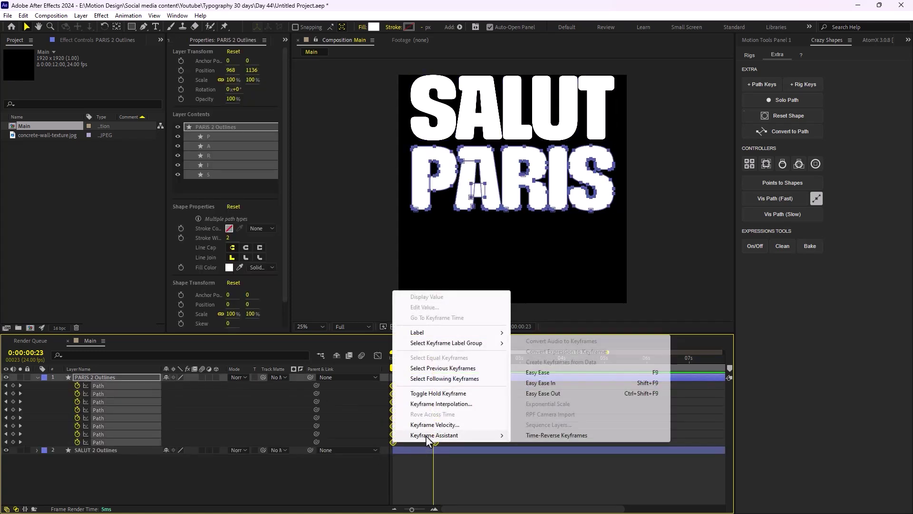
pyautogui.click(547, 433)
pyautogui.moveTo(434, 363); pyautogui.dragTo(178, 388)
pyautogui.press('u')
pyautogui.click(119, 378)
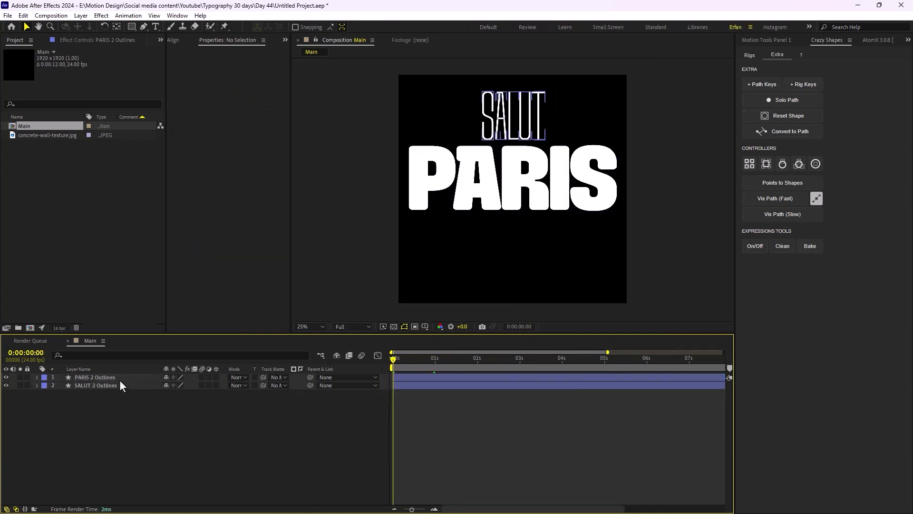
# Step: At 1 s, nudge the thin PARIS up beneath the heavy SALUT to position 968, 1016
pyautogui.press('u')
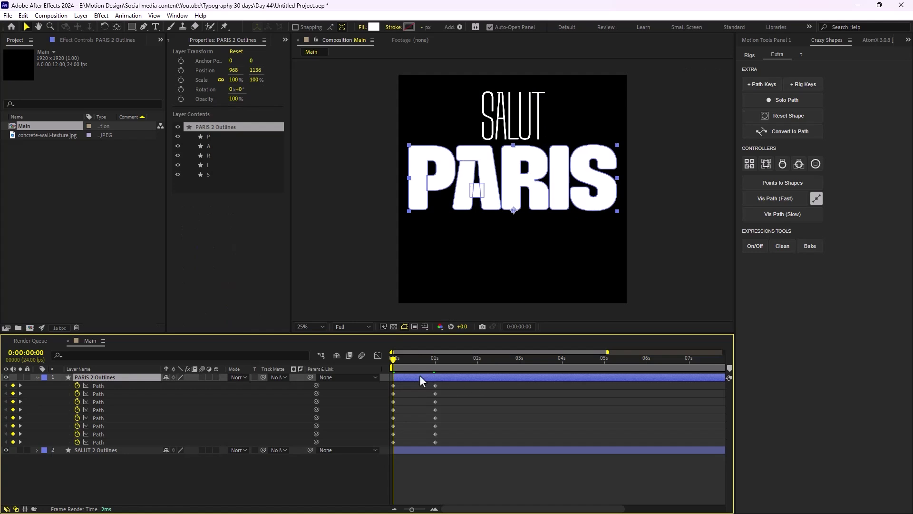
pyautogui.moveTo(394, 360); pyautogui.dragTo(436, 374)
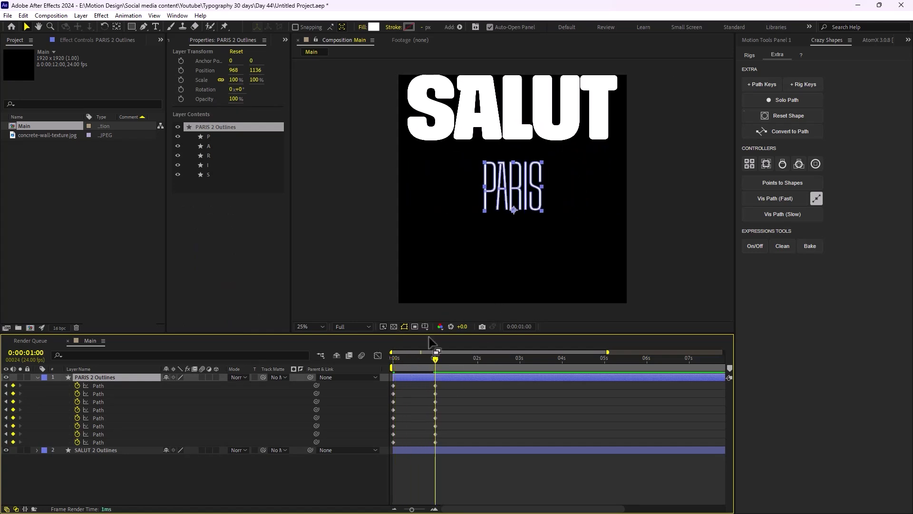
pyautogui.hotkey('shift', 'Up')
pyautogui.hotkey('shift', 'Up')
pyautogui.hotkey('shift', 'Up')
pyautogui.hotkey('shift', 'Up')
pyautogui.hotkey('shift', 'Up')
pyautogui.hotkey('shift', 'Up')
pyautogui.hotkey('shift', 'Up')
pyautogui.hotkey('shift', 'Up')
pyautogui.hotkey('shift', 'Up')
pyautogui.hotkey('shift', 'Up')
pyautogui.hotkey('shift', 'Up')
pyautogui.hotkey('shift', 'Up')
pyautogui.hotkey('shift', 'Up')
pyautogui.hotkey('shift', 'Up')
pyautogui.hotkey('shift', 'Up')
pyautogui.hotkey('shift', 'Up')
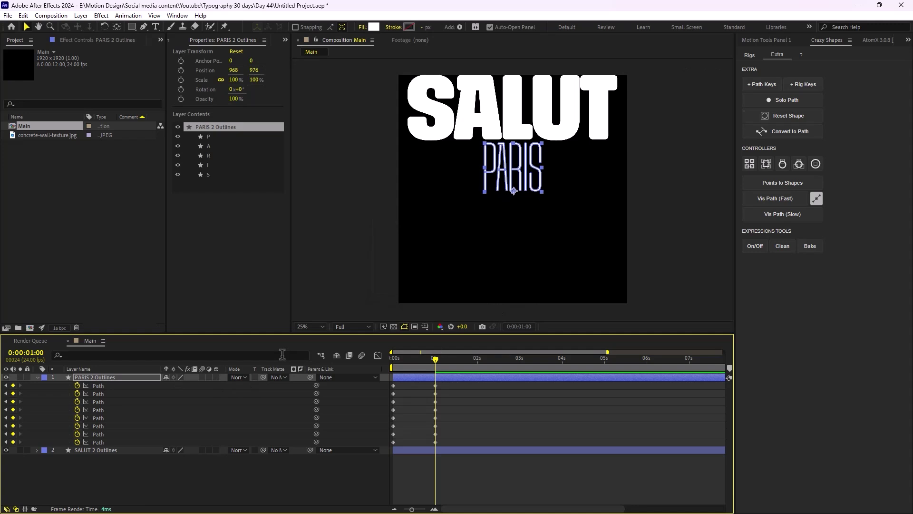
pyautogui.hotkey('shift', 'Down')
pyautogui.hotkey('shift', 'Down')
pyautogui.hotkey('shift', 'Down')
pyautogui.hotkey('shift', 'Down')
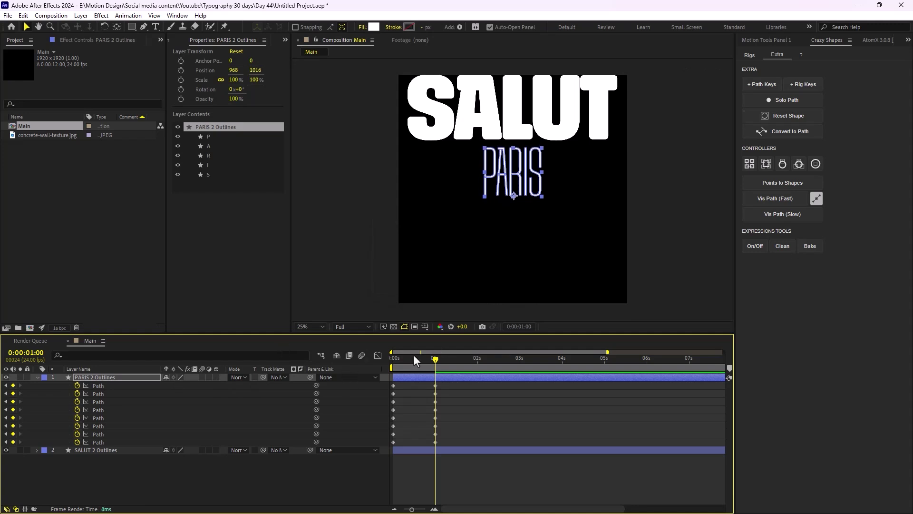
# Step: Move the thin PARIS up to position 968, 976 and keyframe its position at 1 s
pyautogui.moveTo(413, 357); pyautogui.dragTo(435, 381)
pyautogui.hotkey('shift', 'Up')
pyautogui.hotkey('shift', 'Up')
pyautogui.hotkey('shift', 'Up')
pyautogui.hotkey('shift', 'Up')
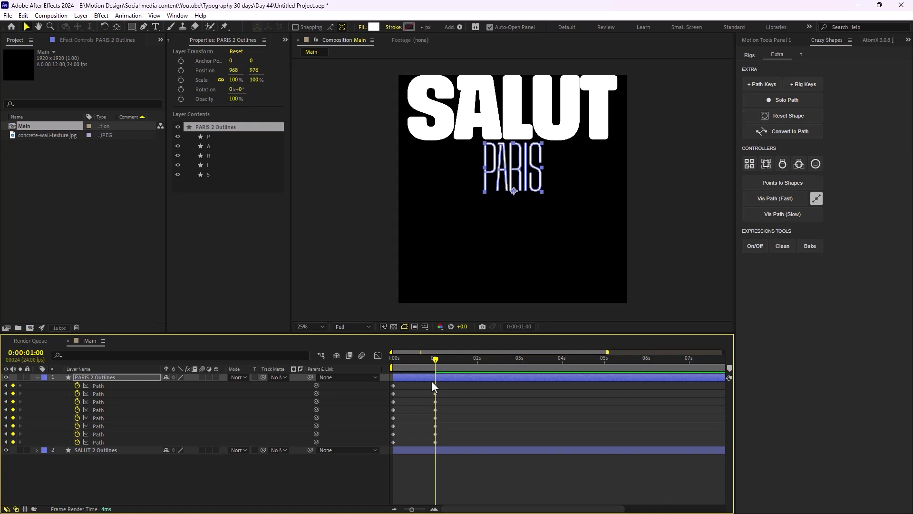
pyautogui.press('p')
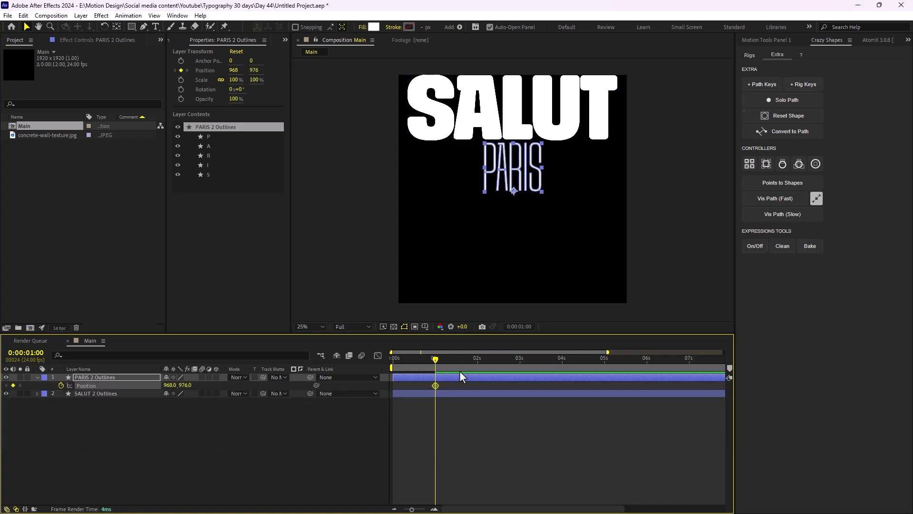
# Step: At 0 s, lower the heavy PARIS to position 968, 1696 as its starting position keyframe
pyautogui.moveTo(434, 365); pyautogui.dragTo(356, 371)
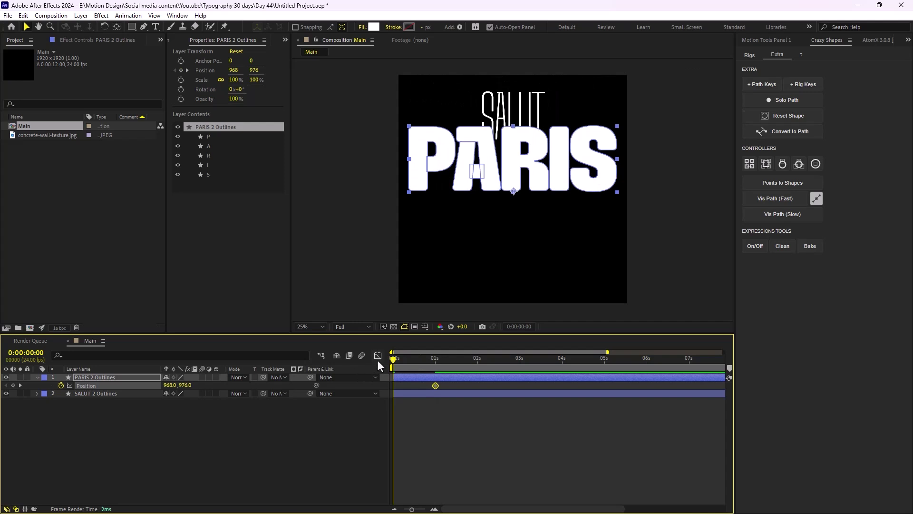
pyautogui.hotkey('shift', 'Down')
pyautogui.hotkey('shift', 'Down')
pyautogui.hotkey('shift', 'Down')
pyautogui.hotkey('shift', 'Down')
pyautogui.hotkey('shift', 'Down')
pyautogui.hotkey('shift', 'Down')
pyautogui.hotkey('shift', 'Down')
pyautogui.hotkey('shift', 'Down')
pyautogui.hotkey('shift', 'Down')
pyautogui.hotkey('shift', 'Down')
pyautogui.hotkey('shift', 'Down')
pyautogui.hotkey('shift', 'Down')
pyautogui.hotkey('shift', 'Down')
pyautogui.hotkey('shift', 'Down')
pyautogui.hotkey('shift', 'Down')
pyautogui.hotkey('shift', 'Down')
pyautogui.hotkey('shift', 'Down')
pyautogui.hotkey('shift', 'Down')
pyautogui.hotkey('shift', 'Down')
pyautogui.hotkey('shift', 'Down')
pyautogui.hotkey('shift', 'Down')
pyautogui.hotkey('shift', 'Down')
pyautogui.hotkey('shift', 'Down')
pyautogui.hotkey('shift', 'Down')
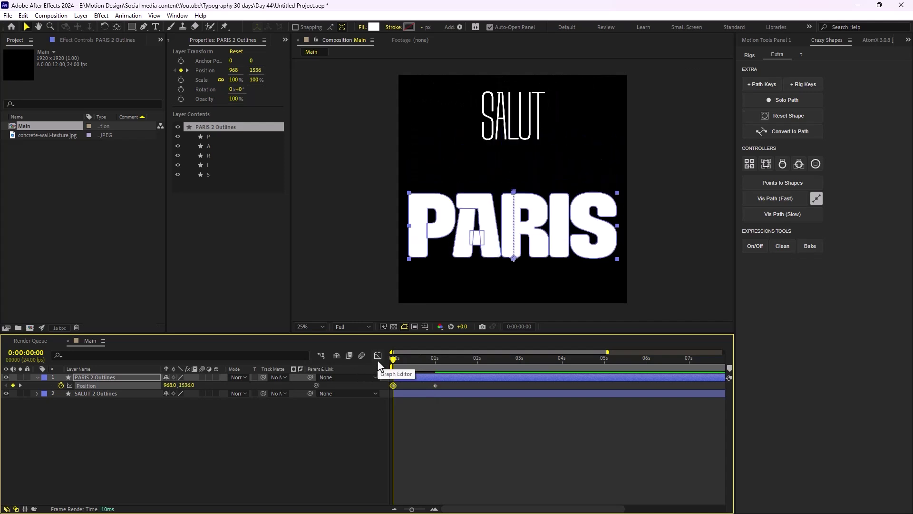
pyautogui.hotkey('shift', 'Down')
pyautogui.hotkey('shift', 'Down')
pyautogui.hotkey('shift', 'Down')
pyautogui.hotkey('shift', 'Down')
pyautogui.hotkey('shift', 'Down')
pyautogui.hotkey('shift', 'Down')
pyautogui.hotkey('shift', 'Down')
pyautogui.hotkey('shift', 'Down')
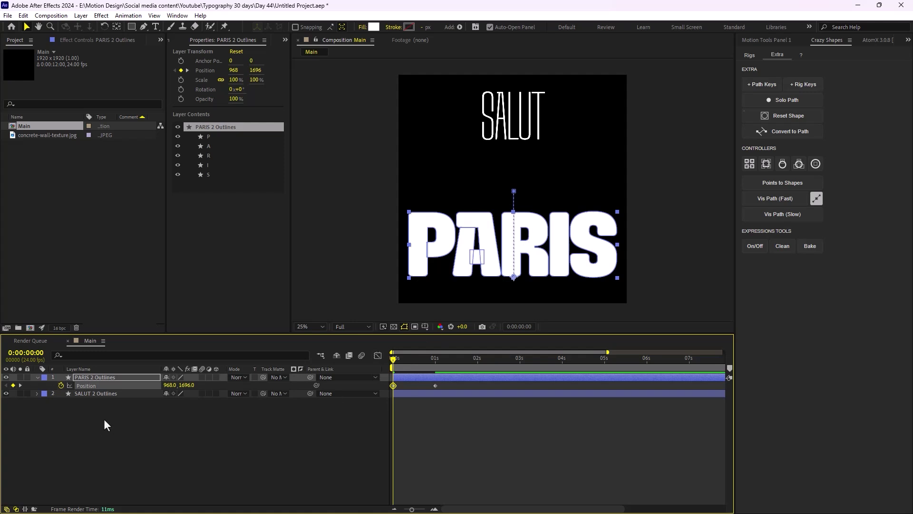
# Step: Keyframe the position of SALUT 2 Outlines at 0 s and lower it to 968, 1144, just above PARIS
pyautogui.click(84, 391)
pyautogui.press('u')
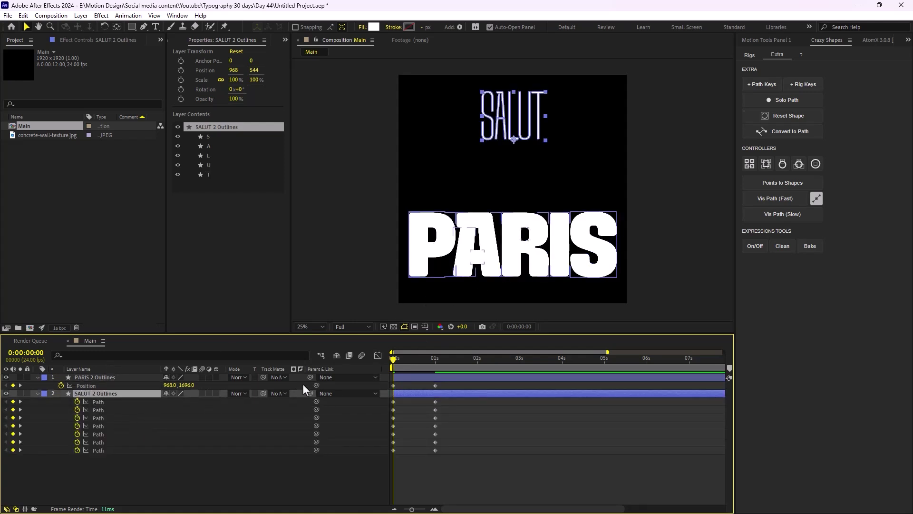
pyautogui.press('p')
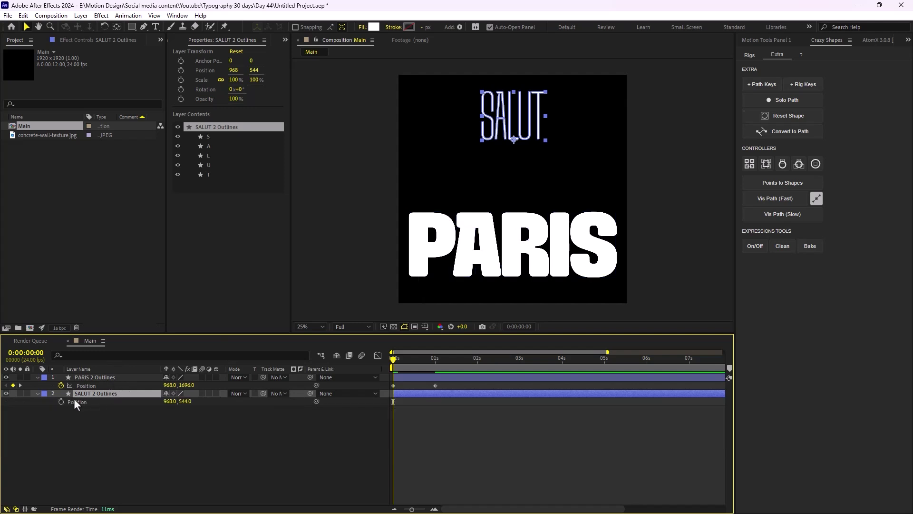
pyautogui.click(61, 401)
pyautogui.hotkey('shift', 'Down')
pyautogui.hotkey('shift', 'Down')
pyautogui.hotkey('shift', 'Down')
pyautogui.hotkey('shift', 'Down')
pyautogui.hotkey('shift', 'Down')
pyautogui.hotkey('shift', 'Down')
pyautogui.hotkey('shift', 'Down')
pyautogui.hotkey('shift', 'Down')
pyautogui.hotkey('shift', 'Down')
pyautogui.hotkey('shift', 'Down')
pyautogui.hotkey('shift', 'Down')
pyautogui.hotkey('shift', 'Down')
pyautogui.hotkey('shift', 'Down')
pyautogui.hotkey('shift', 'Down')
pyautogui.hotkey('shift', 'Down')
pyautogui.hotkey('shift', 'Down')
pyautogui.hotkey('shift', 'Down')
pyautogui.hotkey('shift', 'Down')
pyautogui.hotkey('shift', 'Down')
pyautogui.hotkey('shift', 'Down')
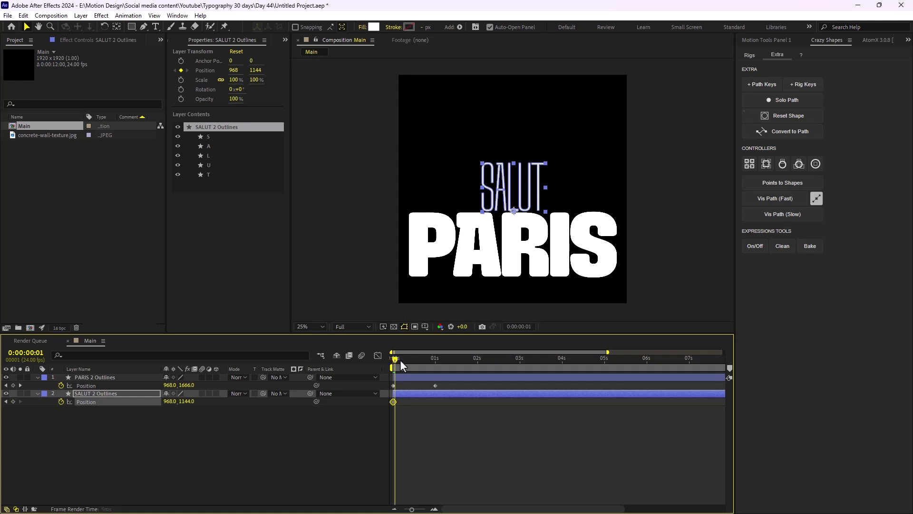
# Step: At 1 s, raise the heavy SALUT to position 968, 564, keyframing it just above the thin PARIS
pyautogui.moveTo(397, 362); pyautogui.dragTo(437, 387)
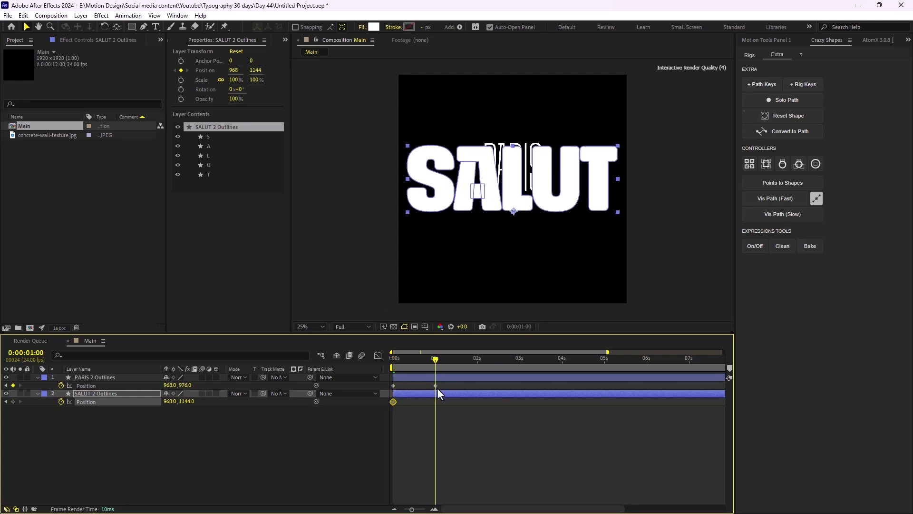
pyautogui.hotkey('shift', 'Up')
pyautogui.hotkey('shift', 'Up')
pyautogui.hotkey('shift', 'Up')
pyautogui.hotkey('shift', 'Up')
pyautogui.hotkey('shift', 'Up')
pyautogui.hotkey('shift', 'Up')
pyautogui.hotkey('shift', 'Up')
pyautogui.hotkey('shift', 'Up')
pyautogui.hotkey('shift', 'Up')
pyautogui.hotkey('shift', 'Up')
pyautogui.hotkey('shift', 'Up')
pyautogui.hotkey('shift', 'Up')
pyautogui.hotkey('shift', 'Up')
pyautogui.hotkey('shift', 'Up')
pyautogui.hotkey('shift', 'Up')
pyautogui.hotkey('shift', 'Up')
pyautogui.hotkey('shift', 'Up')
pyautogui.hotkey('shift', 'Up')
pyautogui.hotkey('shift', 'Up')
pyautogui.hotkey('shift', 'Up')
pyautogui.hotkey('shift', 'Up')
pyautogui.hotkey('shift', 'Up')
pyautogui.hotkey('shift', 'Up')
pyautogui.hotkey('shift', 'Up')
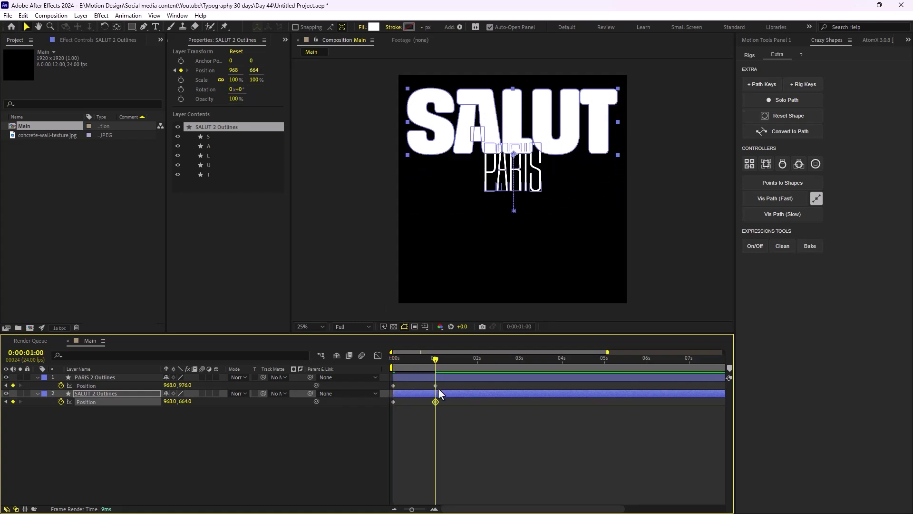
pyautogui.hotkey('shift', 'Down')
pyautogui.hotkey('shift', 'Down')
pyautogui.hotkey('shift', 'Down')
pyautogui.hotkey('shift', 'Down')
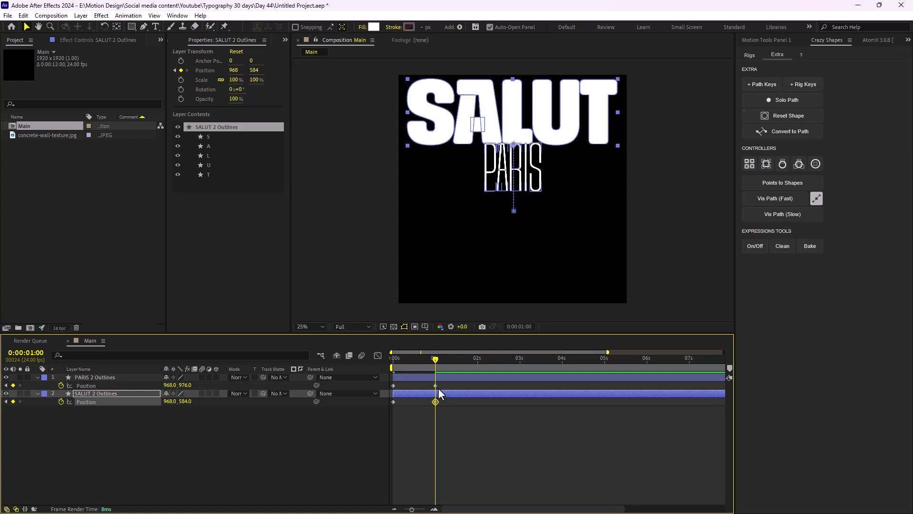
pyautogui.hotkey('shift', 'Up')
pyautogui.hotkey('shift', 'Up')
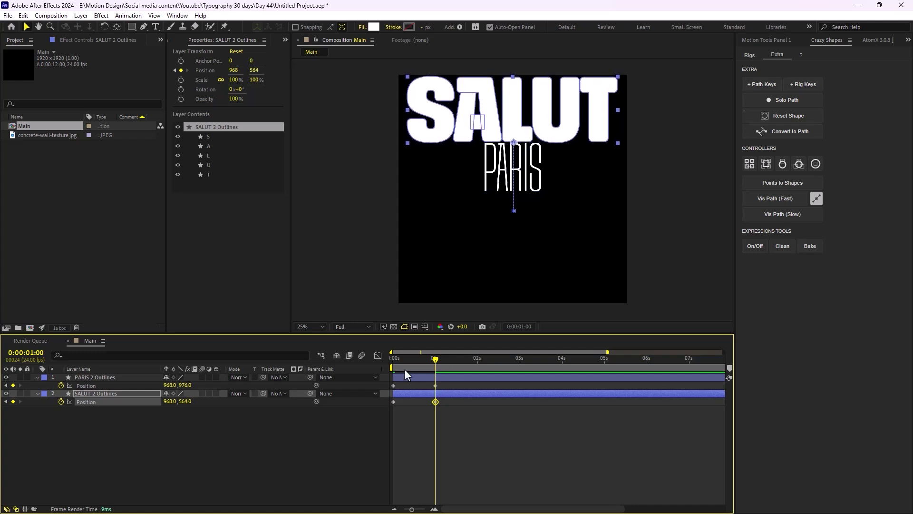
# Step: Apply Easy Ease to all path and position keyframes of the PARIS 2 and SALUT 2 Outlines layers
pyautogui.moveTo(435, 360); pyautogui.dragTo(386, 389)
pyautogui.moveTo(498, 445); pyautogui.dragTo(407, 395)
pyautogui.moveTo(132, 452); pyautogui.dragTo(96, 376)
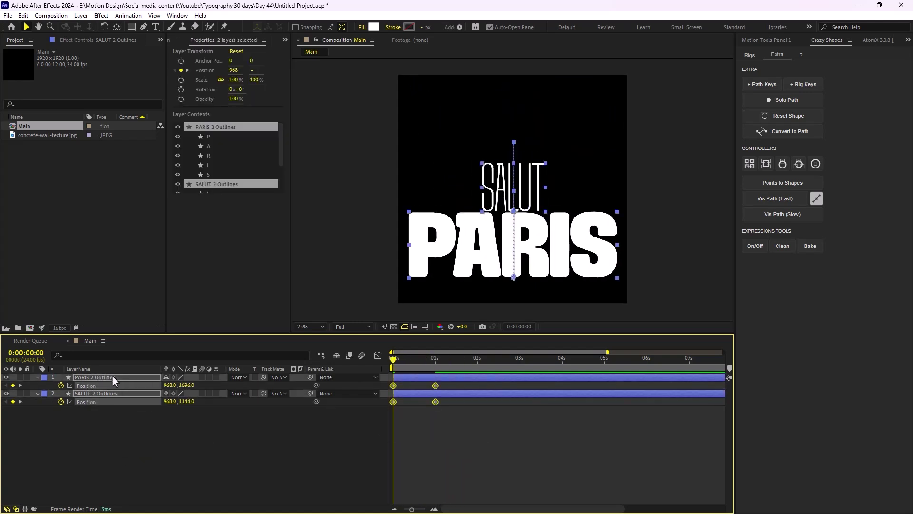
pyautogui.press('u')
pyautogui.press('`')
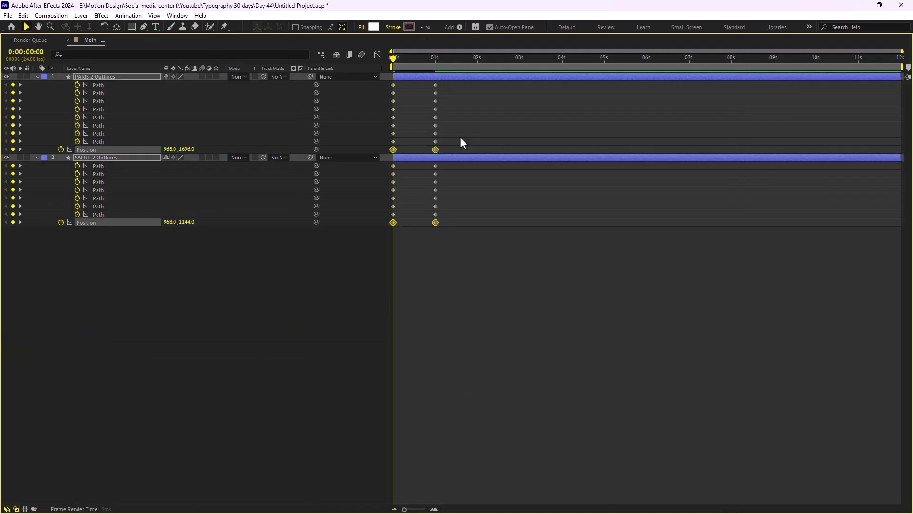
pyautogui.moveTo(478, 86); pyautogui.dragTo(378, 259)
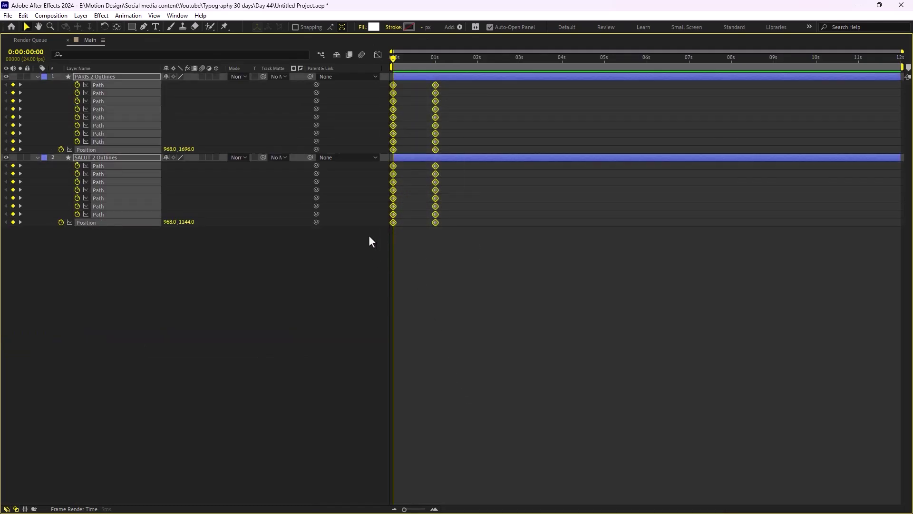
pyautogui.press('F9')
pyautogui.press('`')
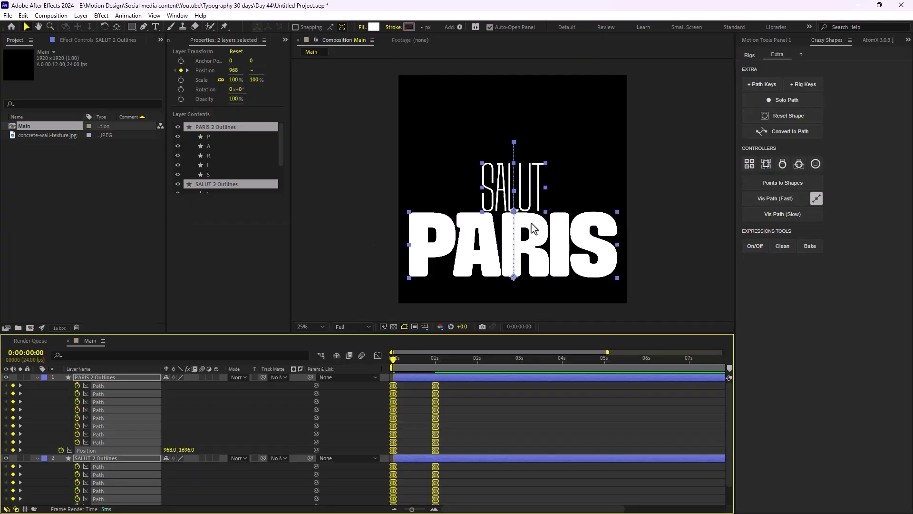
# Step: Set the combined in and out easing of the selected keyframes to 75 with Motion Tools and preview the animation
pyautogui.click(777, 41)
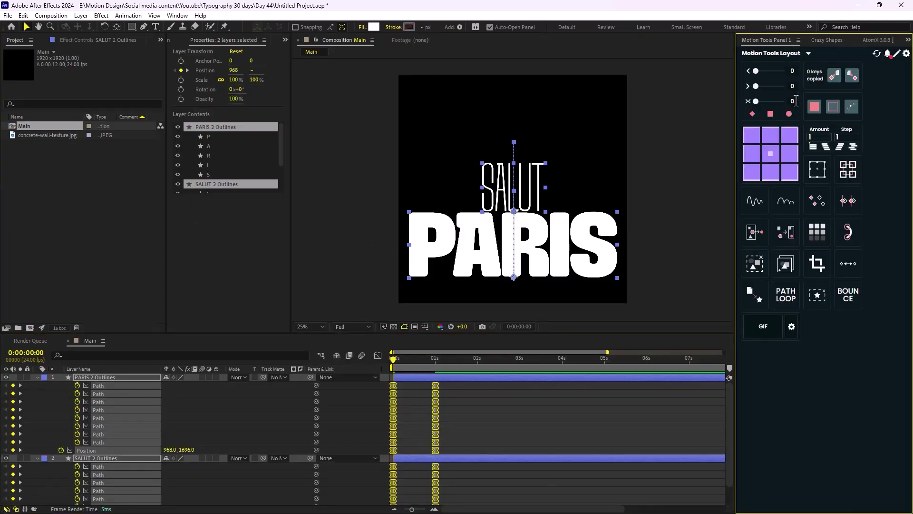
pyautogui.write('75')
pyautogui.click(506, 417)
pyautogui.press('space')
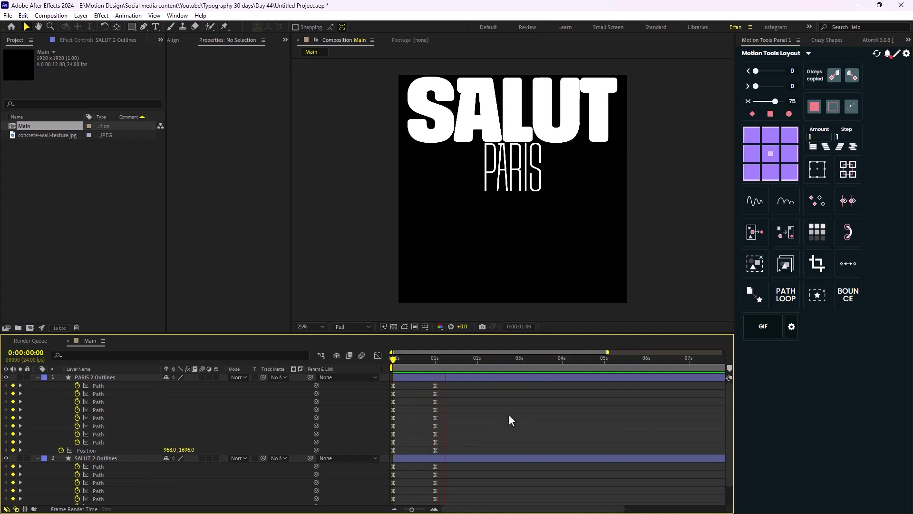
# Step: Copy both layers' path and position keyframes from 0 s to 2 s and preview the returning motion
pyautogui.moveTo(460, 361); pyautogui.dragTo(477, 363)
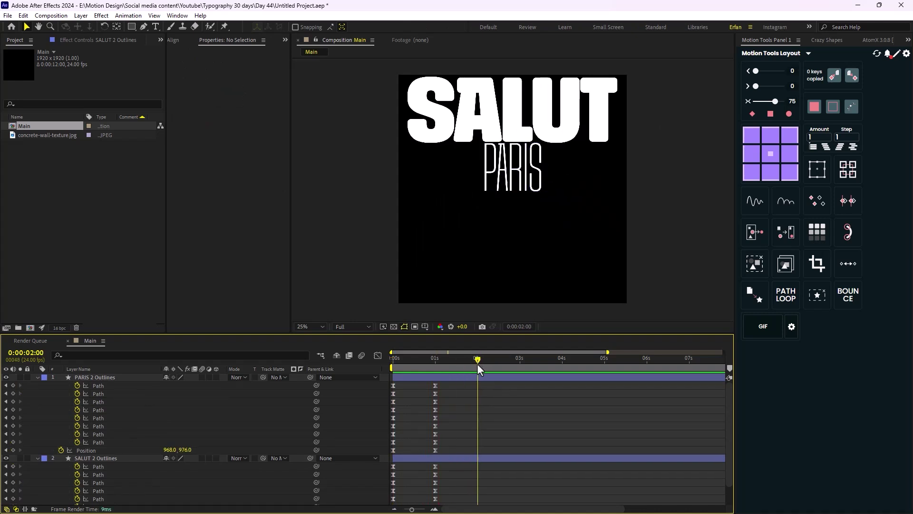
pyautogui.moveTo(403, 396); pyautogui.dragTo(382, 504)
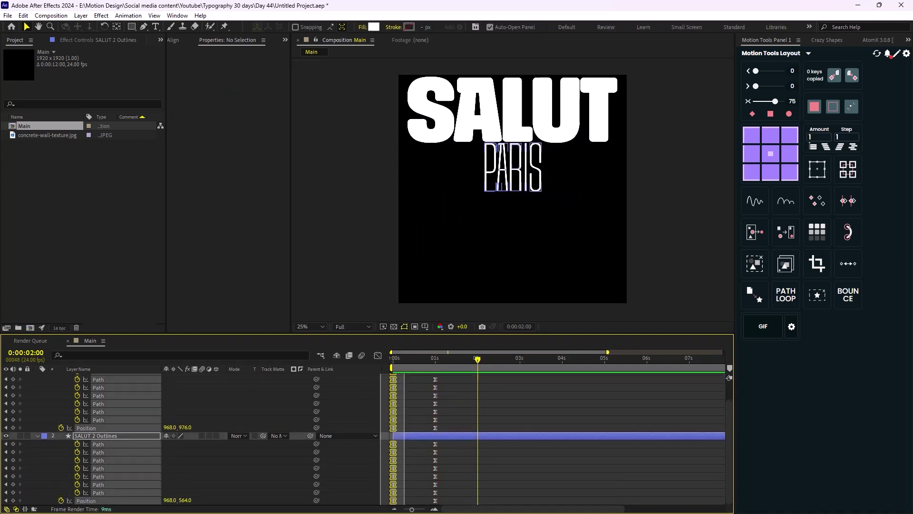
pyautogui.hotkey('ctrl', 'c')
pyautogui.hotkey('ctrl', 'v')
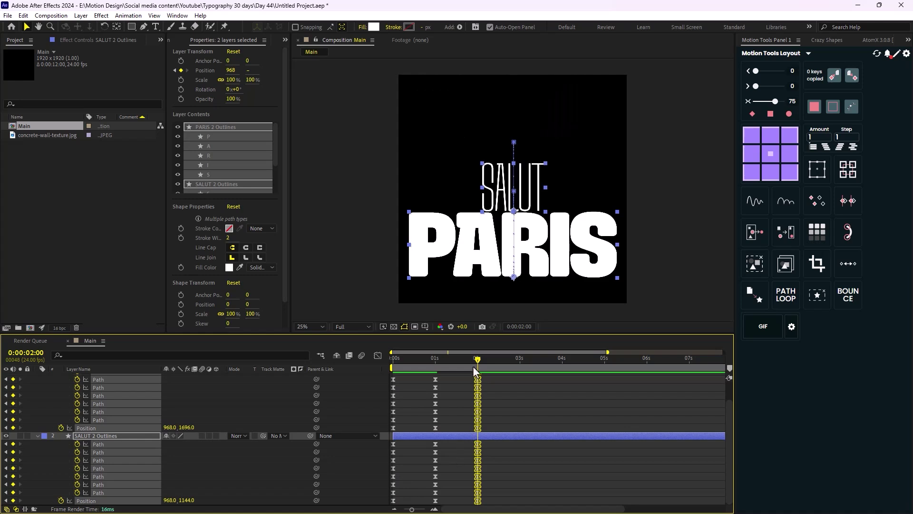
pyautogui.press('space')
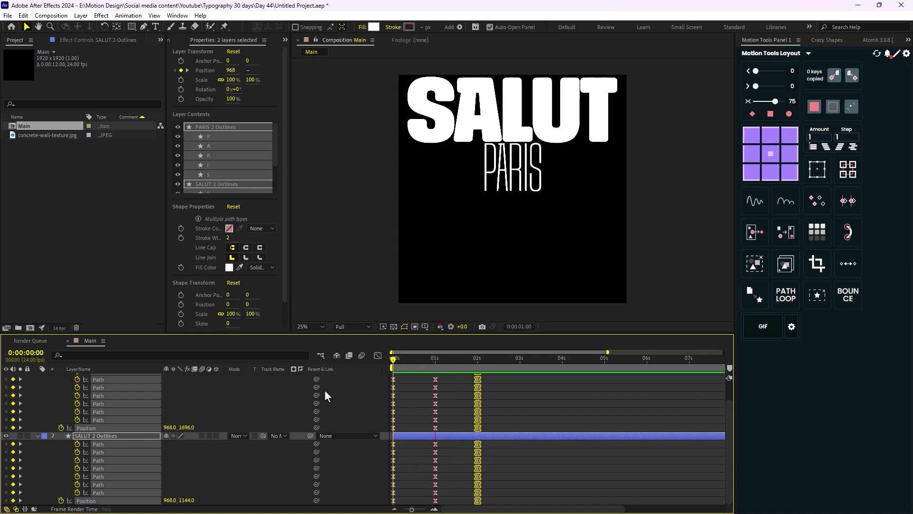
pyautogui.press('space')
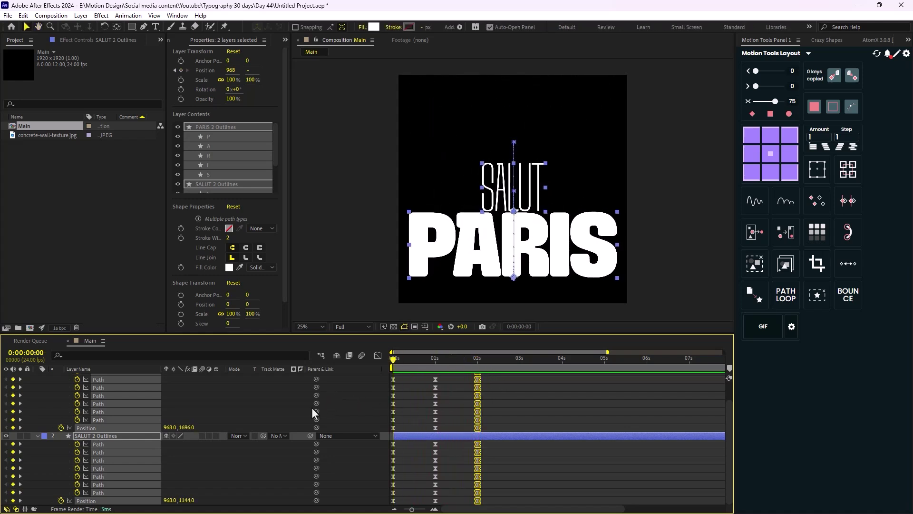
# Step: Collapse the PARIS and SALUT outlines layers and split them into a separate shape layer for each letter
pyautogui.moveTo(608, 352); pyautogui.dragTo(724, 352)
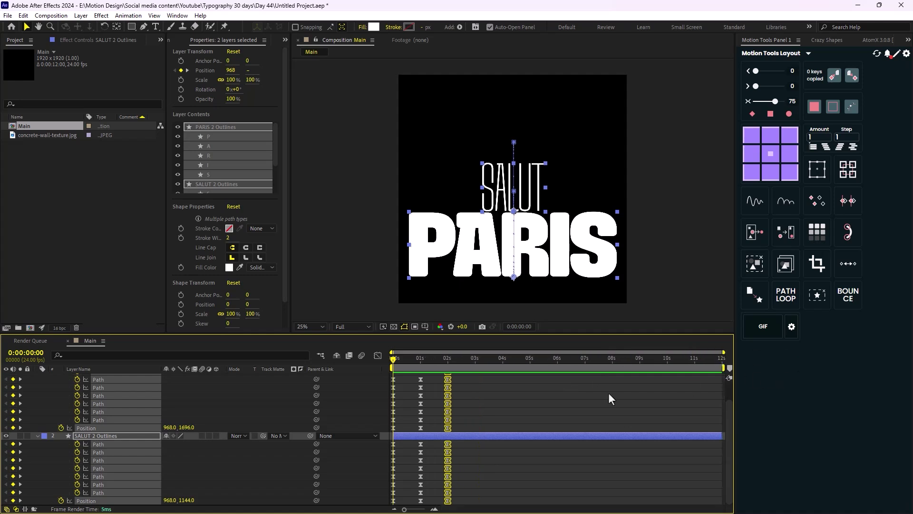
pyautogui.scroll(2, 479, 407)
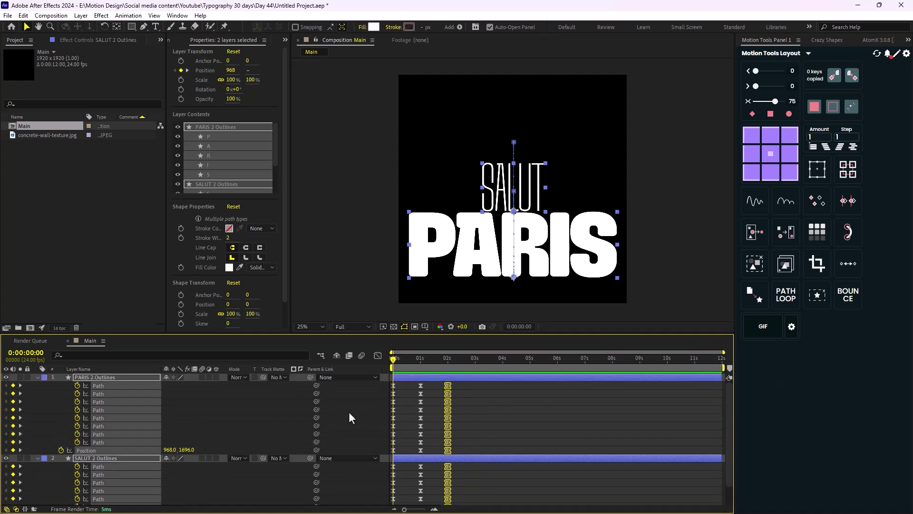
pyautogui.press('u')
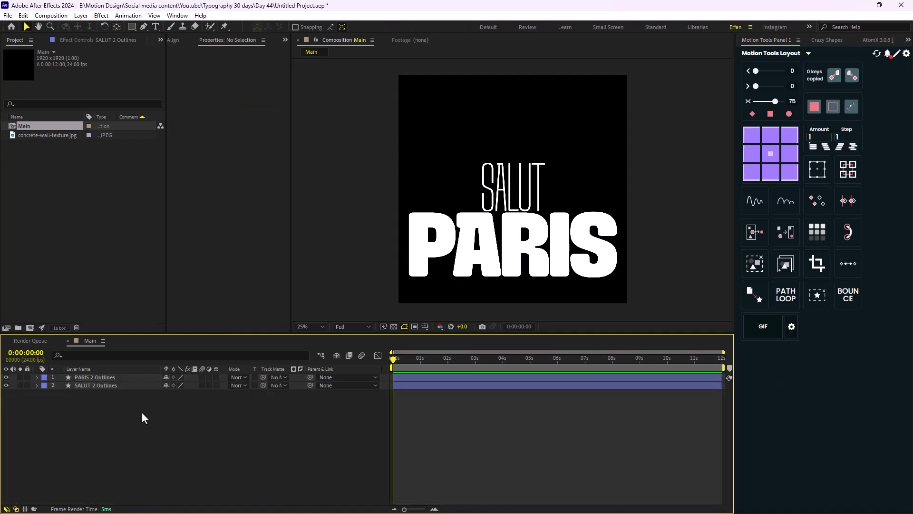
pyautogui.click(755, 243)
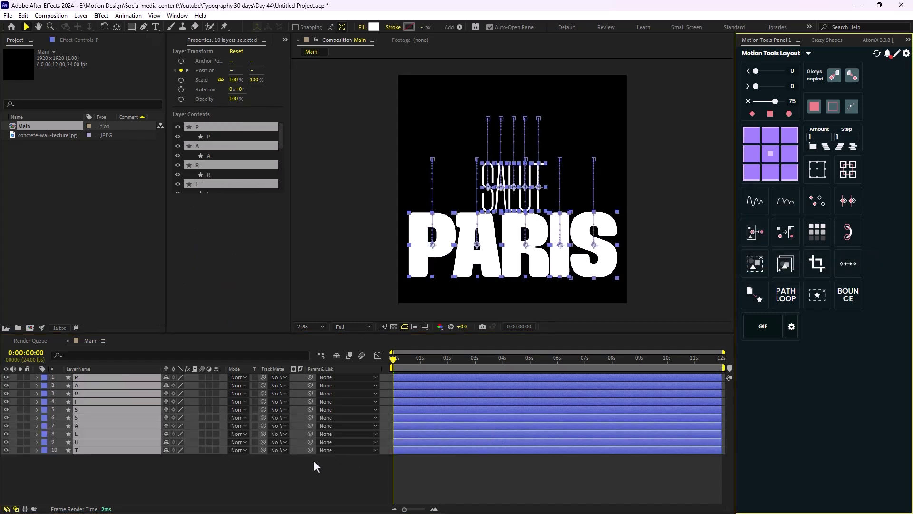
pyautogui.click(206, 478)
# Step: Give the five PARIS letter layers a Yellow label to distinguish them from the SALUT letters
pyautogui.click(89, 378)
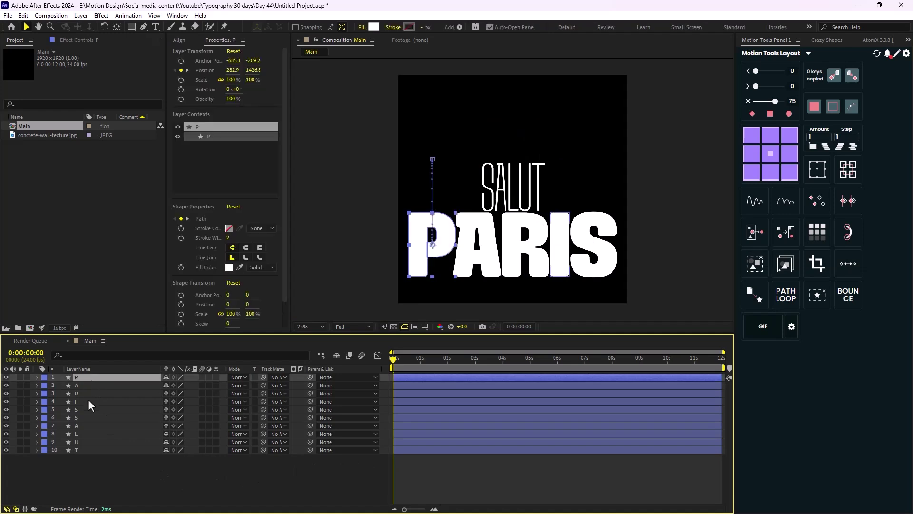
pyautogui.keyDown('shift'); pyautogui.click(85, 409); pyautogui.keyUp('shift')
pyautogui.click(45, 406)
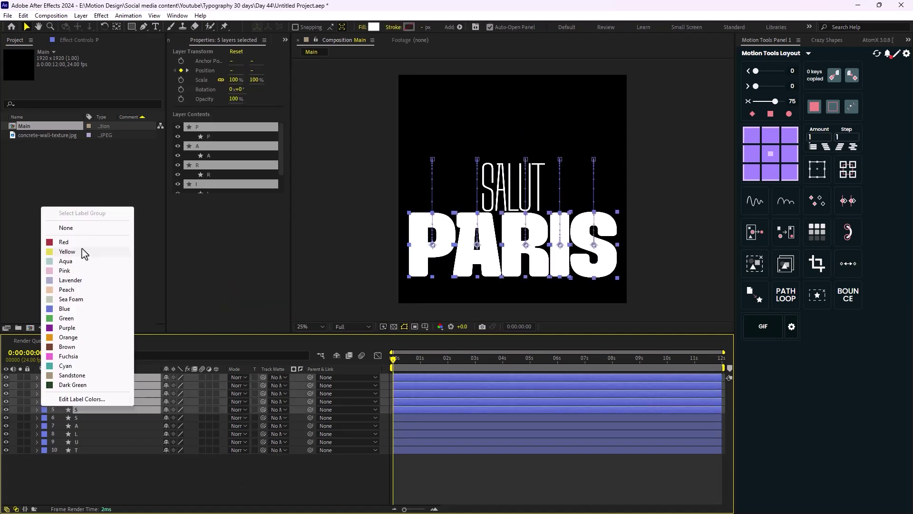
pyautogui.click(67, 252)
pyautogui.click(113, 464)
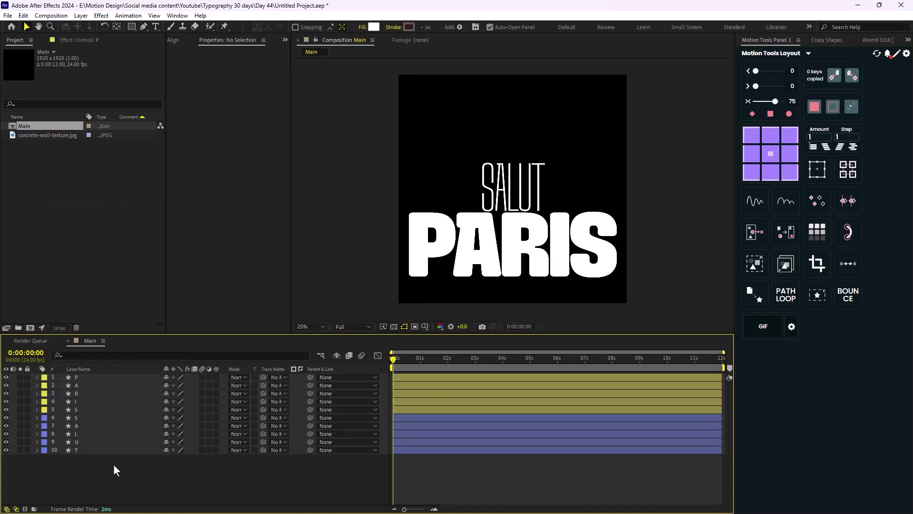
pyautogui.moveTo(92, 461); pyautogui.dragTo(82, 418)
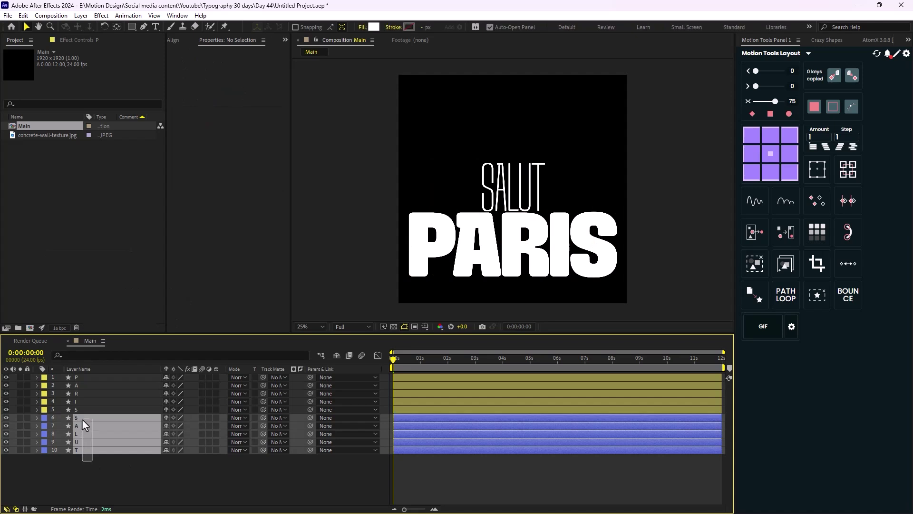
pyautogui.click(189, 465)
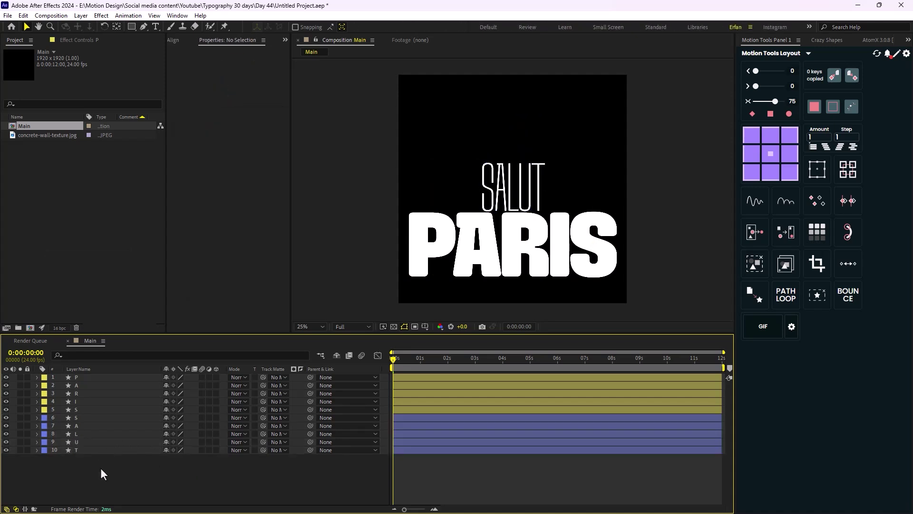
# Step: Reveal the path and position keyframes of all SALUT and PARIS letter layers in an enlarged timeline
pyautogui.moveTo(101, 467); pyautogui.dragTo(84, 420)
pyautogui.press('u')
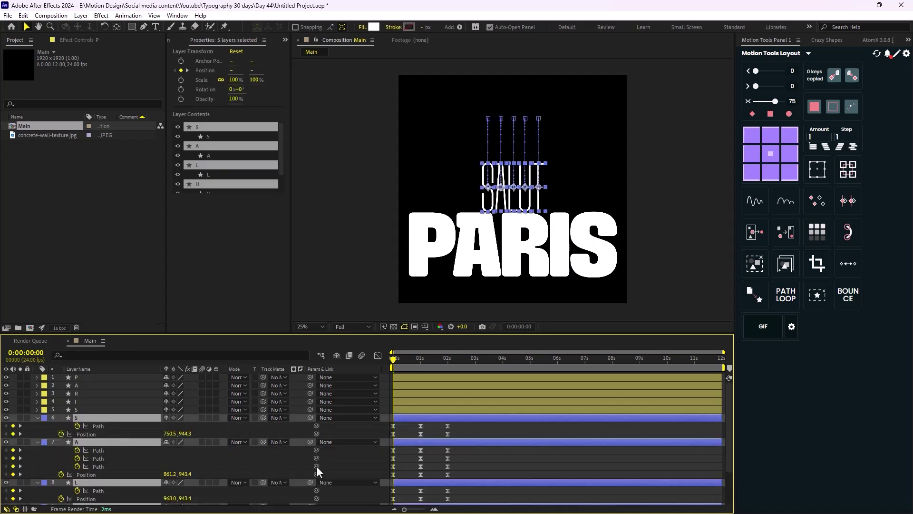
pyautogui.press('`')
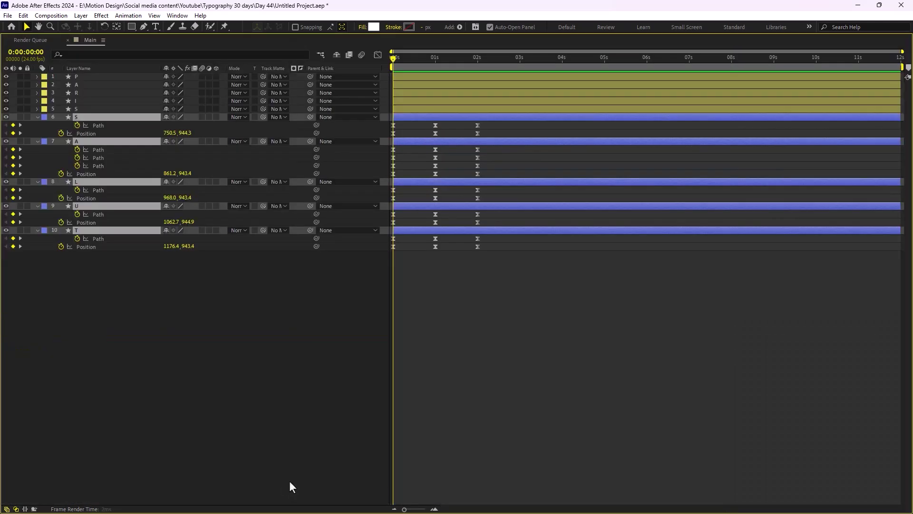
pyautogui.click(98, 110)
pyautogui.keyDown('shift'); pyautogui.click(90, 78); pyautogui.keyUp('shift')
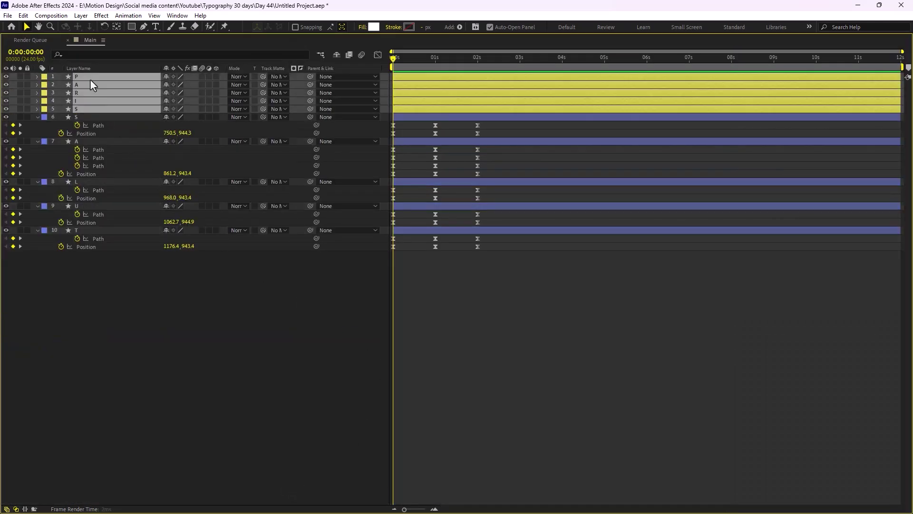
pyautogui.press('u')
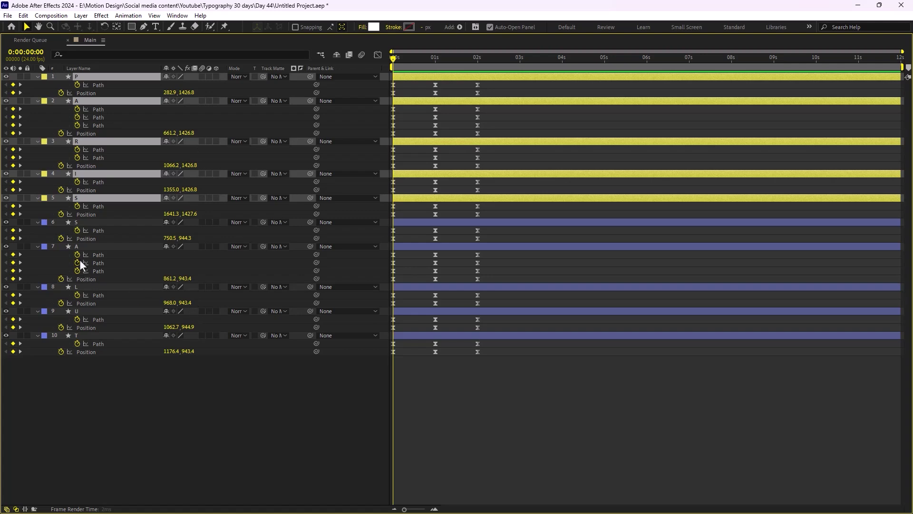
pyautogui.click(125, 395)
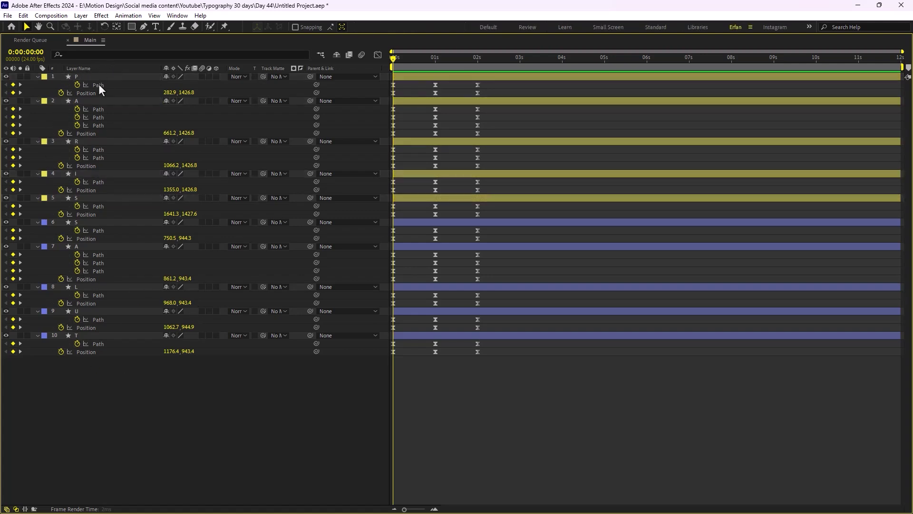
pyautogui.press('`')
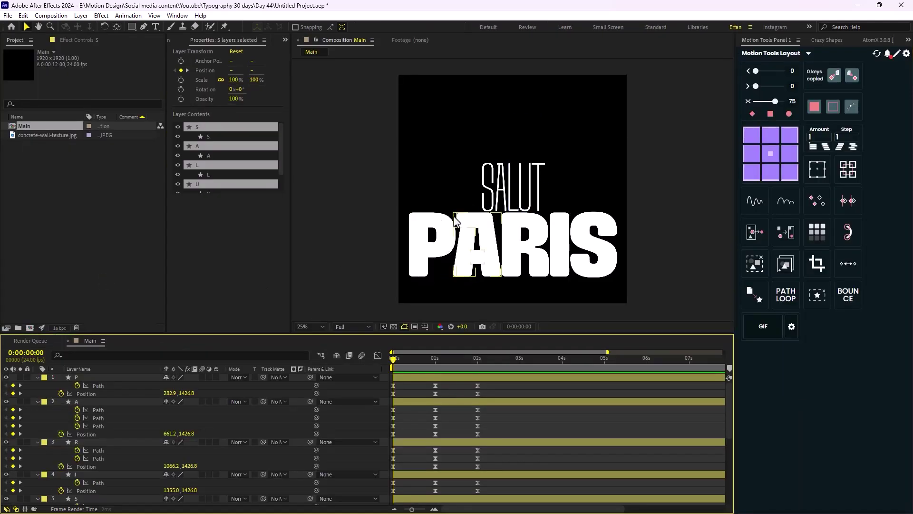
pyautogui.press('`')
pyautogui.press('`')
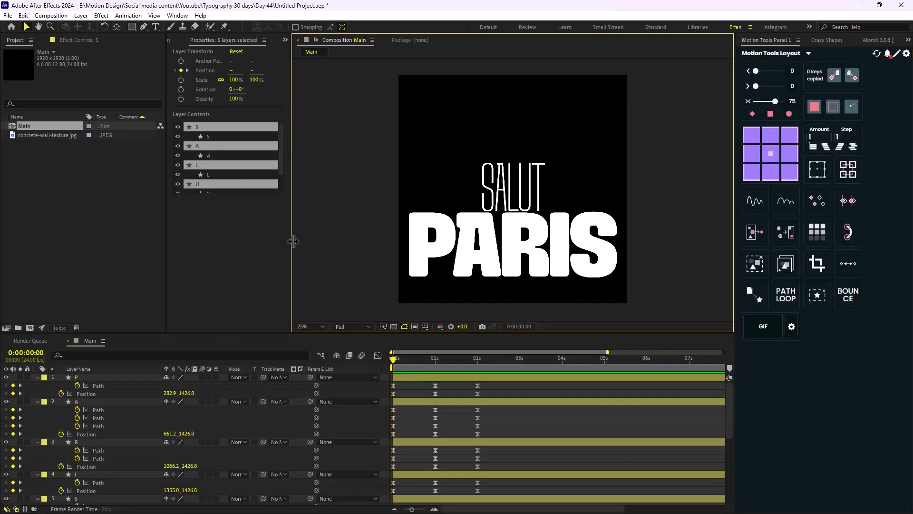
pyautogui.click(477, 406)
pyautogui.press('`')
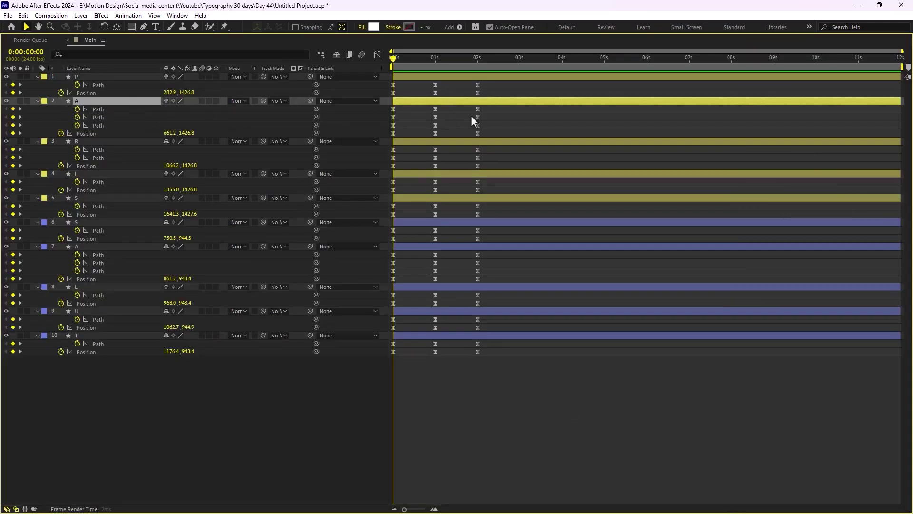
# Step: Offset all keyframes of the A in PARIS so they begin at frame 3
pyautogui.moveTo(501, 106); pyautogui.dragTo(360, 142)
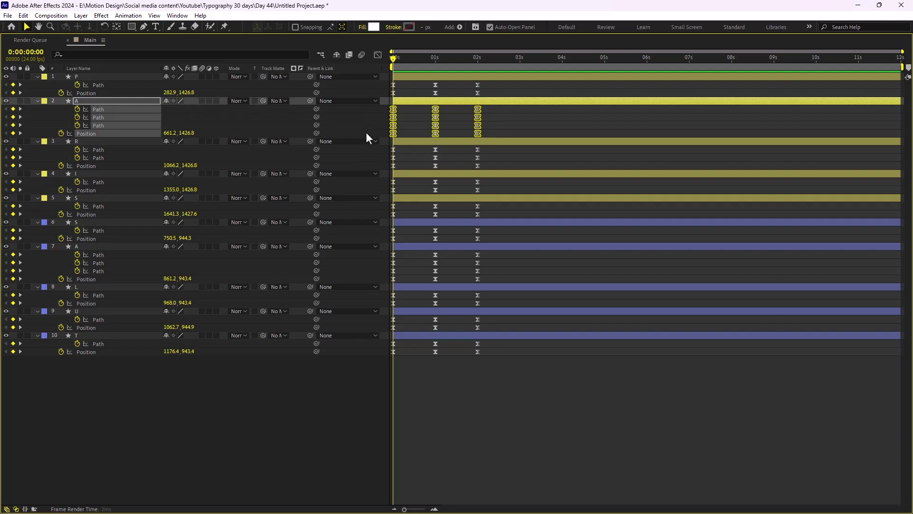
pyautogui.press('pagedown')
pyautogui.press('pagedown')
pyautogui.press('pagedown')
pyautogui.moveTo(395, 110); pyautogui.dragTo(399, 111)
# Step: Offset all keyframes of the R in PARIS so they begin at frame 6
pyautogui.moveTo(492, 147); pyautogui.dragTo(380, 167)
pyautogui.press('pagedown')
pyautogui.press('pagedown')
pyautogui.press('pagedown')
pyautogui.moveTo(395, 163); pyautogui.dragTo(405, 163)
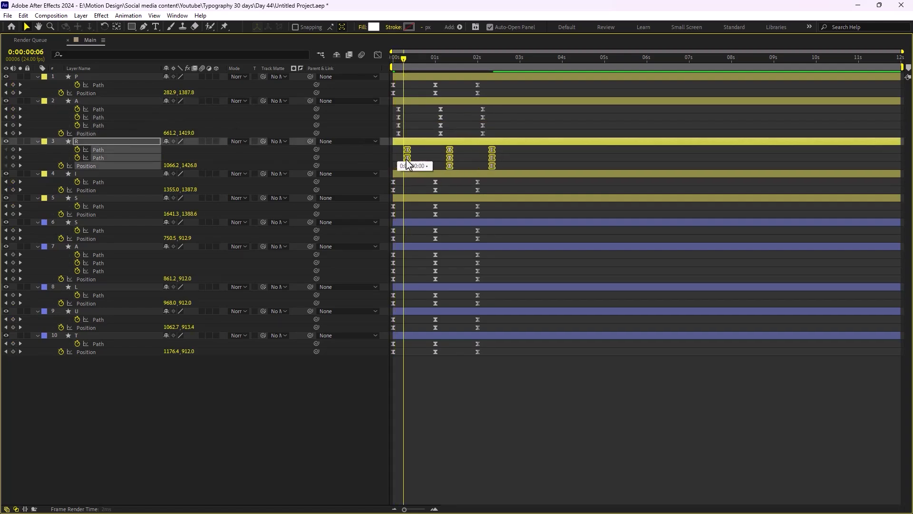
# Step: Offset the I keyframes in PARIS to begin at frame 9, and the final S keyframes to begin slightly after them
pyautogui.press('pagedown')
pyautogui.press('pagedown')
pyautogui.press('pagedown')
pyautogui.press('pagedown')
pyautogui.press('pagedown')
pyautogui.moveTo(492, 178); pyautogui.dragTo(381, 192)
pyautogui.moveTo(394, 185); pyautogui.dragTo(409, 185)
pyautogui.click(491, 222)
pyautogui.moveTo(495, 203); pyautogui.dragTo(381, 216)
pyautogui.moveTo(394, 206); pyautogui.dragTo(413, 206)
# Step: Offset the keyframes of the A in SALUT to begin at frame 3 and those of the L at frame 6
pyautogui.press('j')
pyautogui.press('j')
pyautogui.press('j')
pyautogui.moveTo(495, 254); pyautogui.dragTo(398, 271)
pyautogui.press('k')
pyautogui.moveTo(492, 292); pyautogui.dragTo(381, 307)
pyautogui.moveTo(393, 303); pyautogui.dragTo(404, 303)
# Step: Offset the U keyframes in SALUT to begin at frame 9, and the T keyframes to begin slightly after them
pyautogui.press('pagedown')
pyautogui.press('pagedown')
pyautogui.press('pagedown')
pyautogui.moveTo(501, 317); pyautogui.dragTo(409, 327)
pyautogui.press('pagedown')
pyautogui.press('pagedown')
pyautogui.press('pagedown')
pyautogui.moveTo(493, 341); pyautogui.dragTo(413, 343)
pyautogui.press('j')
pyautogui.press('j')
pyautogui.press('j')
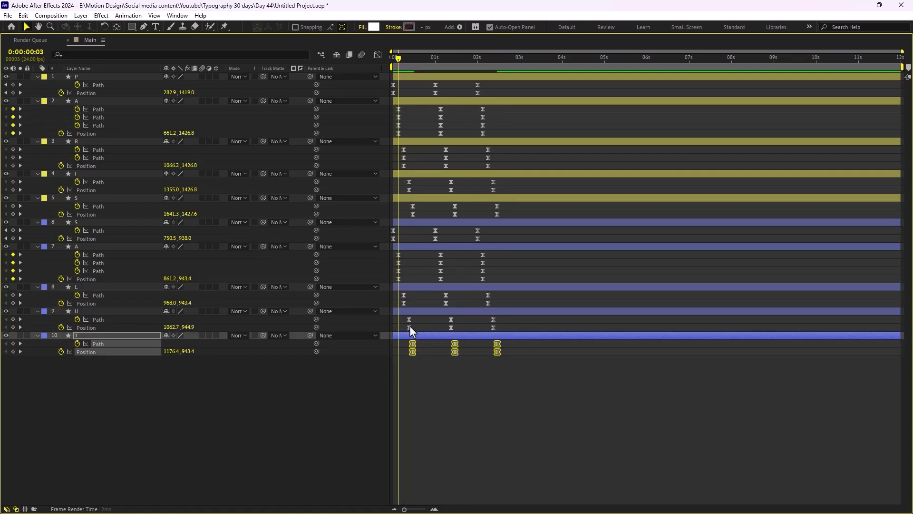
# Step: End the work area at 0:00:02:15, just after the last keyframes, and preview the staggered animation from the start
pyautogui.press('F2')
pyautogui.moveTo(412, 59); pyautogui.dragTo(504, 59)
pyautogui.press('n')
pyautogui.press('`')
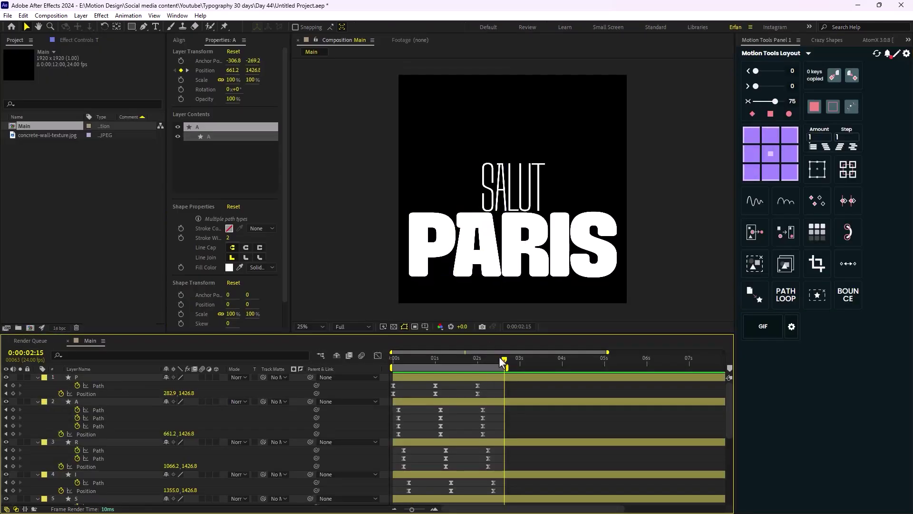
pyautogui.moveTo(504, 360); pyautogui.dragTo(358, 398)
pyautogui.press('space')
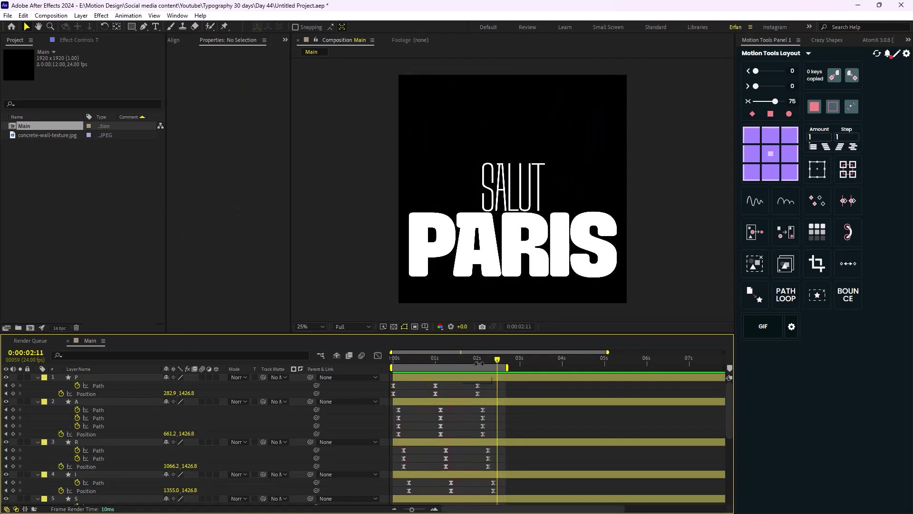
pyautogui.press('space')
# Step: Collapse the revealed keyframe properties of all ten letter layers and clear the selection
pyautogui.hotkey('ctrl', 'a')
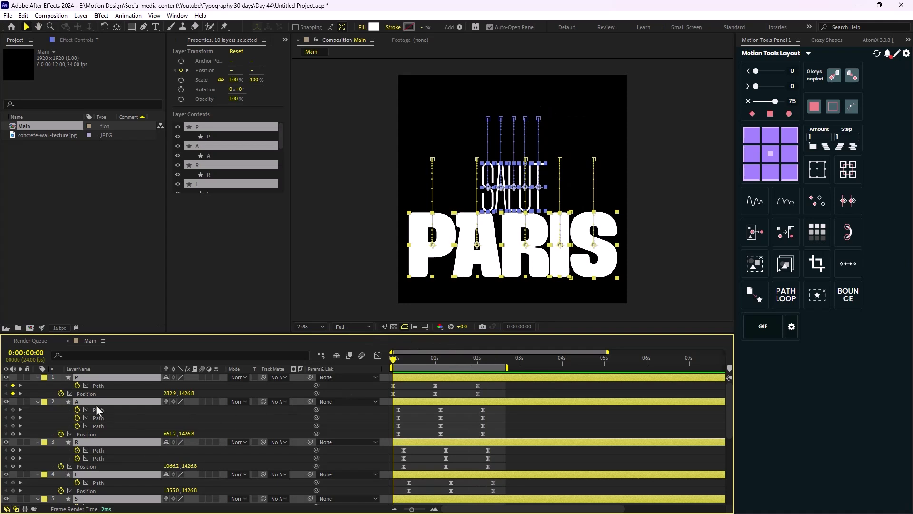
pyautogui.click(37, 377)
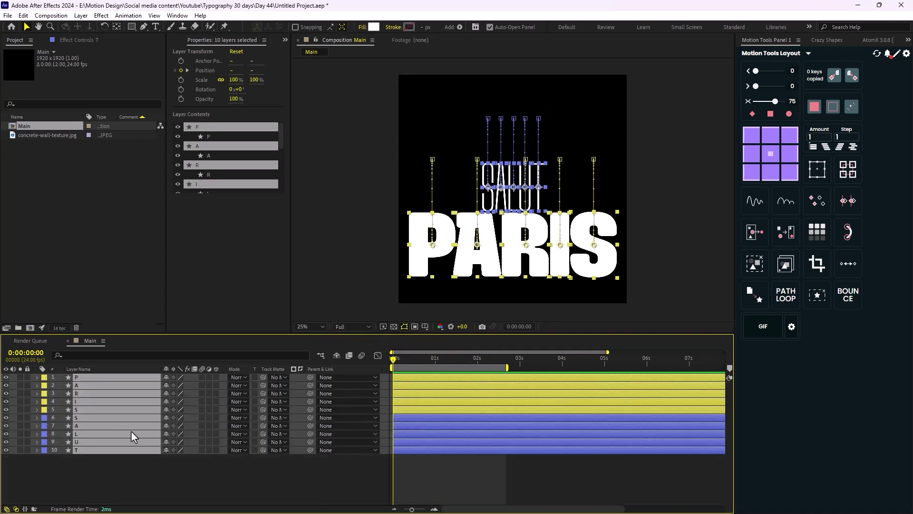
pyautogui.click(194, 470)
# Step: Fill the S and A of SALUT with a dark blue, about #1C0895
pyautogui.scroll(2, 494, 180)
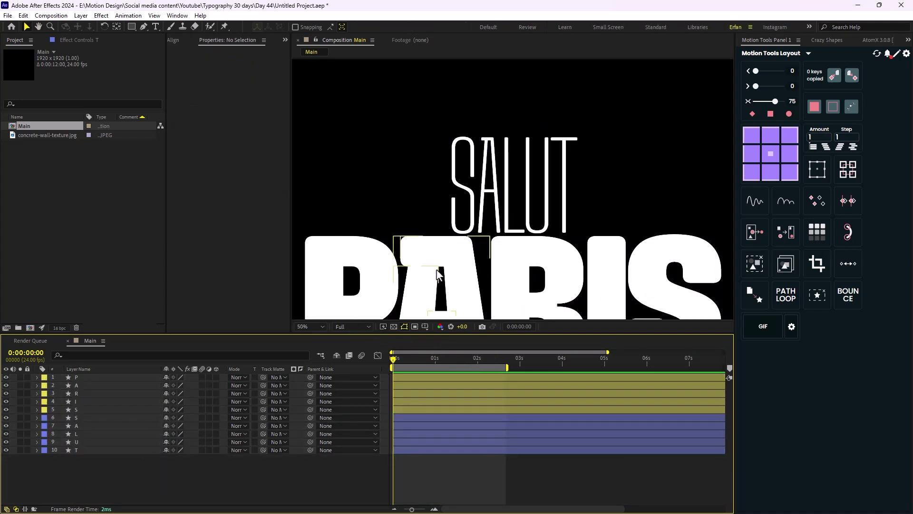
pyautogui.moveTo(422, 195); pyautogui.dragTo(433, 136)
pyautogui.scroll(-2, 448, 196)
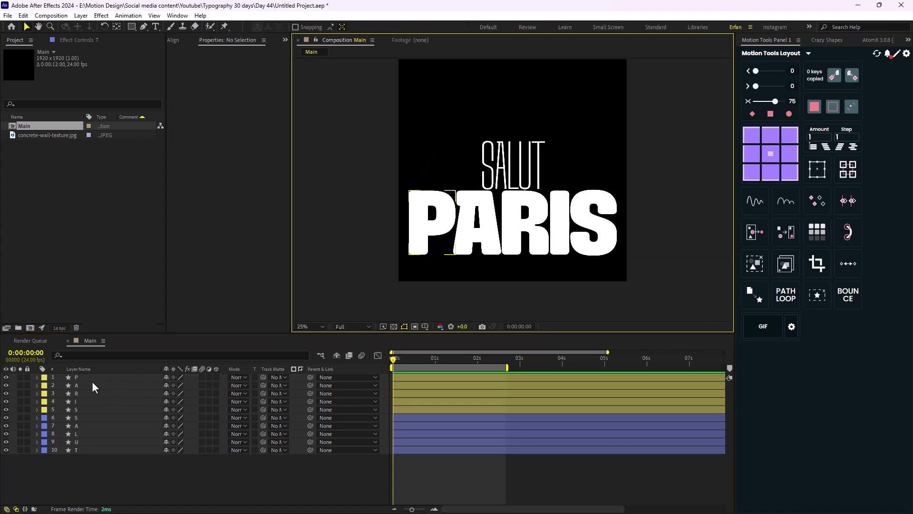
pyautogui.click(492, 166)
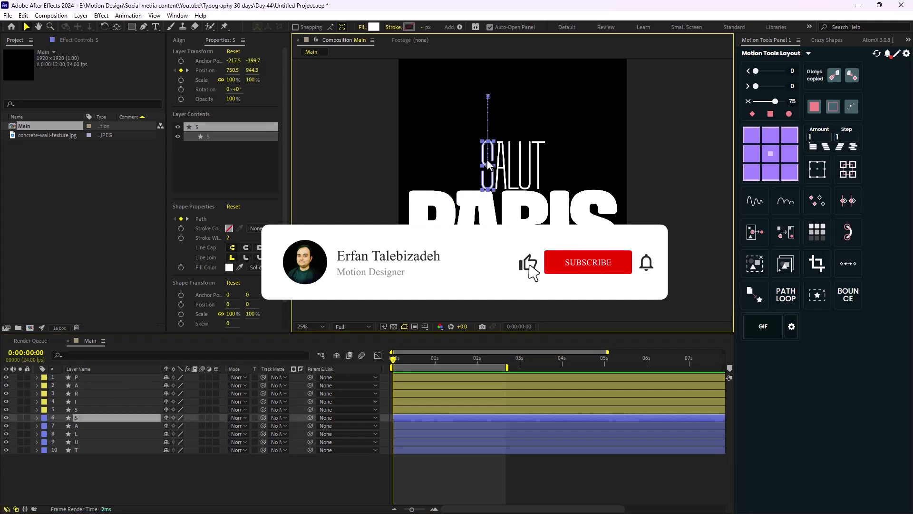
pyautogui.keyDown('shift'); pyautogui.click(503, 167); pyautogui.keyUp('shift')
pyautogui.click(374, 27)
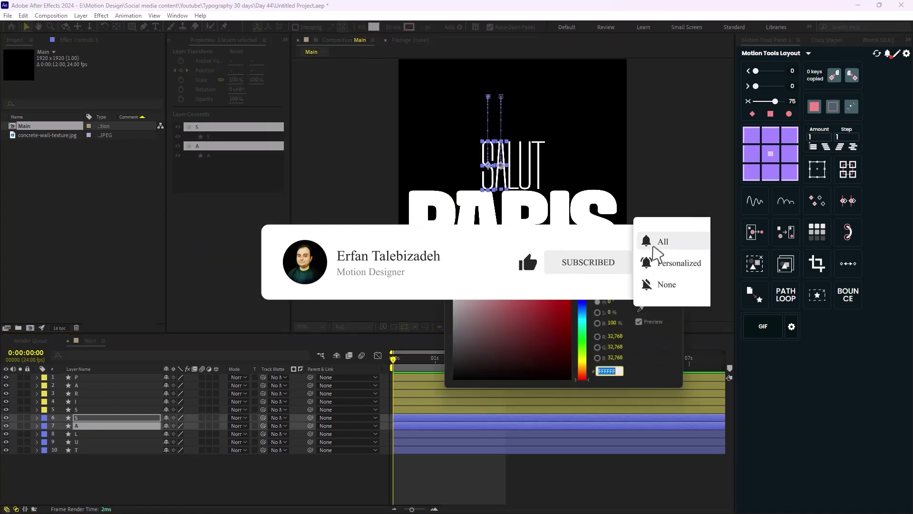
pyautogui.click(583, 268)
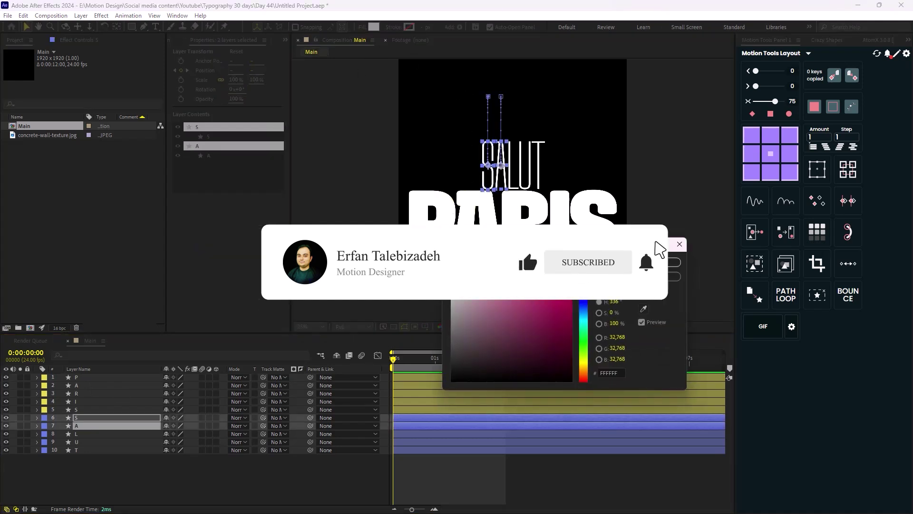
pyautogui.click(583, 301)
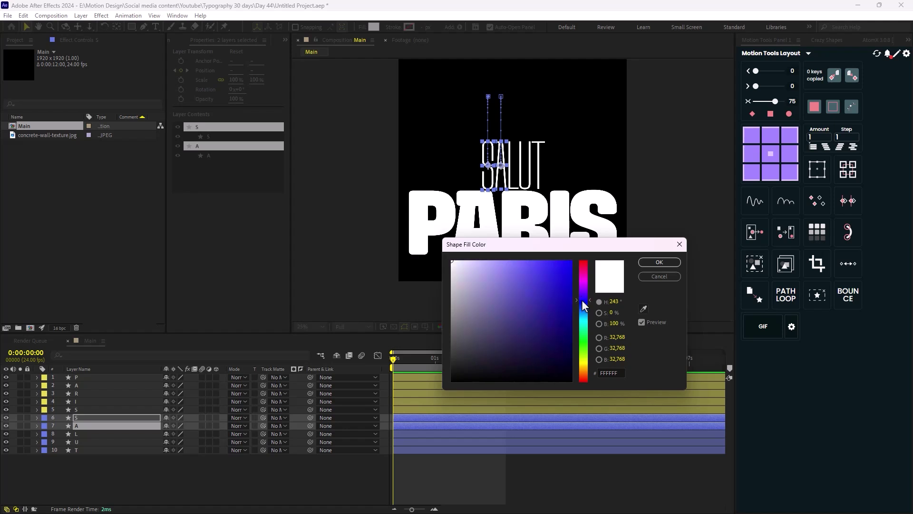
pyautogui.click(569, 271)
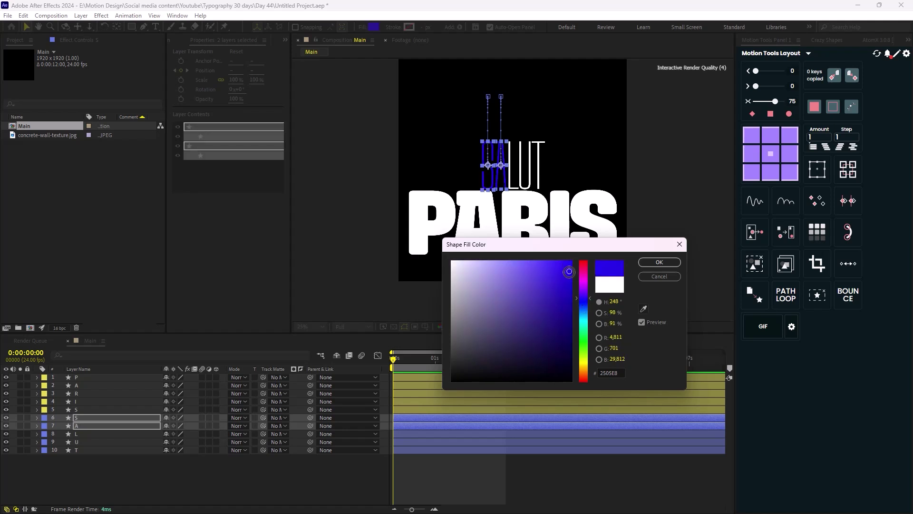
pyautogui.moveTo(572, 302); pyautogui.dragTo(566, 313)
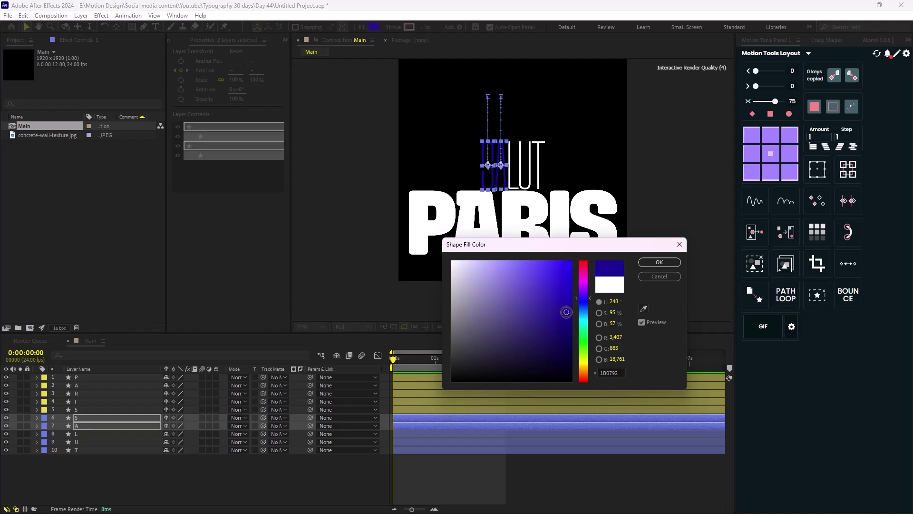
pyautogui.click(659, 262)
pyautogui.scroll(3, 446, 238)
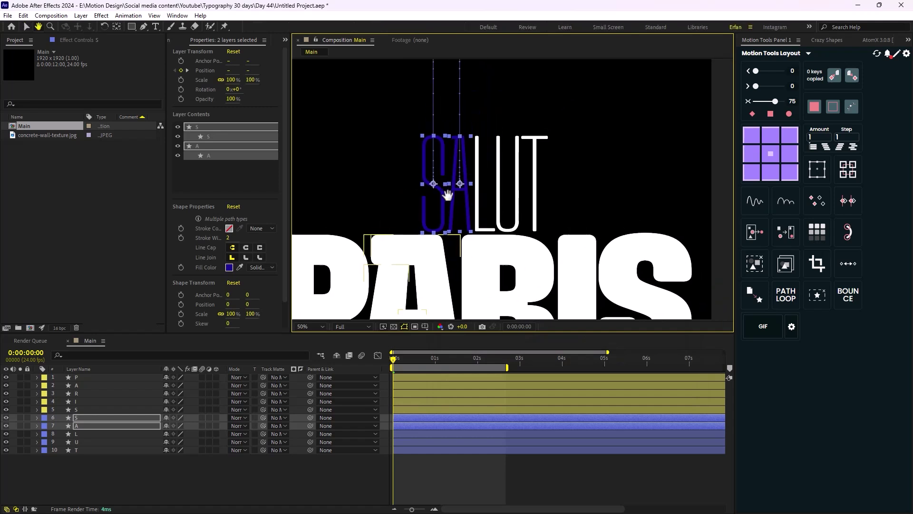
pyautogui.click(160, 461)
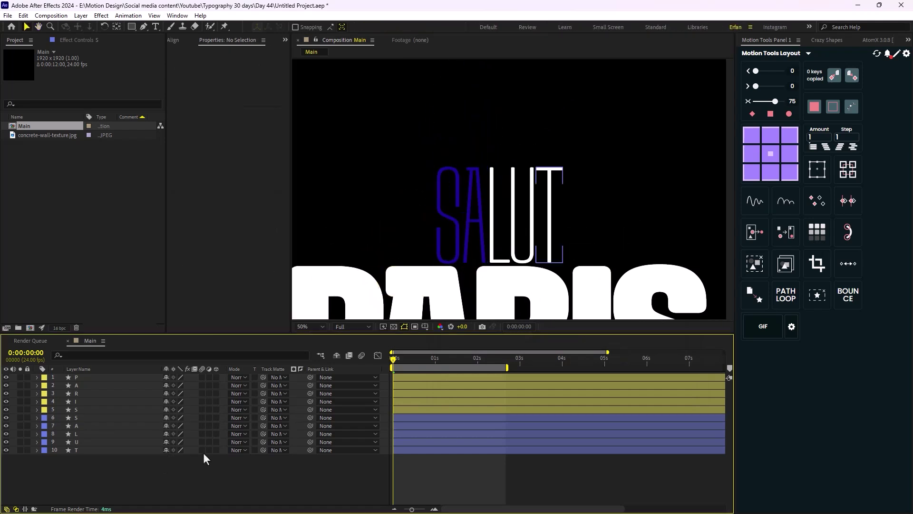
# Step: Fill the U and T of SALUT with a bright red, about #F70C11
pyautogui.moveTo(404, 180); pyautogui.dragTo(343, 198)
pyautogui.press('v')
pyautogui.click(464, 210)
pyautogui.keyDown('shift'); pyautogui.click(470, 208); pyautogui.keyUp('shift')
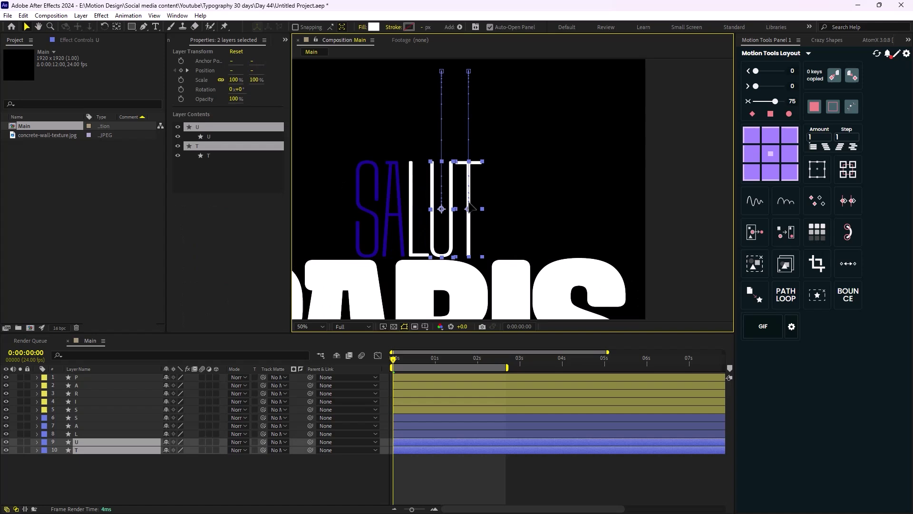
pyautogui.click(374, 26)
pyautogui.click(565, 272)
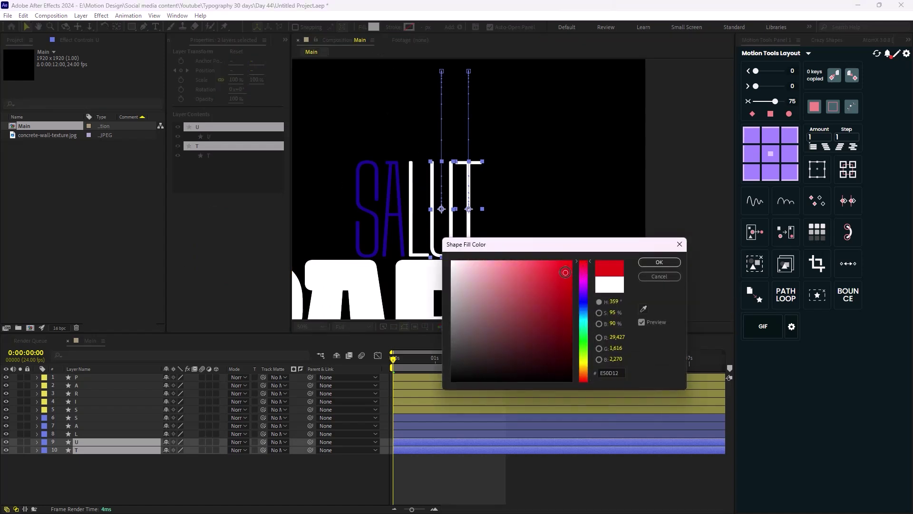
pyautogui.moveTo(565, 272); pyautogui.dragTo(566, 265)
pyautogui.click(646, 262)
pyautogui.click(306, 468)
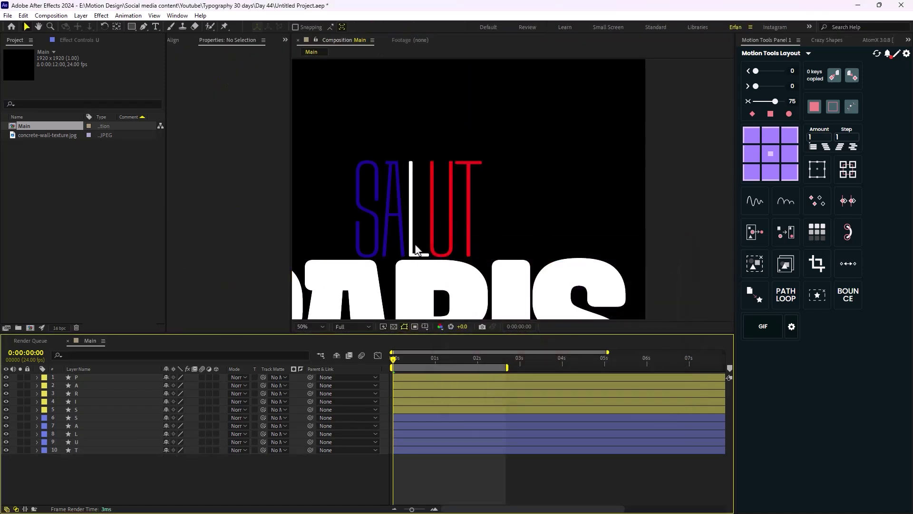
# Step: Fill the P and A of PARIS with the dark blue #1C0895 used in SALUT
pyautogui.scroll(-2, 415, 244)
pyautogui.moveTo(418, 218); pyautogui.dragTo(425, 159)
pyautogui.press('v')
pyautogui.click(385, 205)
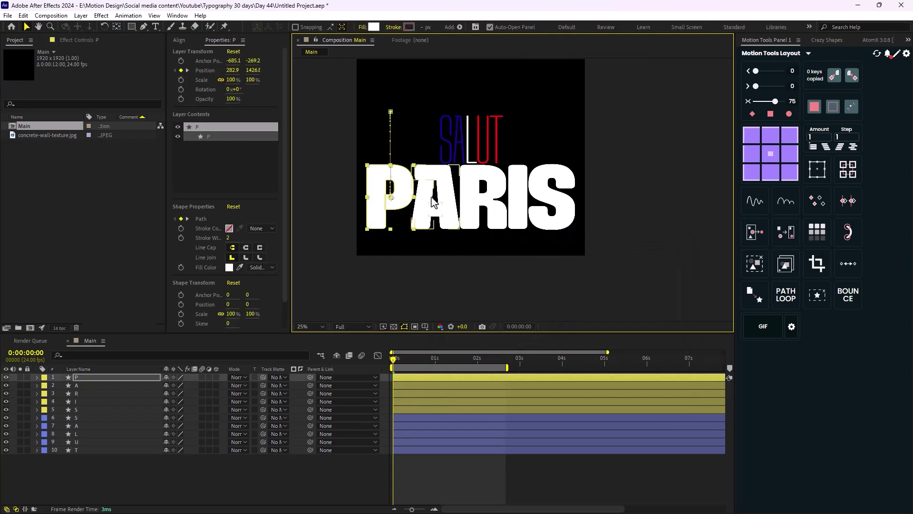
pyautogui.keyDown('shift'); pyautogui.click(432, 204); pyautogui.keyUp('shift')
pyautogui.click(374, 28)
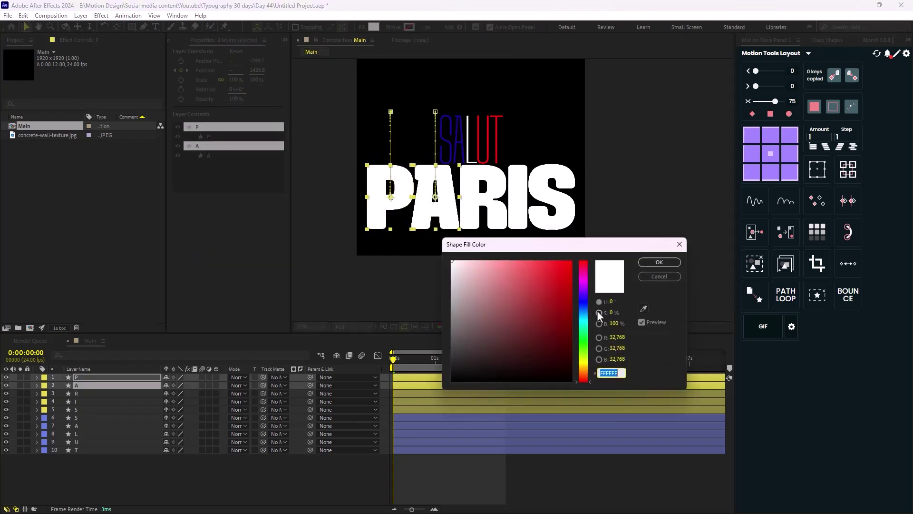
pyautogui.write('1C0895')
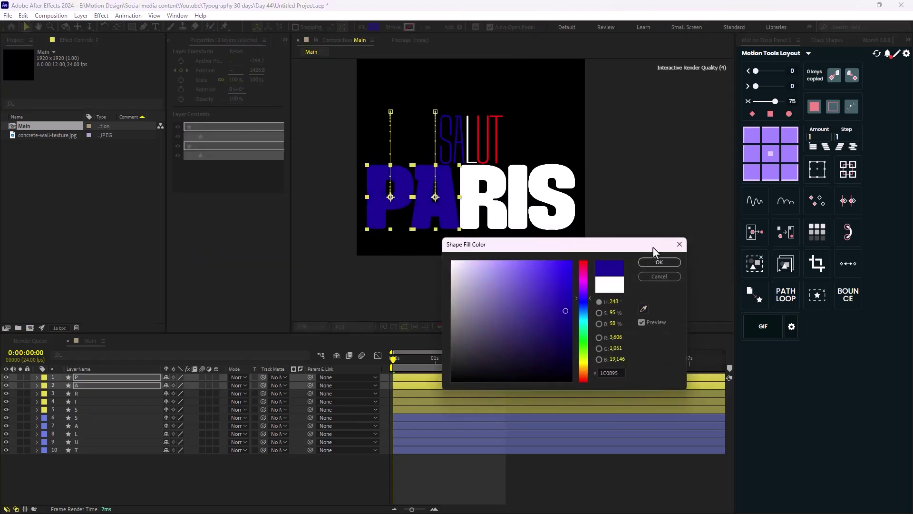
pyautogui.click(659, 262)
# Step: Fill the I and S of PARIS with the red #F70C11 sampled from the T of SALUT
pyautogui.click(520, 198)
pyautogui.keyDown('shift'); pyautogui.click(566, 192); pyautogui.keyUp('shift')
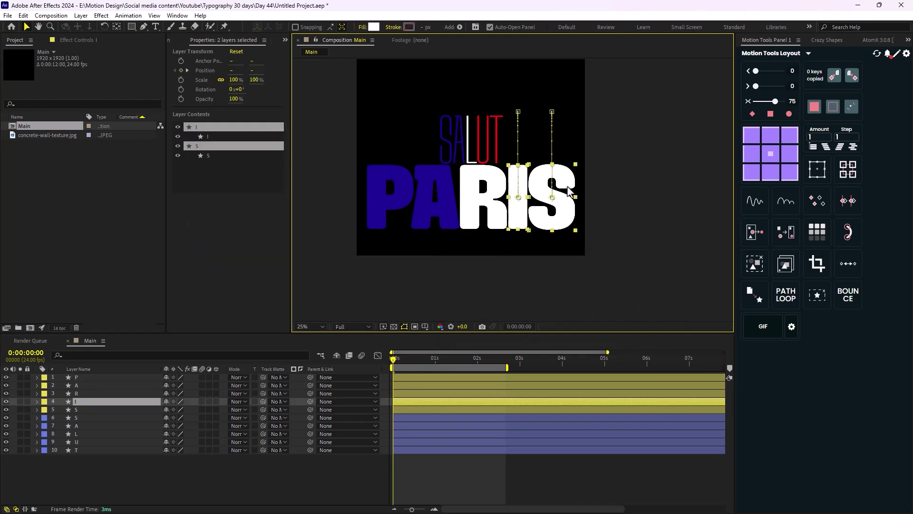
pyautogui.click(374, 27)
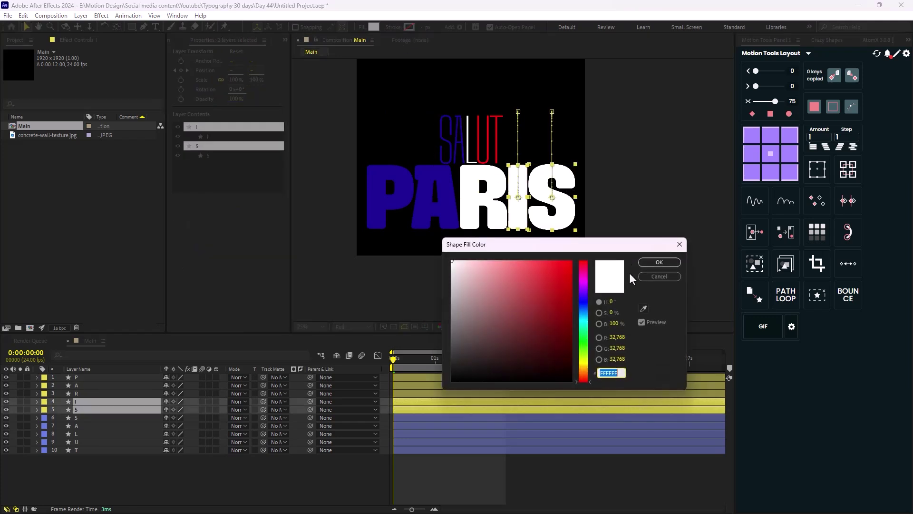
pyautogui.click(643, 310)
pyautogui.click(500, 129)
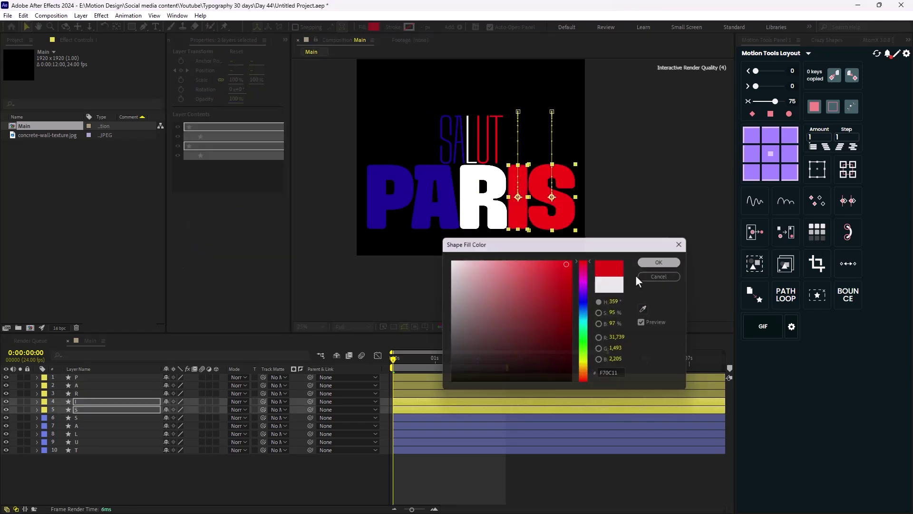
pyautogui.click(659, 262)
pyautogui.click(301, 470)
# Step: Preview the coloured animation and return the playhead to the start
pyautogui.scroll(-1, 489, 281)
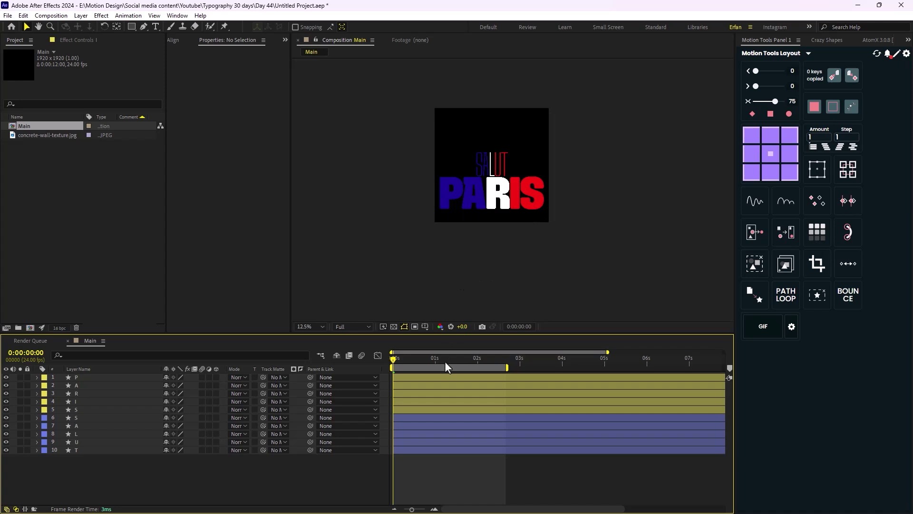
pyautogui.press('space')
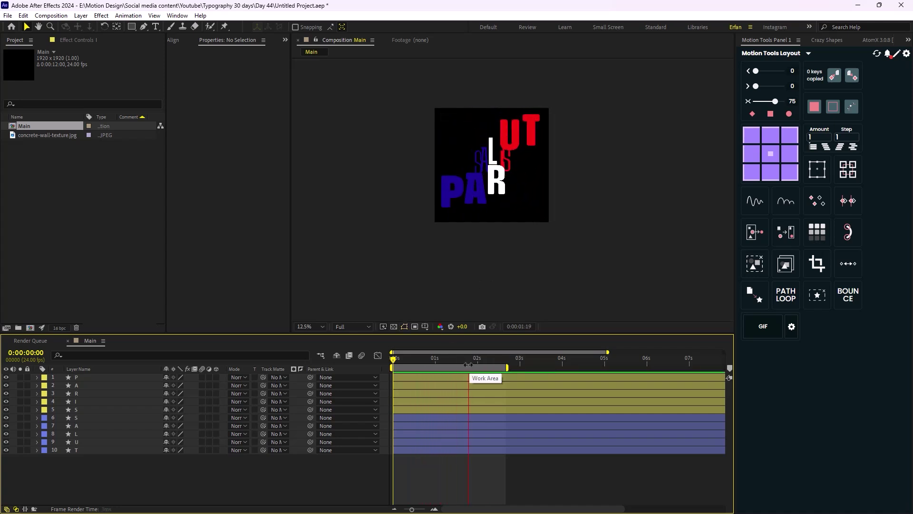
pyautogui.press('space')
pyautogui.moveTo(506, 359); pyautogui.dragTo(379, 372)
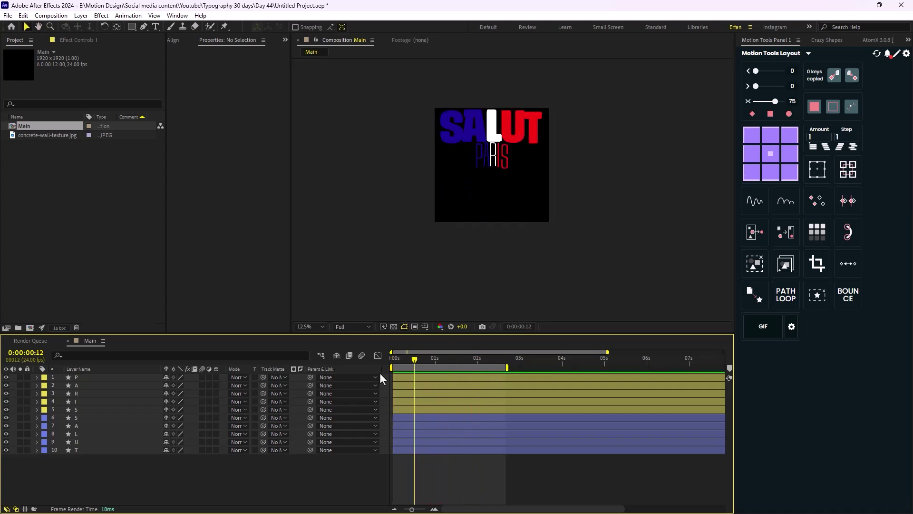
# Step: Change the fill type of the S in SALUT from solid color to Linear Gradient
pyautogui.scroll(2, 456, 232)
pyautogui.moveTo(390, 140); pyautogui.dragTo(448, 309)
pyautogui.press('v')
pyautogui.click(433, 237)
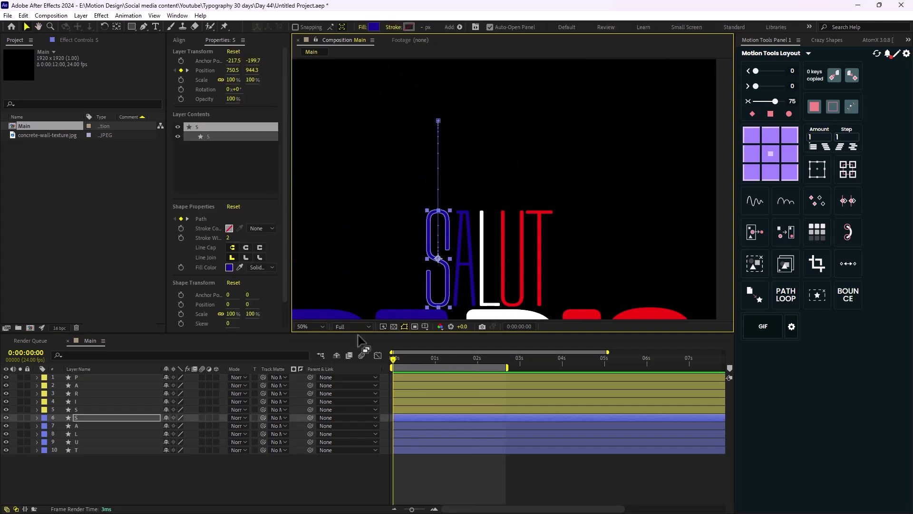
pyautogui.click(362, 27)
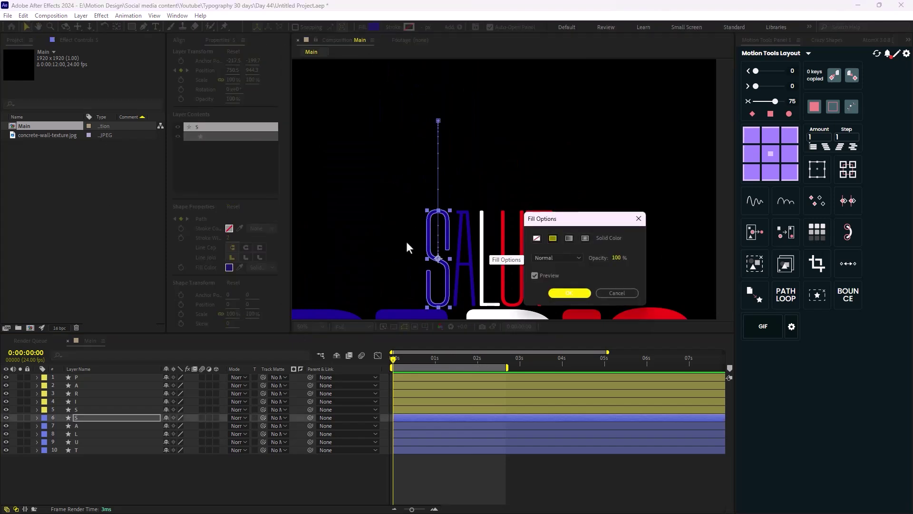
pyautogui.click(568, 238)
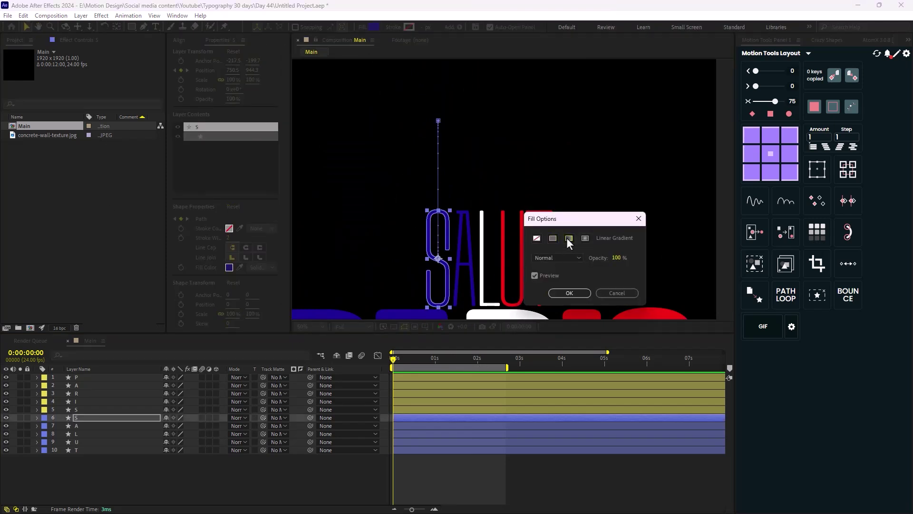
pyautogui.click(569, 293)
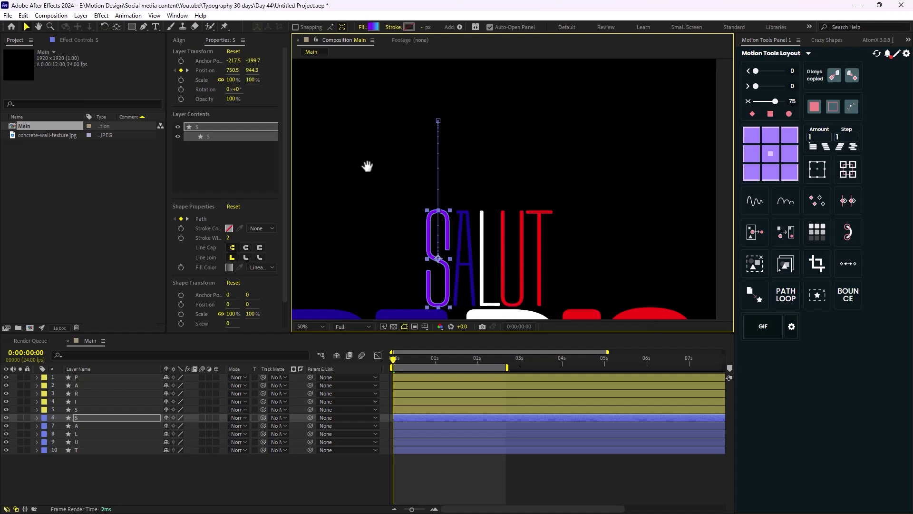
# Step: Examine the linear gradient on the S of SALUT up close and review its color stops in the Gradient Editor
pyautogui.moveTo(425, 245); pyautogui.dragTo(358, 140)
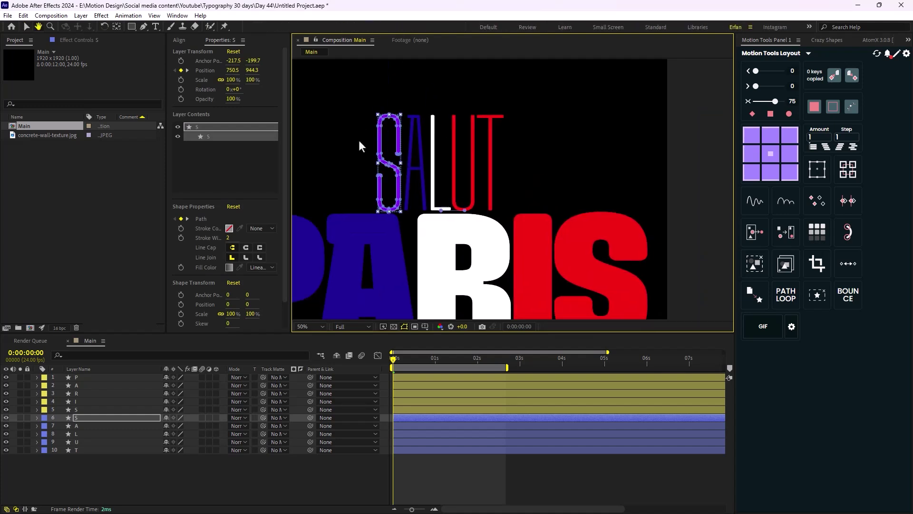
pyautogui.scroll(1, 359, 140)
pyautogui.moveTo(338, 195); pyautogui.dragTo(546, 194)
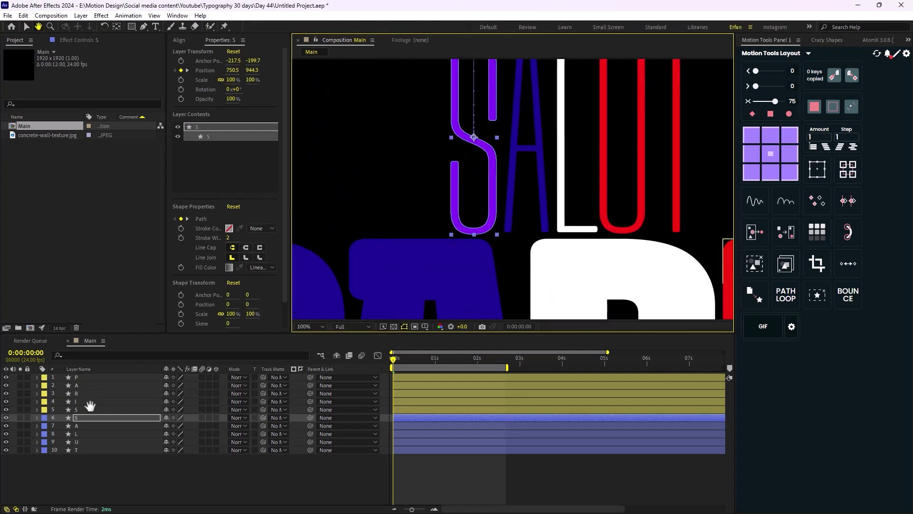
pyautogui.click(87, 419)
pyautogui.press('v')
pyautogui.moveTo(430, 150); pyautogui.dragTo(431, 269)
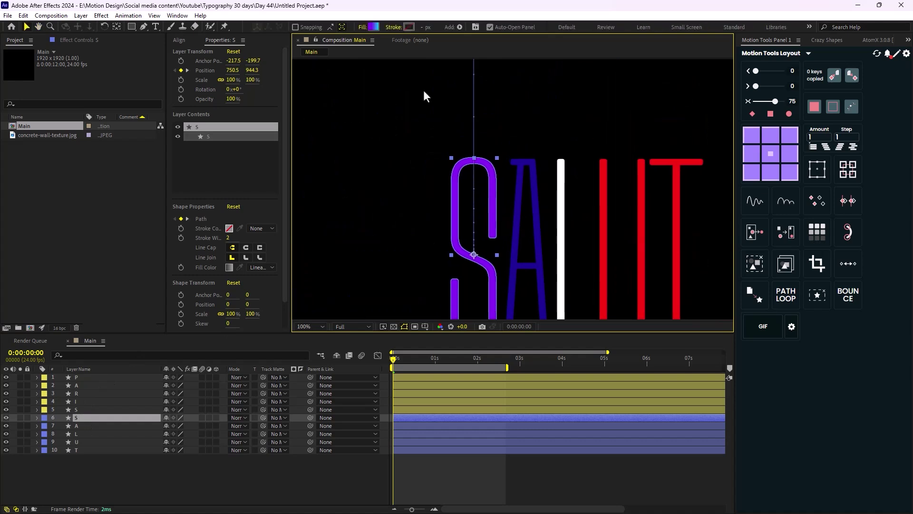
pyautogui.scroll(-1, 431, 84)
pyautogui.click(375, 27)
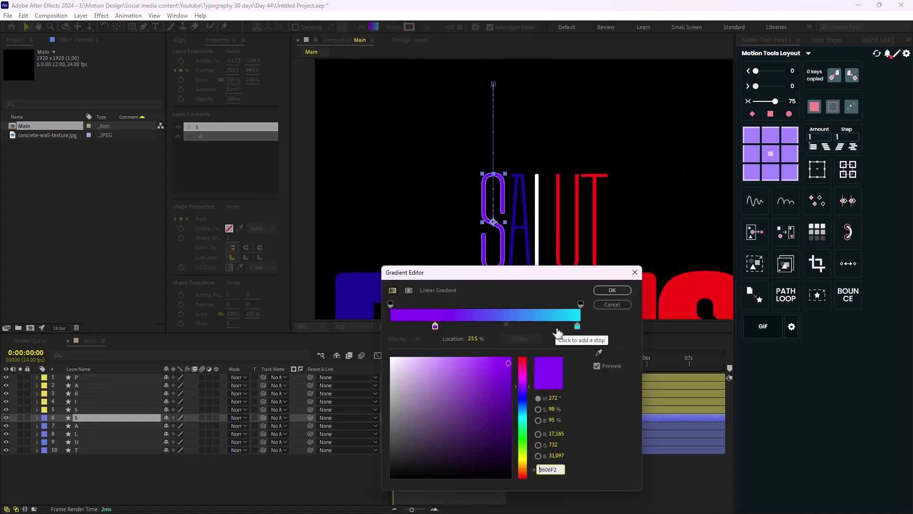
pyautogui.click(606, 292)
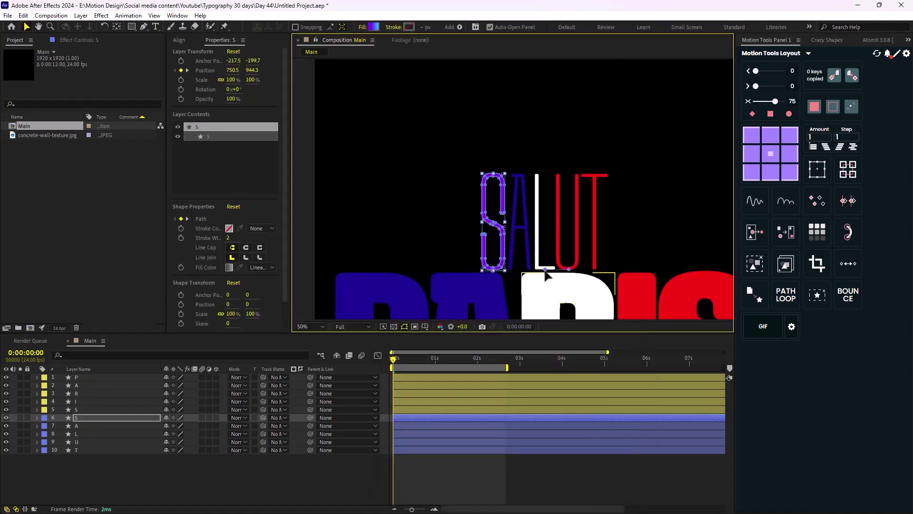
# Step: Run the S gradient of SALUT from the letter's top to its base and recolor its stops to dark blue 030A49 and violet
pyautogui.moveTo(545, 270); pyautogui.dragTo(489, 169)
pyautogui.moveTo(570, 270); pyautogui.dragTo(493, 272)
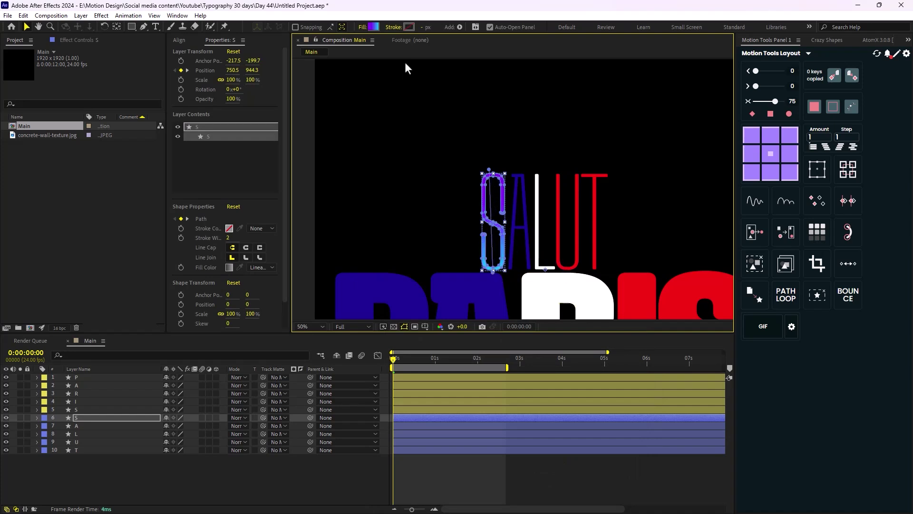
pyautogui.click(375, 27)
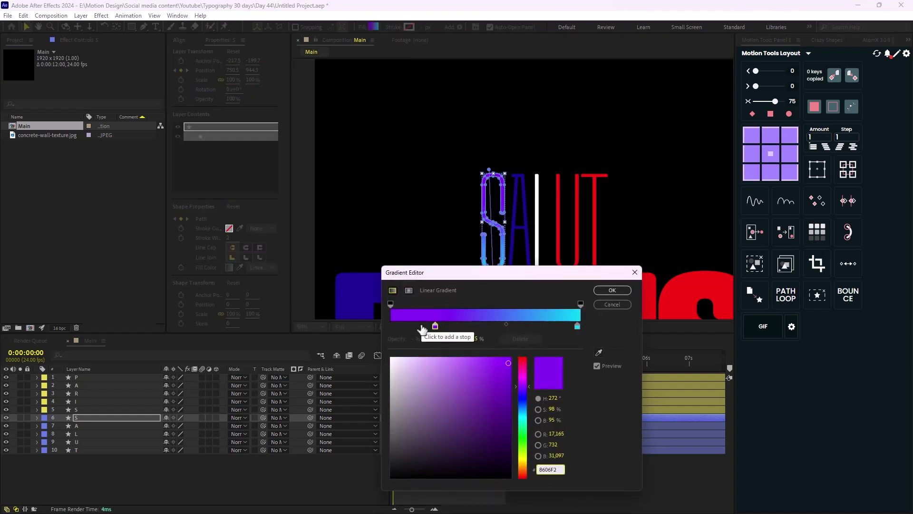
pyautogui.click(521, 399)
pyautogui.moveTo(499, 362); pyautogui.dragTo(512, 356)
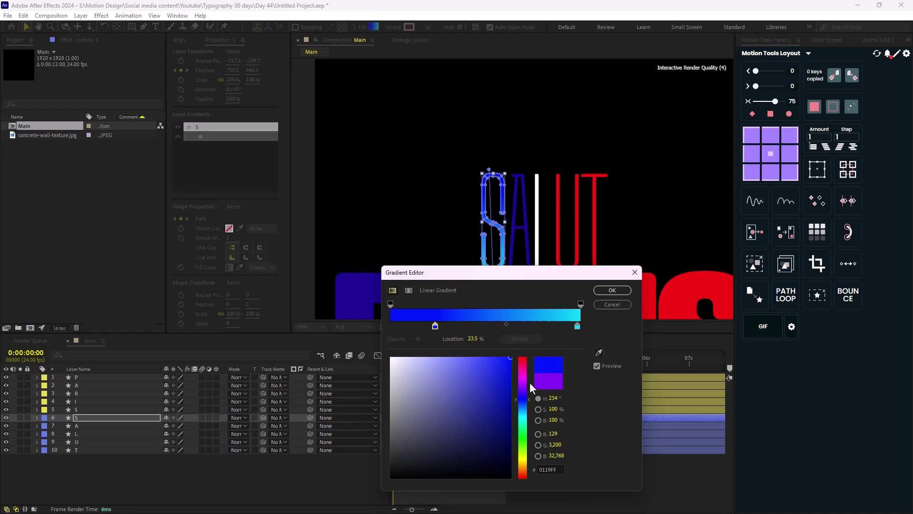
pyautogui.moveTo(504, 425); pyautogui.dragTo(506, 443)
pyautogui.click(578, 326)
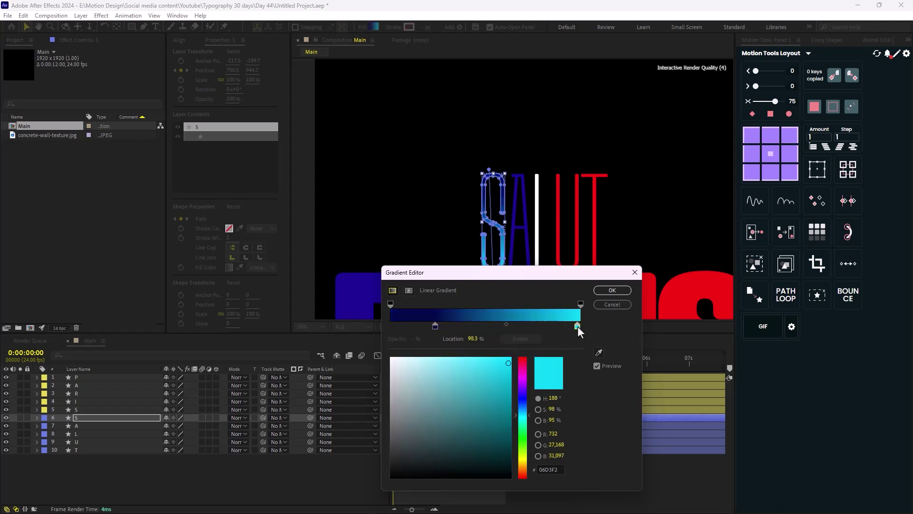
pyautogui.moveTo(520, 398); pyautogui.dragTo(517, 390)
pyautogui.click(612, 290)
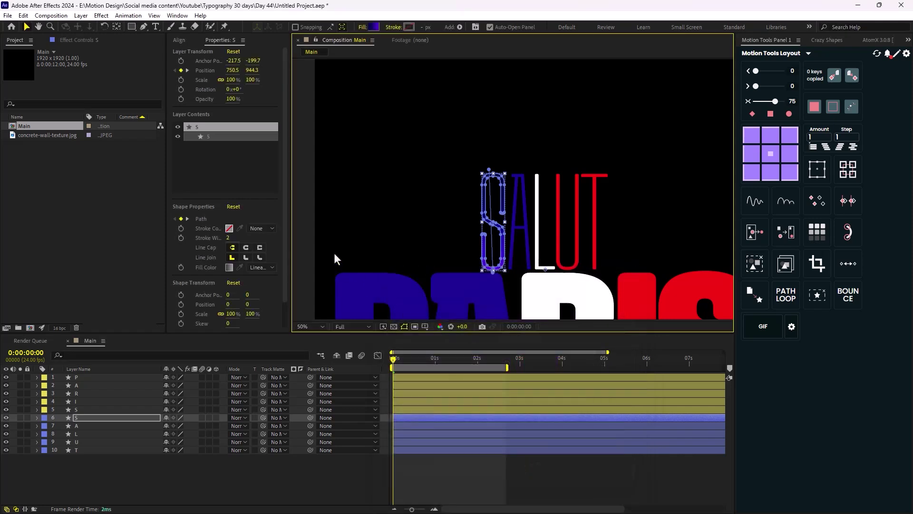
# Step: Change the fill type of the A in SALUT from solid color to Linear Gradient
pyautogui.click(80, 425)
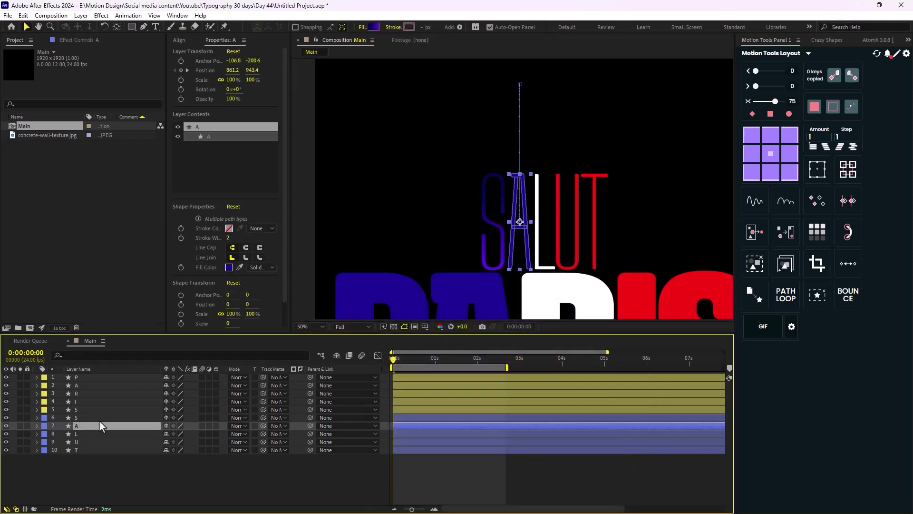
pyautogui.click(363, 30)
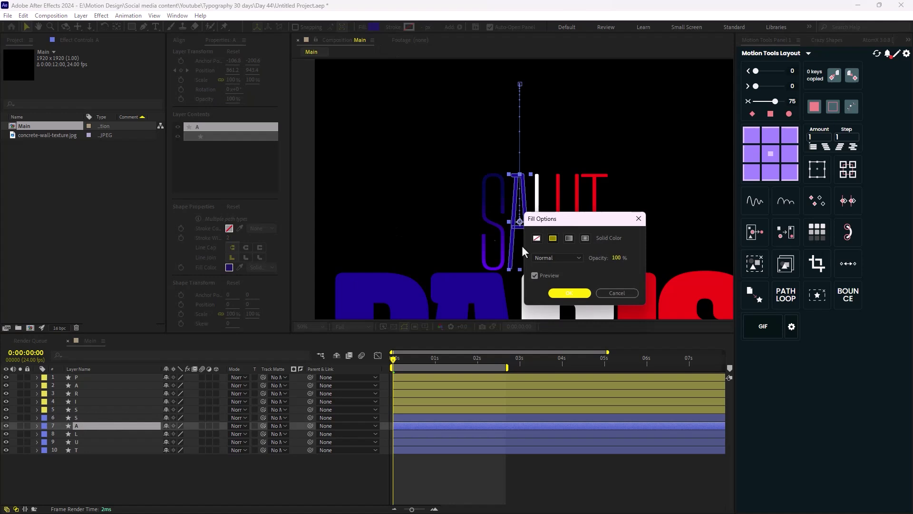
pyautogui.click(568, 238)
pyautogui.click(569, 292)
# Step: Position the gradient's start point at the top of the A in SALUT and its end point at the letter's base
pyautogui.moveTo(532, 249); pyautogui.dragTo(486, 220)
pyautogui.scroll(2, 476, 224)
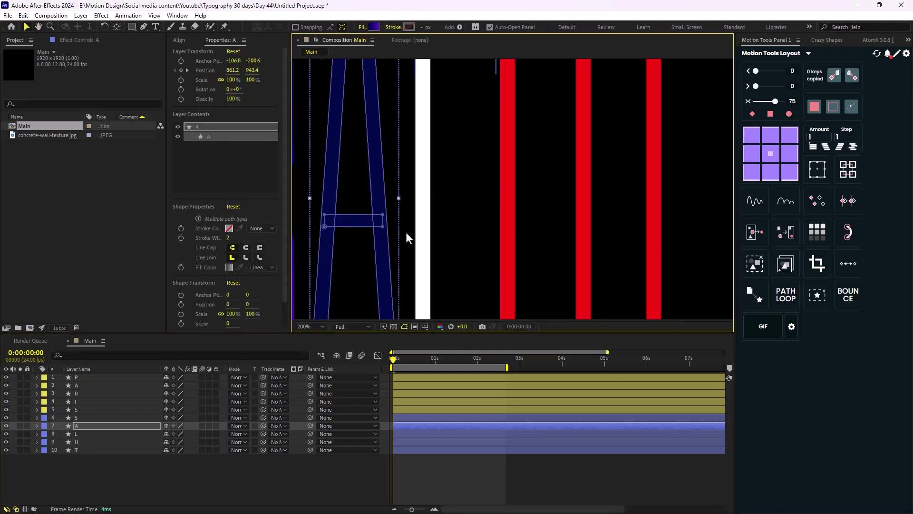
pyautogui.moveTo(391, 227); pyautogui.dragTo(515, 170)
pyautogui.press('v')
pyautogui.press(',')
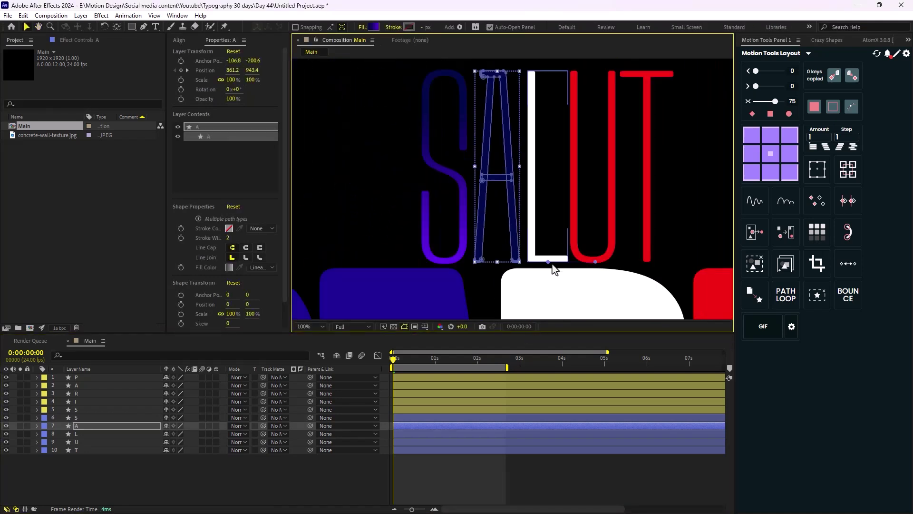
pyautogui.moveTo(595, 262); pyautogui.dragTo(500, 269)
pyautogui.scroll(-4, 460, 192)
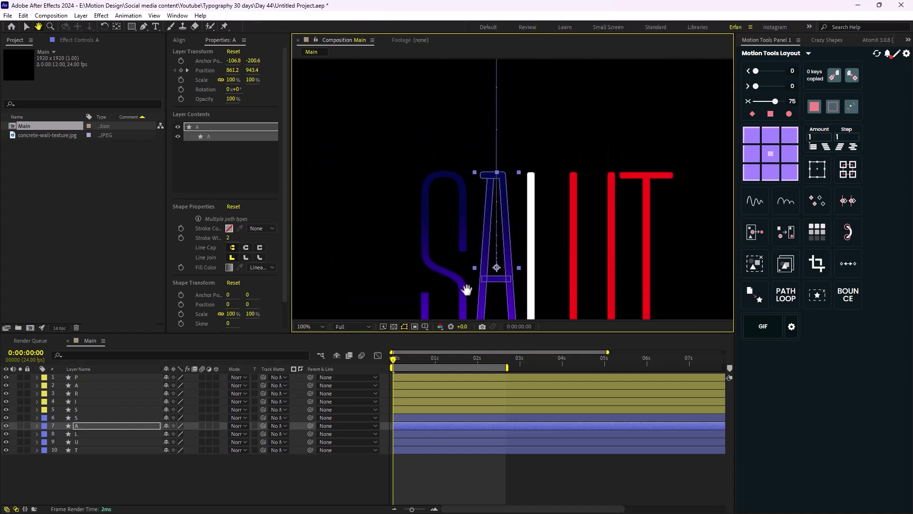
# Step: Change the fill type of the U in SALUT from solid color to Linear Gradient
pyautogui.moveTo(460, 191); pyautogui.dragTo(413, 144)
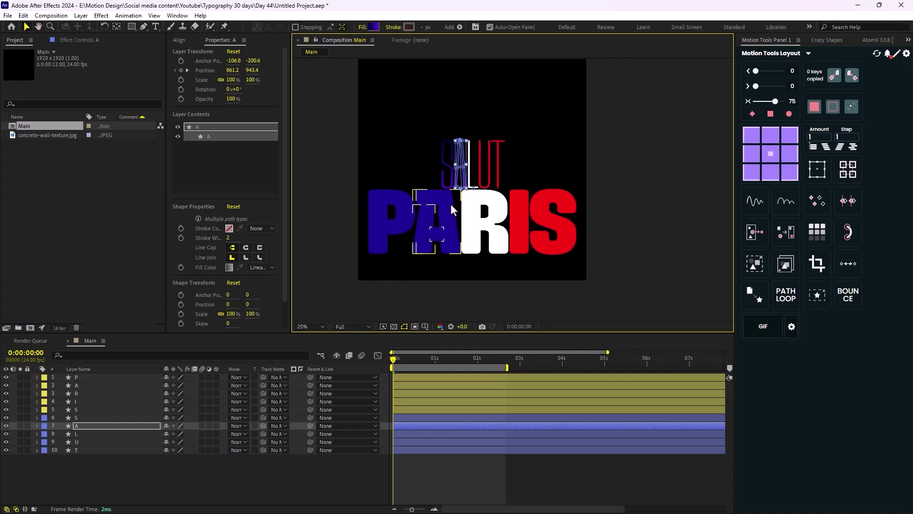
pyautogui.scroll(2, 451, 201)
pyautogui.moveTo(455, 206); pyautogui.dragTo(474, 287)
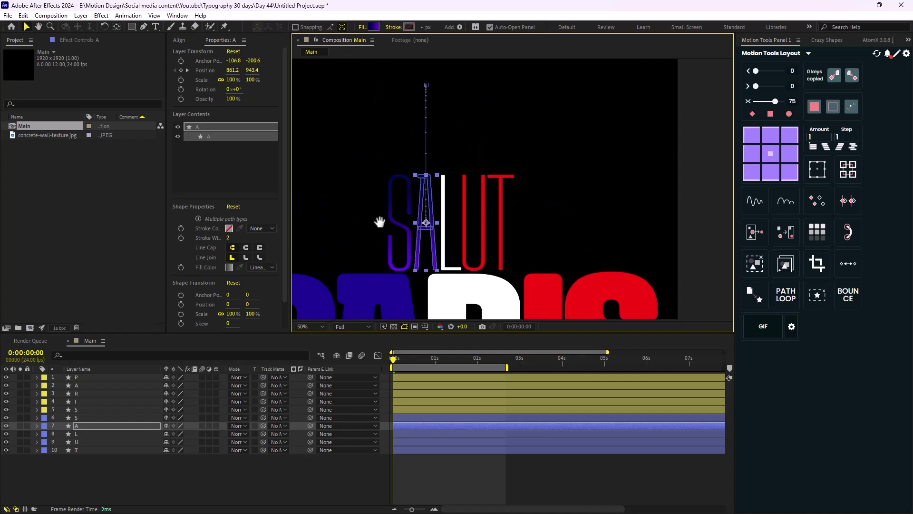
pyautogui.moveTo(379, 220); pyautogui.dragTo(340, 204)
pyautogui.click(446, 218)
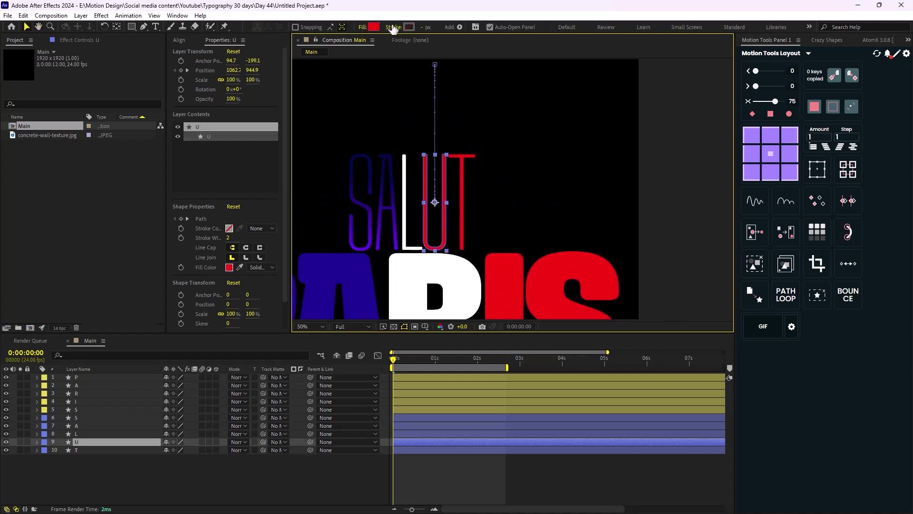
pyautogui.click(362, 28)
pyautogui.click(569, 238)
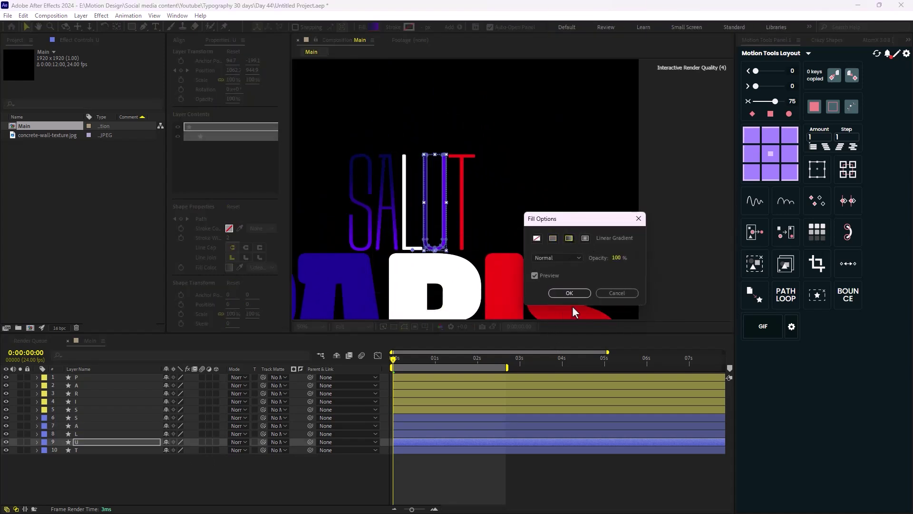
pyautogui.click(567, 293)
# Step: Expand the U layer's Gradient Fill 1 and move the gradient's start point to the top of the U, at about 102, -404
pyautogui.moveTo(442, 233); pyautogui.dragTo(413, 149)
pyautogui.scroll(1, 407, 229)
pyautogui.moveTo(406, 266); pyautogui.dragTo(545, 246)
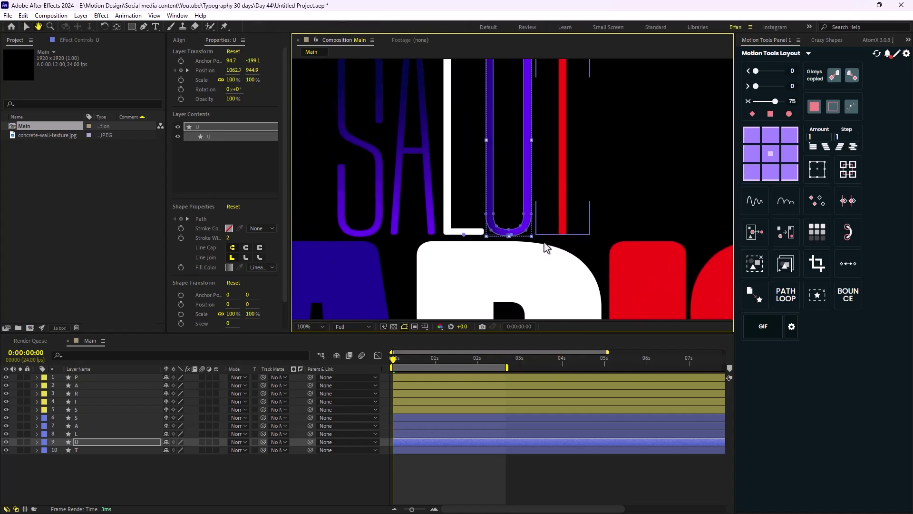
pyautogui.click(106, 456)
pyautogui.click(88, 443)
pyautogui.scroll(-2, 486, 262)
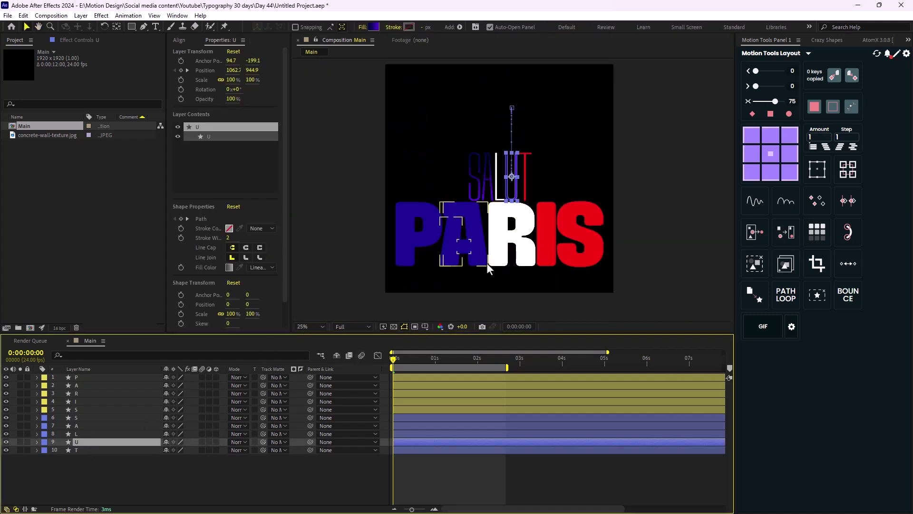
pyautogui.scroll(1, 486, 263)
pyautogui.moveTo(486, 253); pyautogui.dragTo(461, 295)
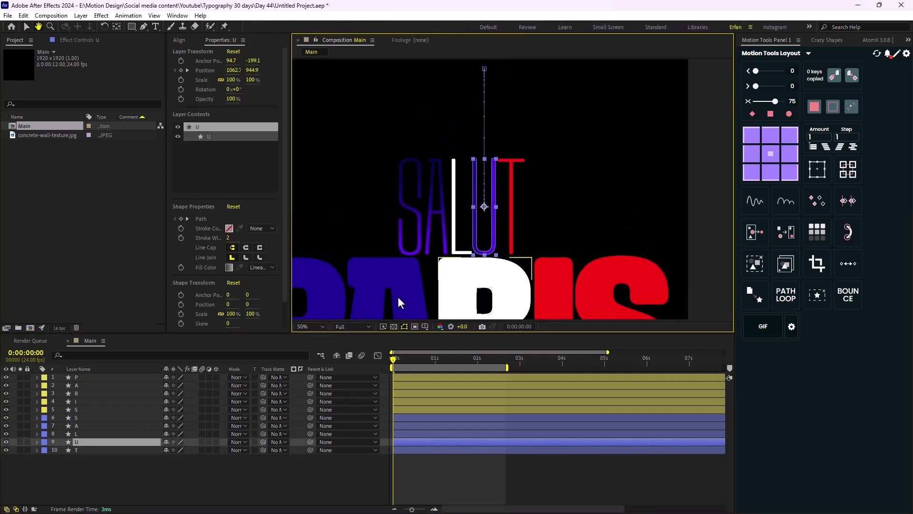
pyautogui.click(37, 442)
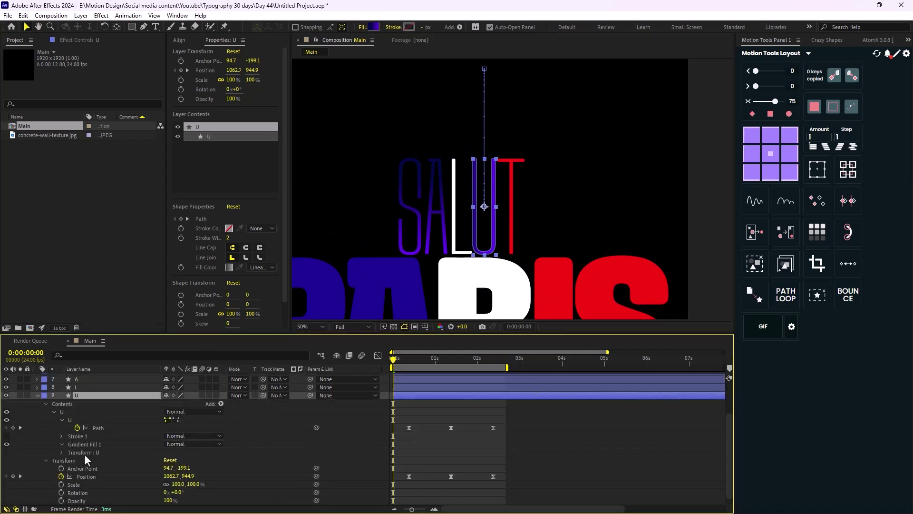
pyautogui.click(61, 445)
pyautogui.click(94, 444)
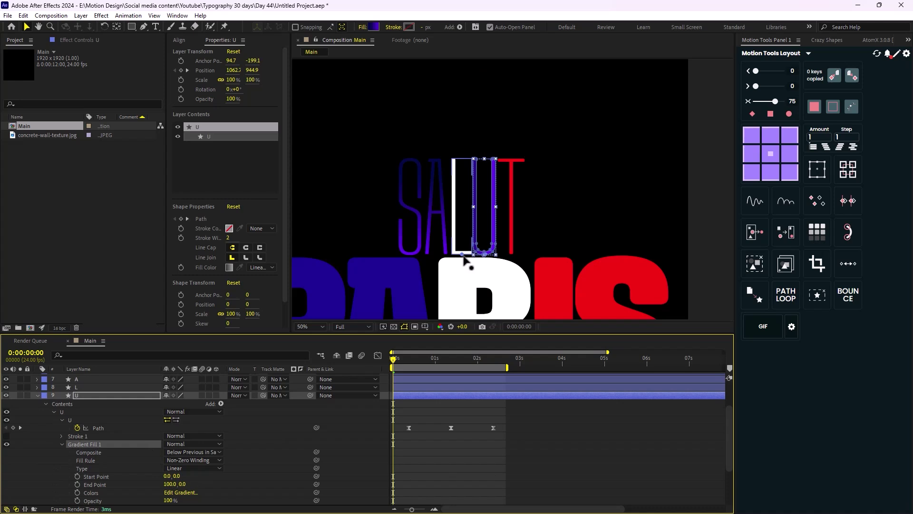
pyautogui.moveTo(462, 255); pyautogui.dragTo(486, 159)
# Step: Recolor the U gradient's first stop to dark red 490303 and its last stop to orange F25F06
pyautogui.click(365, 27)
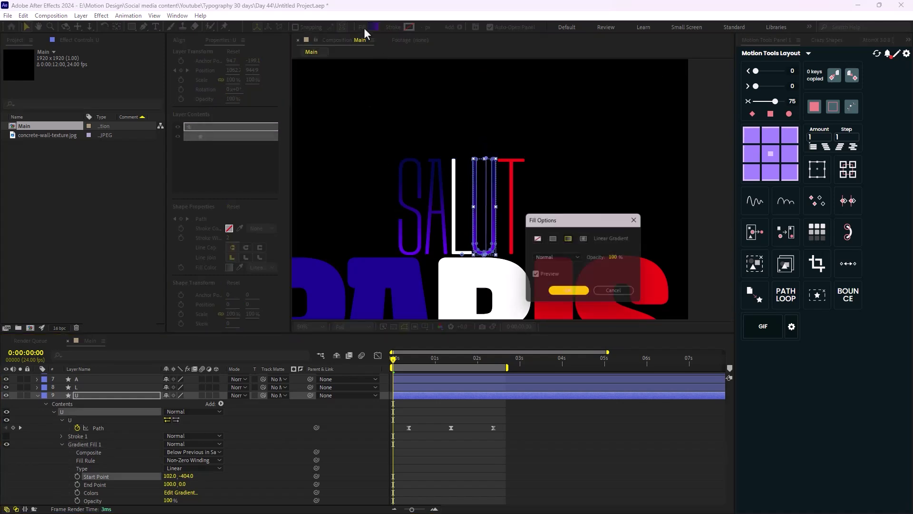
pyautogui.click(609, 292)
pyautogui.click(374, 27)
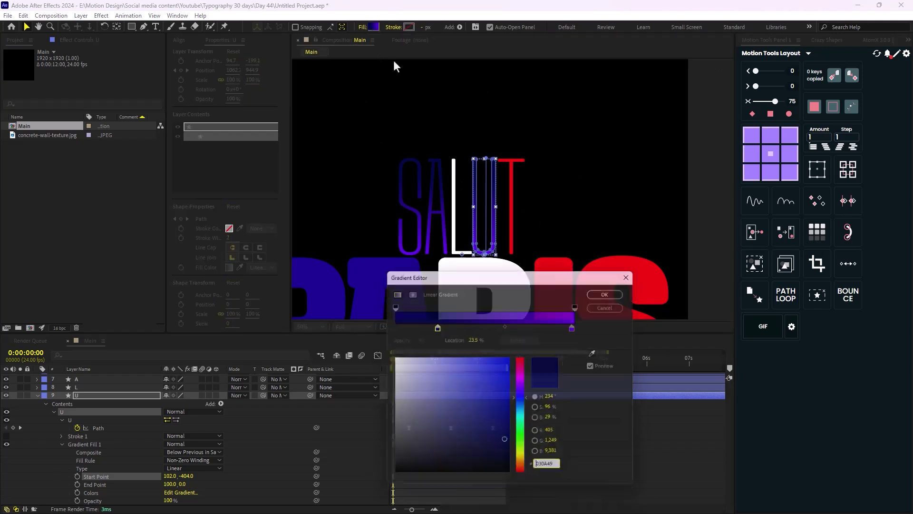
pyautogui.click(435, 326)
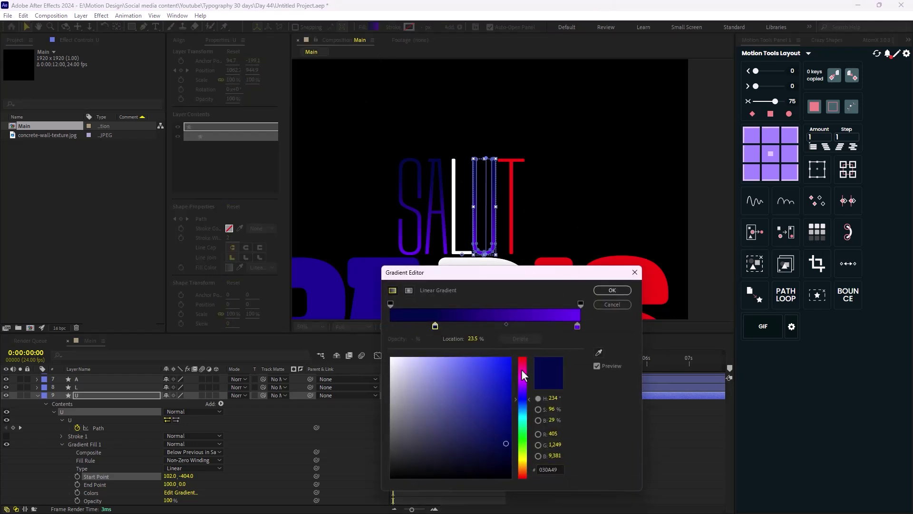
pyautogui.moveTo(524, 376); pyautogui.dragTo(524, 357)
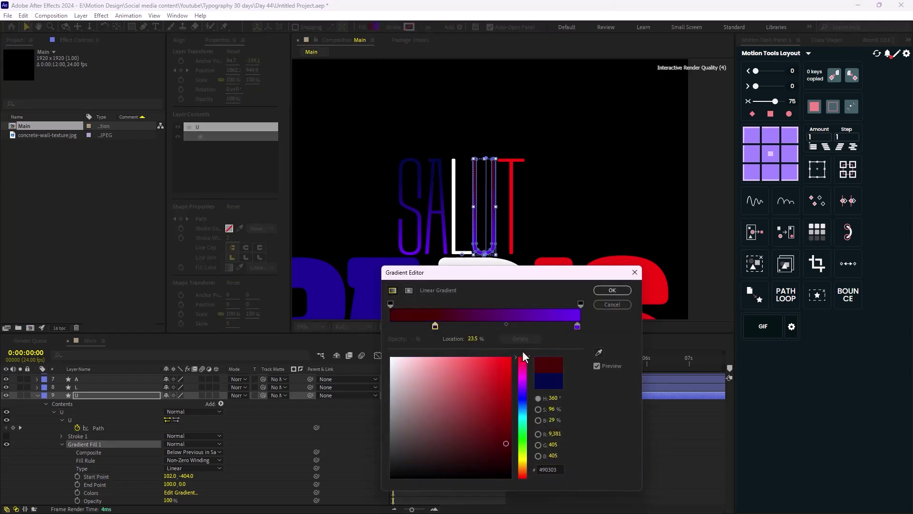
pyautogui.click(578, 327)
pyautogui.moveTo(527, 464); pyautogui.dragTo(527, 470)
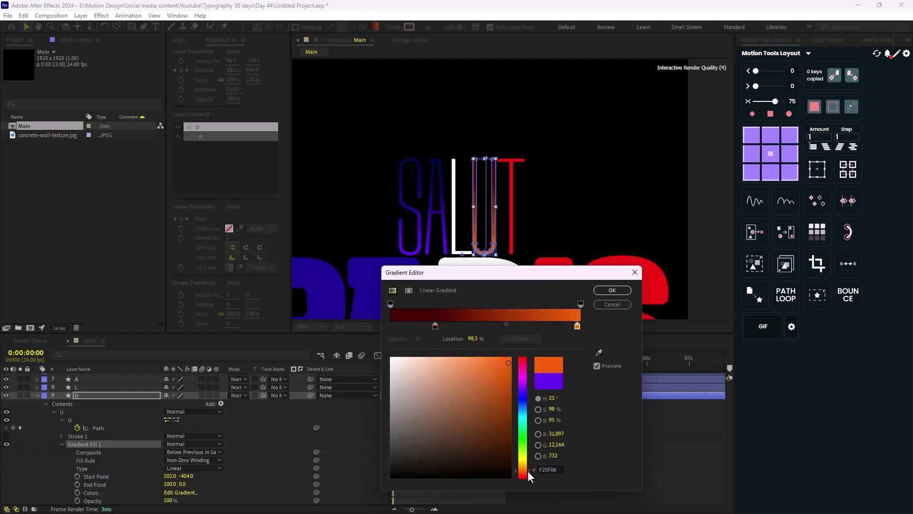
# Step: Brighten the U gradient's first color stop to red FF0303, apply the gradient and collapse the U layer
pyautogui.click(435, 326)
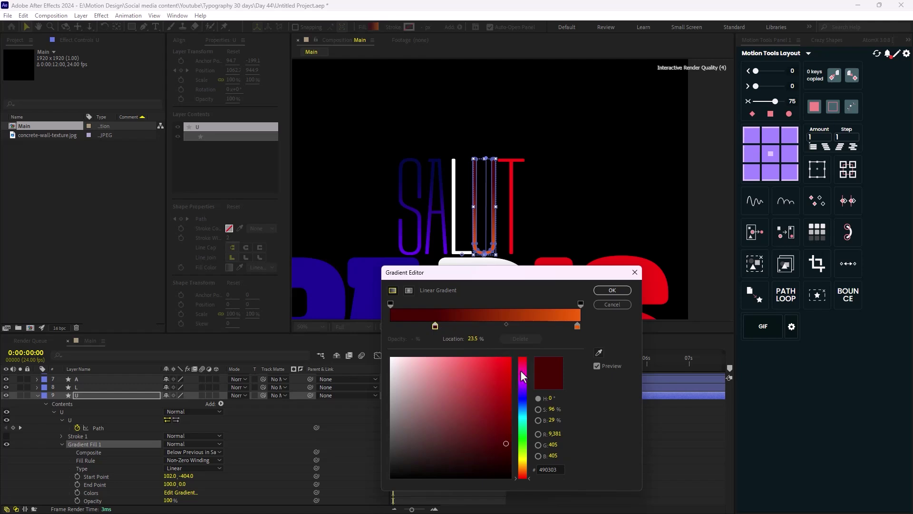
pyautogui.click(510, 357)
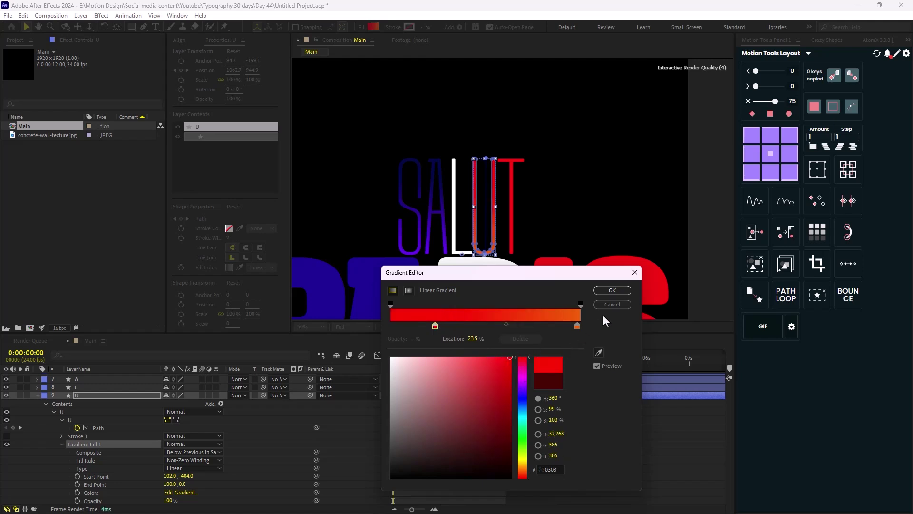
pyautogui.click(615, 290)
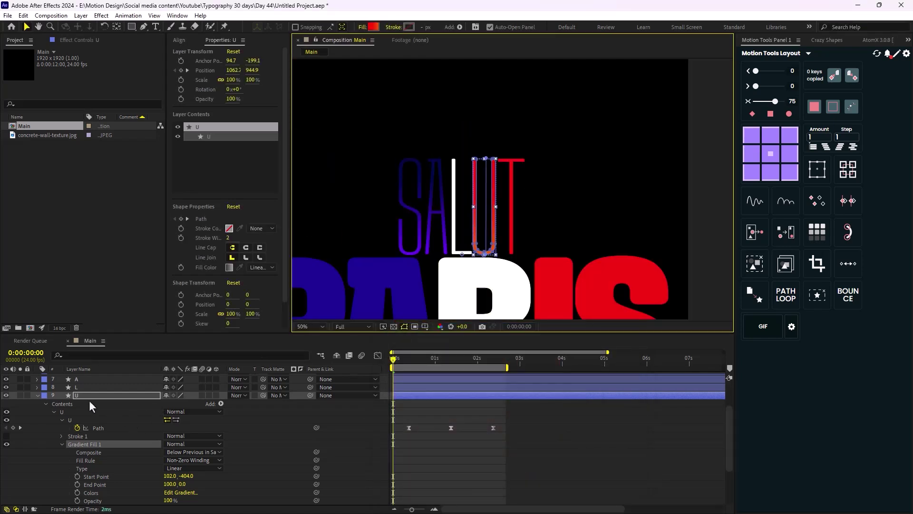
pyautogui.click(44, 398)
# Step: Change the fill type of the T in SALUT from solid color to Linear Gradient
pyautogui.click(515, 192)
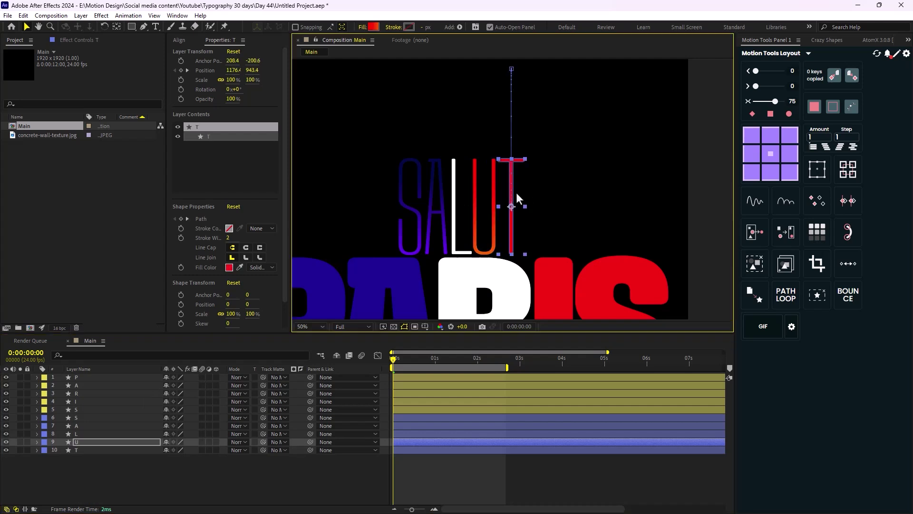
pyautogui.click(363, 27)
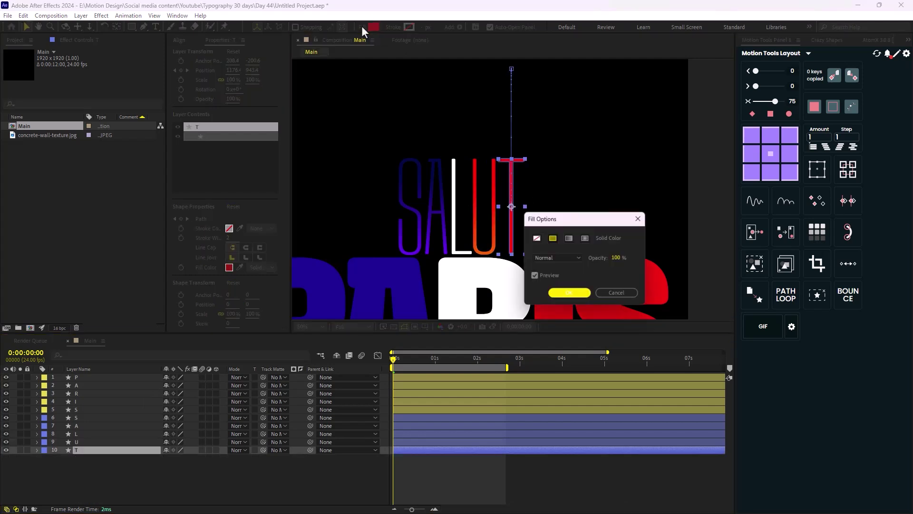
pyautogui.click(569, 238)
pyautogui.click(569, 293)
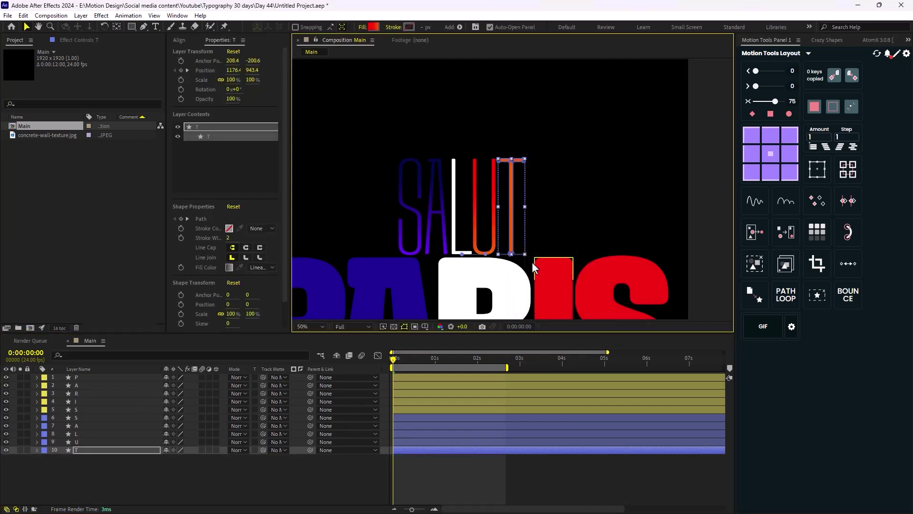
# Step: Position the gradient's start point at the top of the T in SALUT and its end point at the base of the stem
pyautogui.scroll(5, 497, 267)
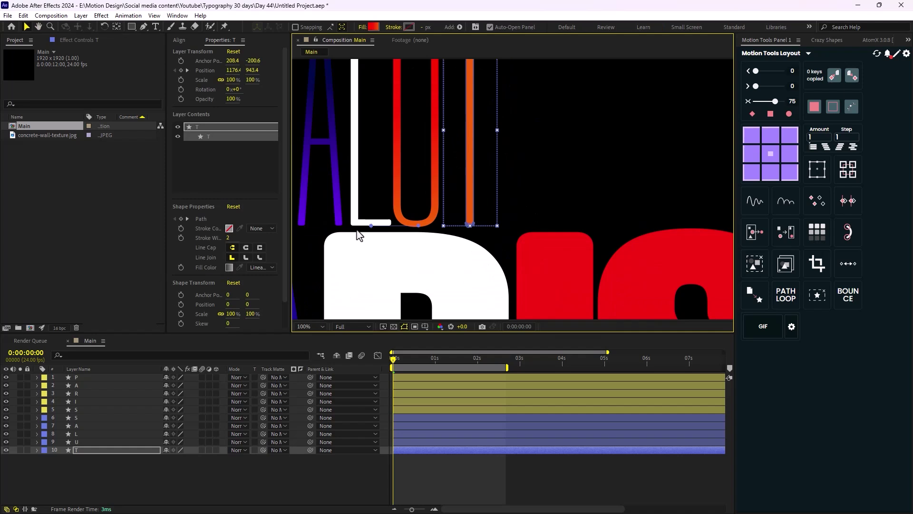
pyautogui.moveTo(371, 225); pyautogui.dragTo(465, 69)
pyautogui.scroll(-5, 471, 129)
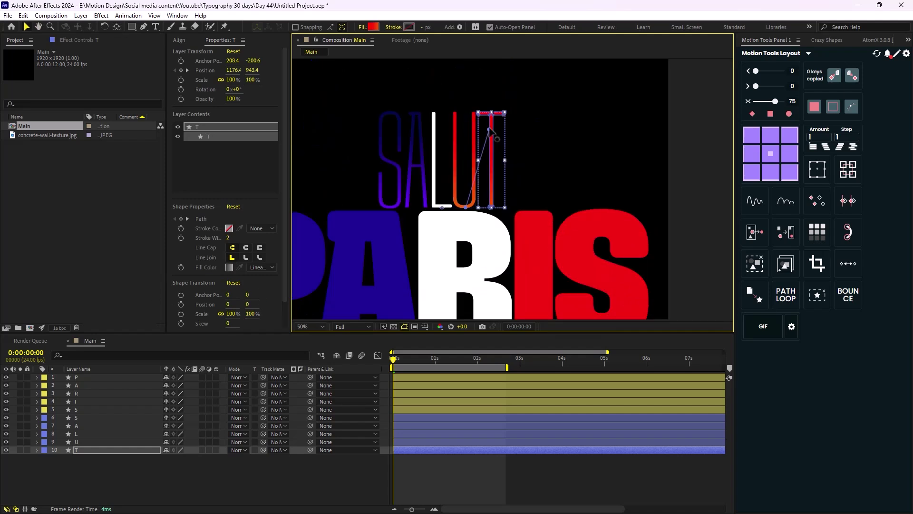
pyautogui.moveTo(490, 128); pyautogui.dragTo(494, 114)
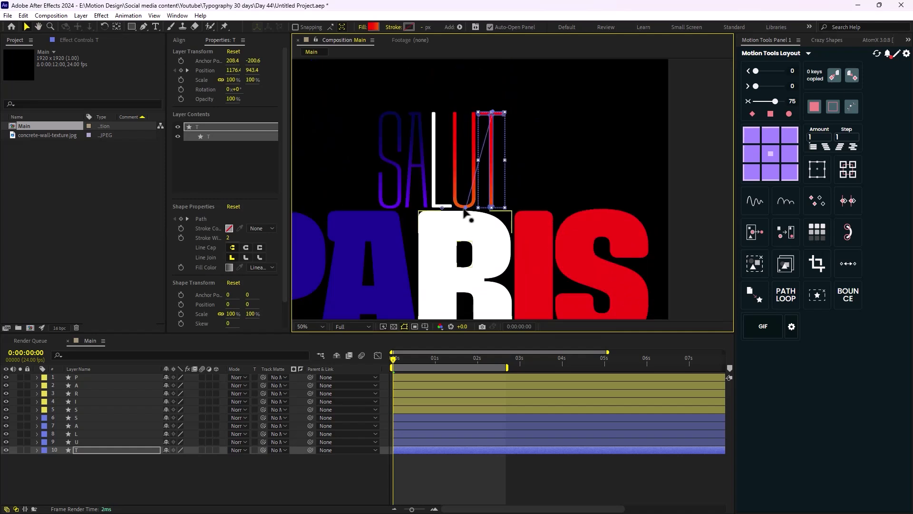
pyautogui.moveTo(464, 210); pyautogui.dragTo(491, 209)
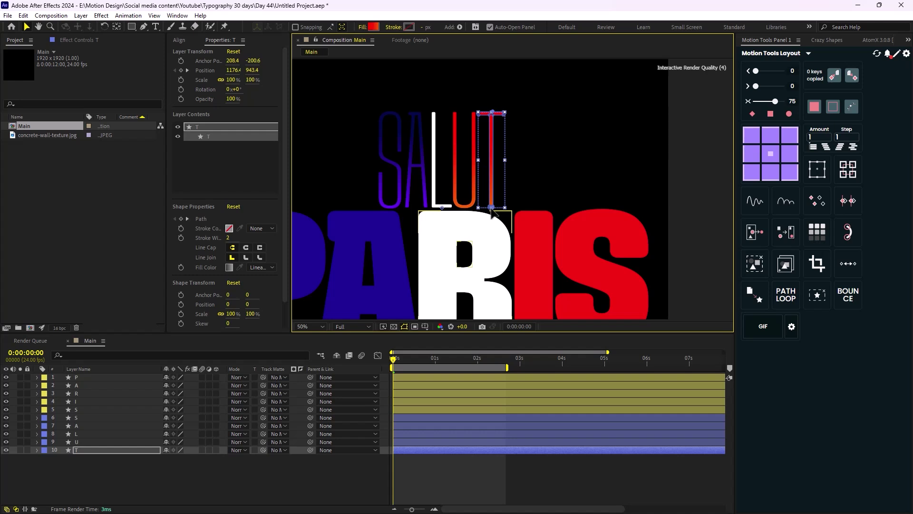
pyautogui.scroll(-2, 433, 162)
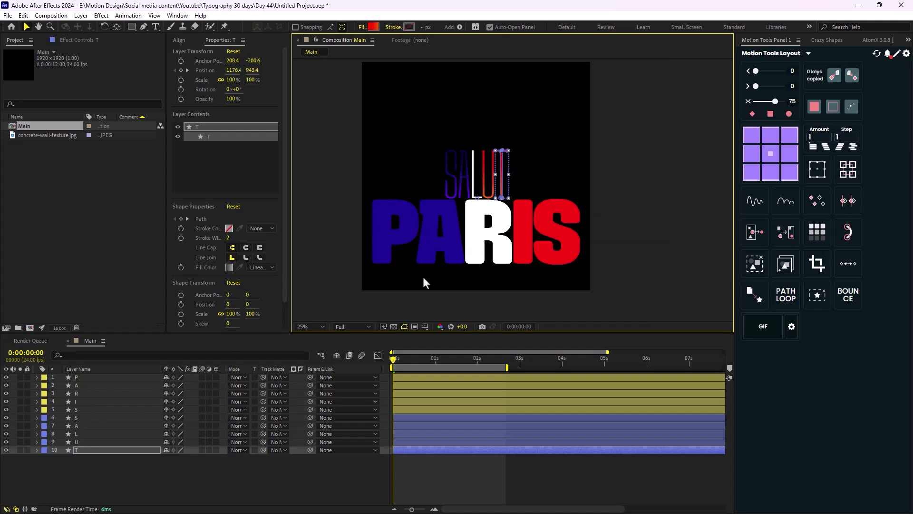
# Step: Expand the P layer of PARIS, collapse its Contents group and select the layer
pyautogui.click(36, 377)
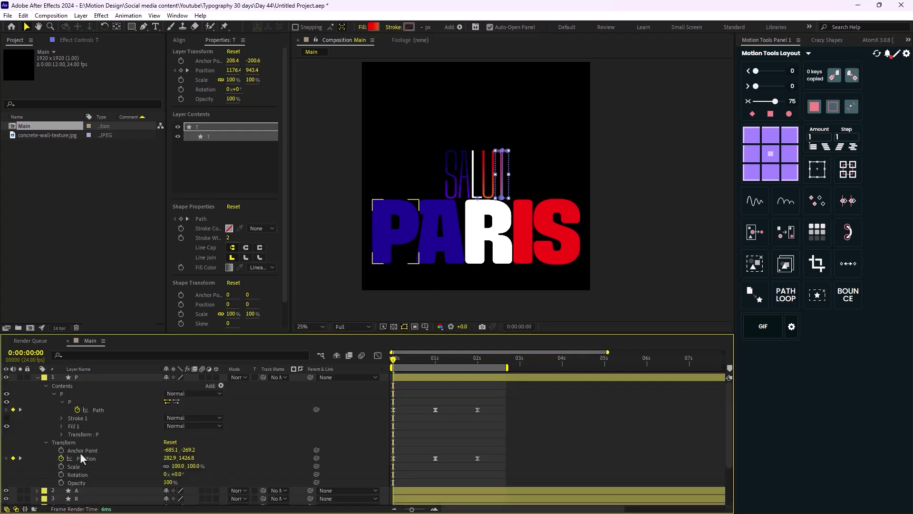
pyautogui.click(52, 394)
pyautogui.click(51, 393)
pyautogui.click(50, 444)
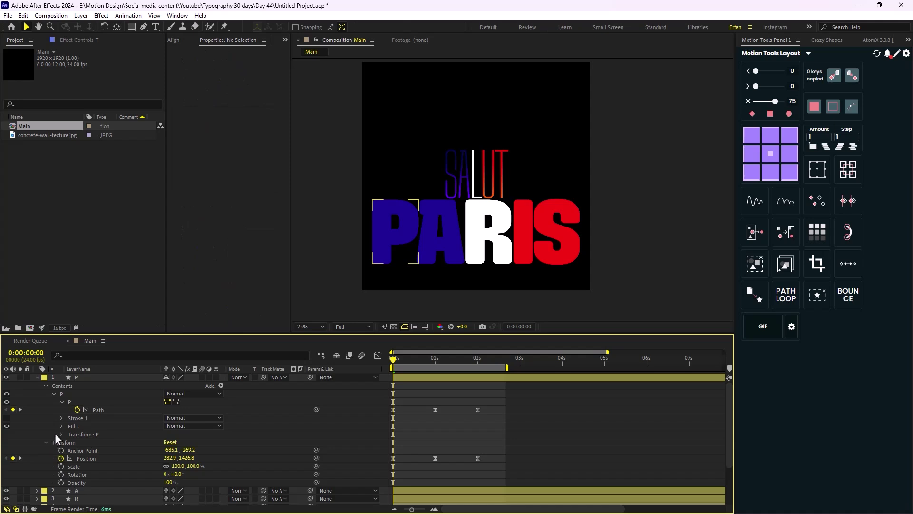
pyautogui.click(45, 385)
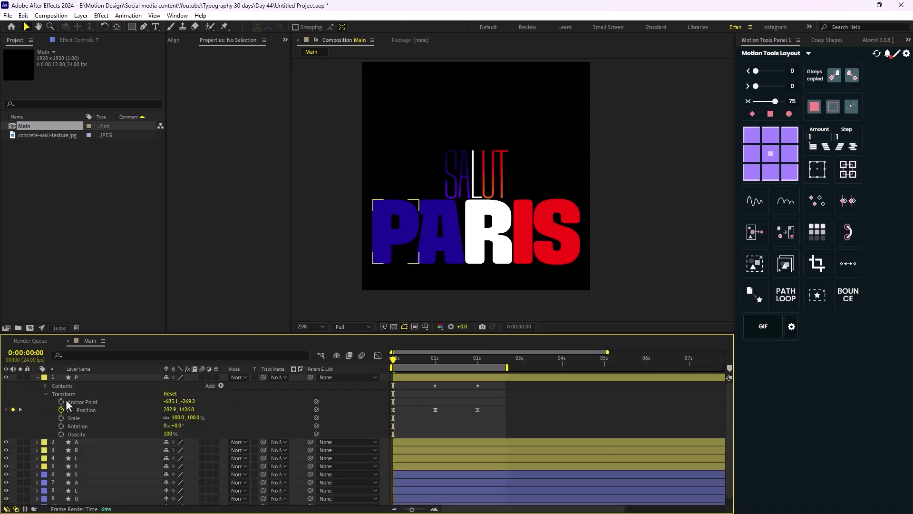
pyautogui.click(75, 378)
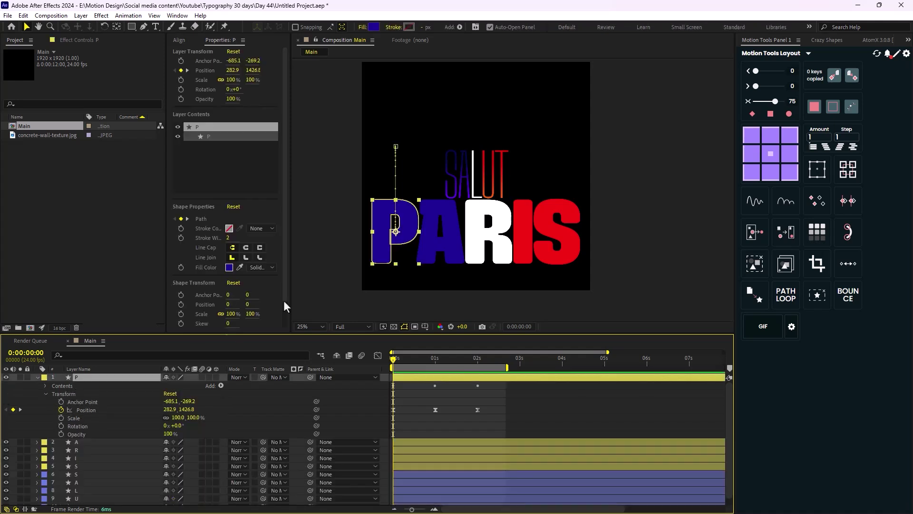
# Step: Copy the gradient fill from the contents of the S layer in SALUT
pyautogui.click(449, 174)
pyautogui.scroll(-1, 90, 446)
pyautogui.click(37, 466)
pyautogui.scroll(-4, 83, 483)
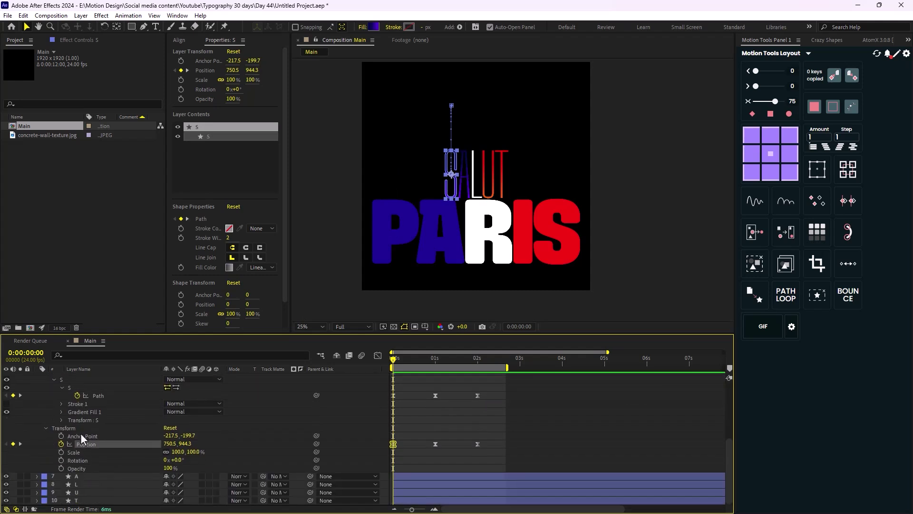
pyautogui.scroll(1, 82, 447)
pyautogui.click(92, 438)
pyautogui.scroll(4, 89, 449)
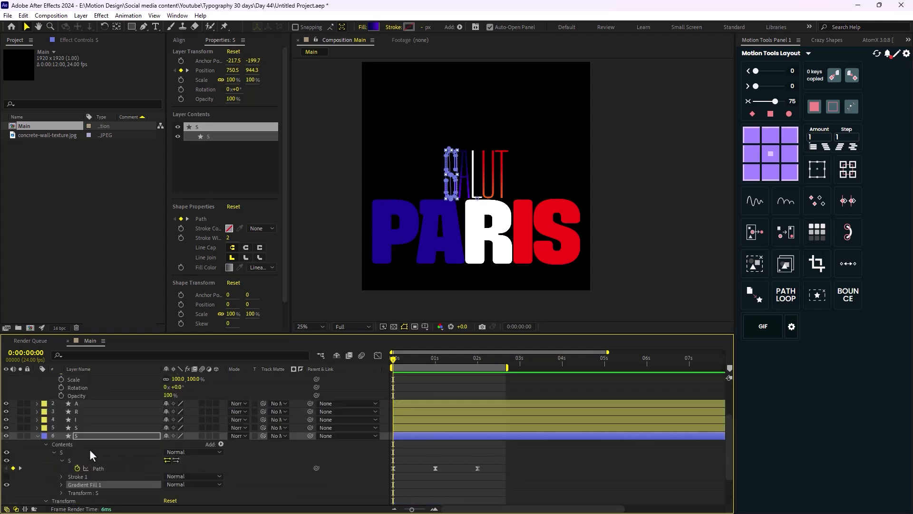
# Step: Paste the copied gradient fill into the P shape group of the P layer in PARIS
pyautogui.click(45, 387)
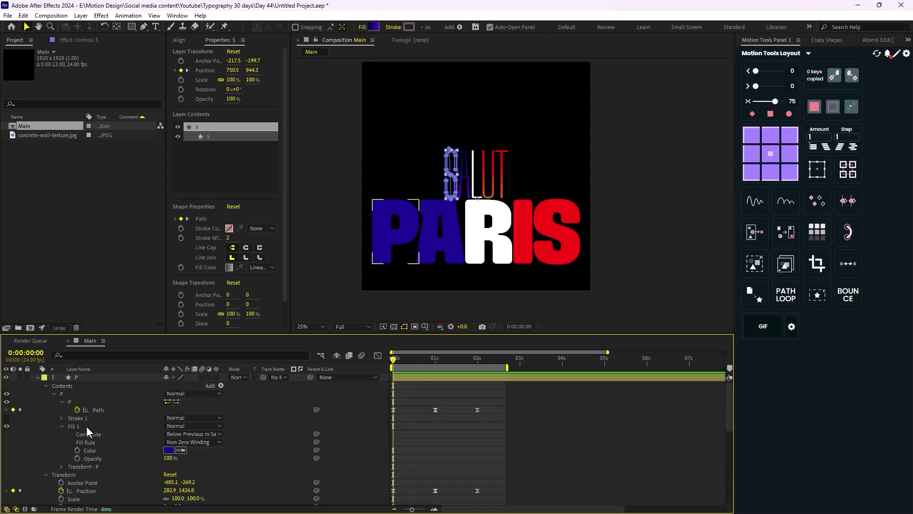
pyautogui.click(61, 395)
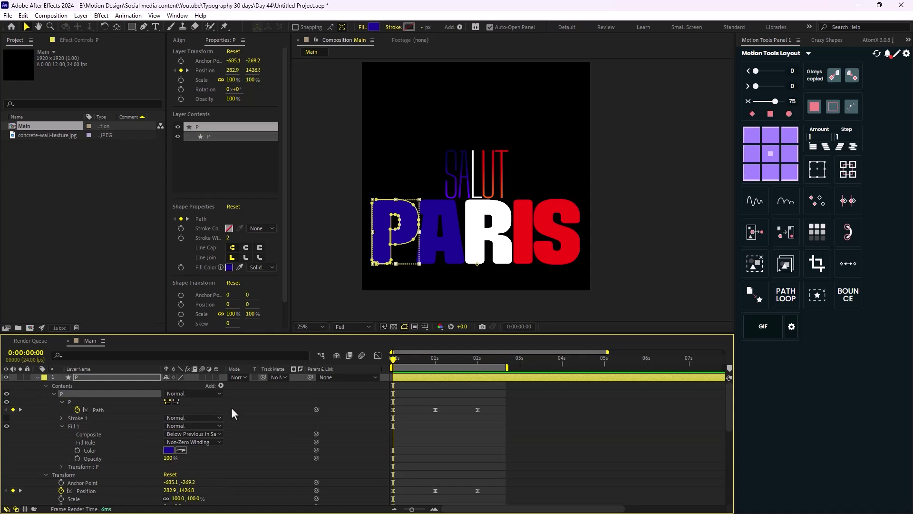
pyautogui.hotkey('ctrl', 'v')
# Step: Run the P's gradient from its top centre to its base and hide the solid Fill 1
pyautogui.moveTo(449, 214); pyautogui.dragTo(395, 203)
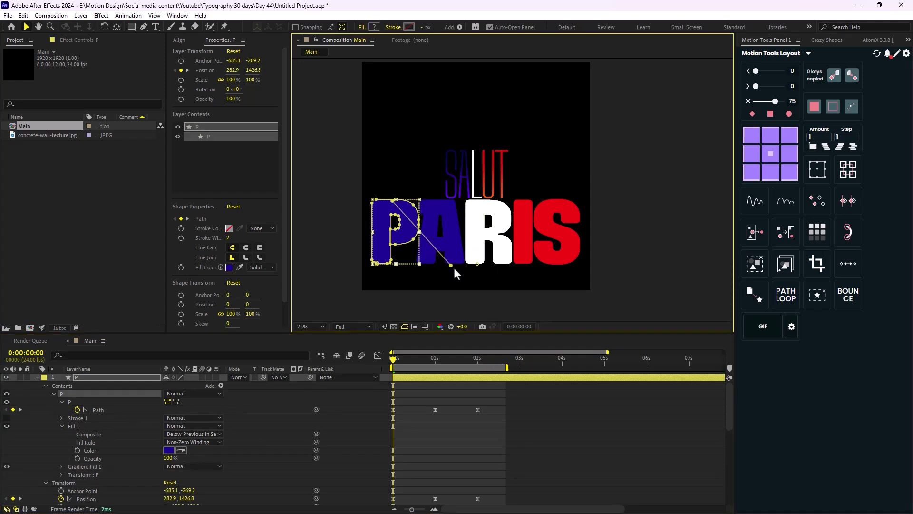
pyautogui.moveTo(451, 265); pyautogui.dragTo(394, 264)
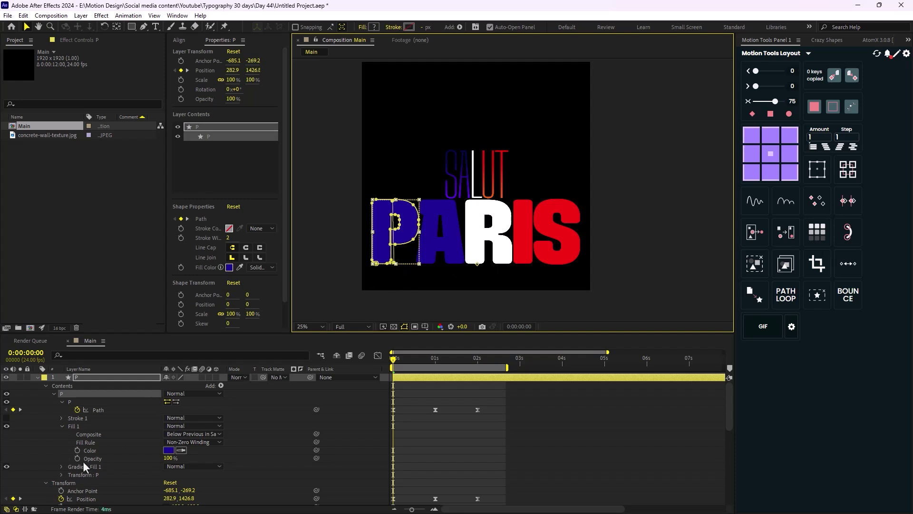
pyautogui.click(61, 426)
pyautogui.click(7, 426)
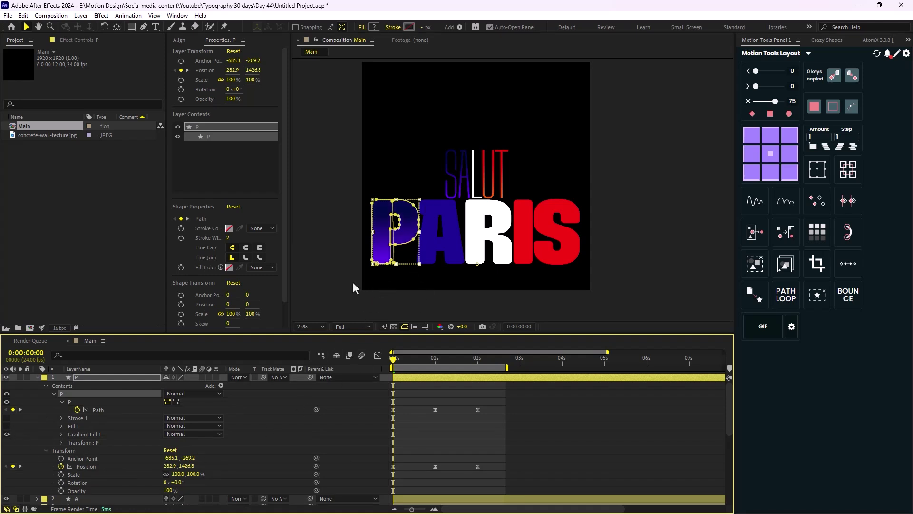
# Step: Paste the gradient fill into the A shape group of PARIS and hide its solid Fill 1
pyautogui.scroll(-3, 95, 461)
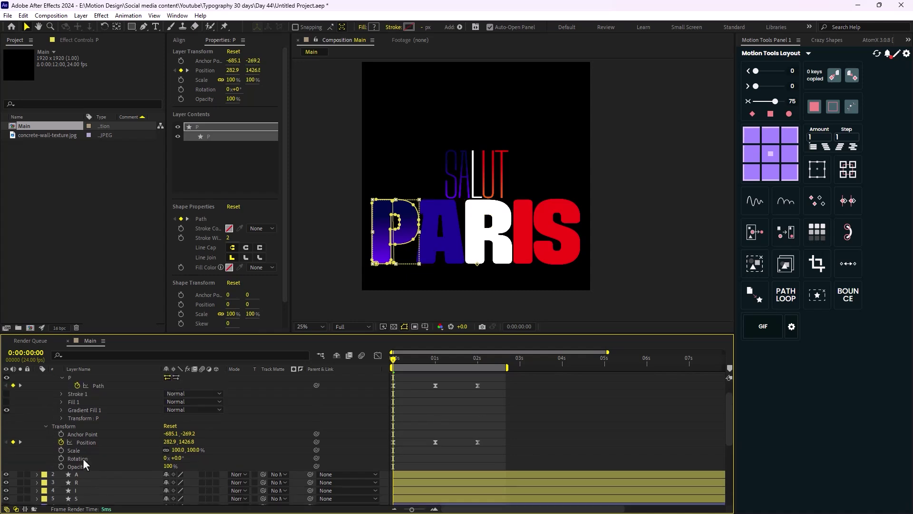
pyautogui.click(32, 452)
pyautogui.click(36, 450)
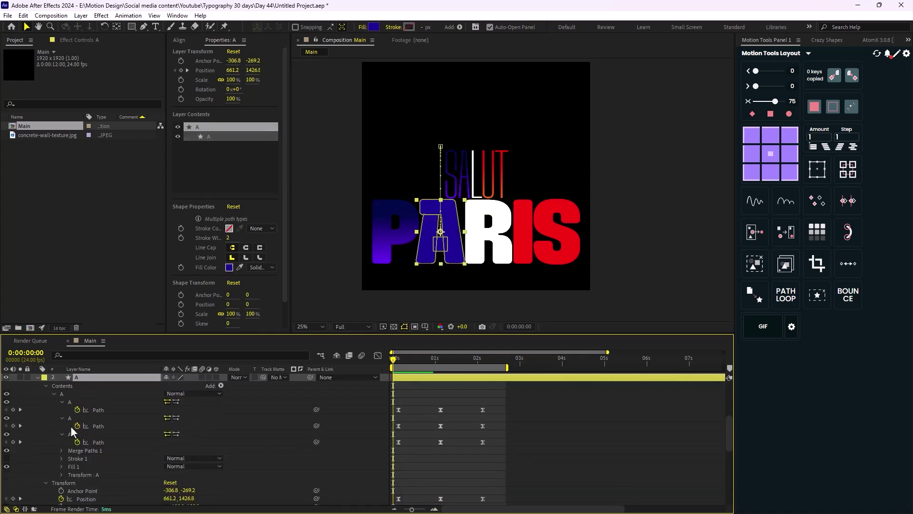
pyautogui.click(61, 394)
pyautogui.hotkey('ctrl', 'v')
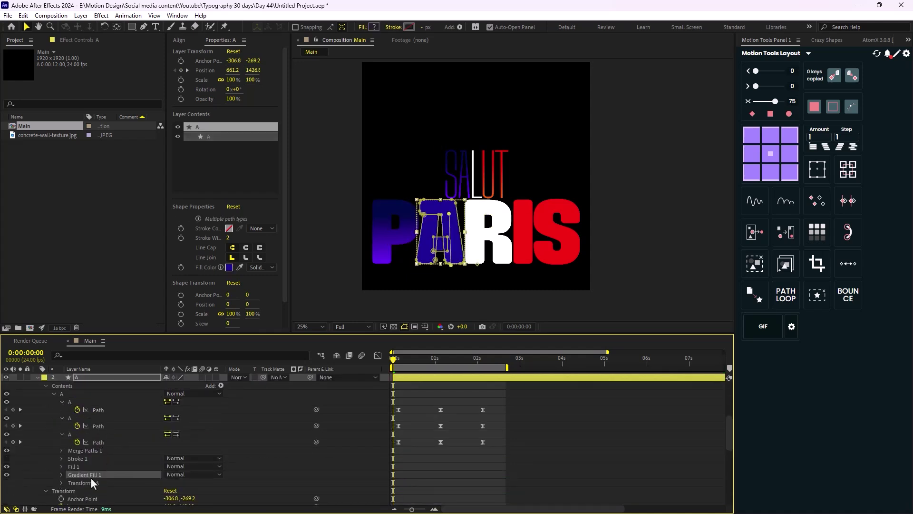
pyautogui.click(6, 466)
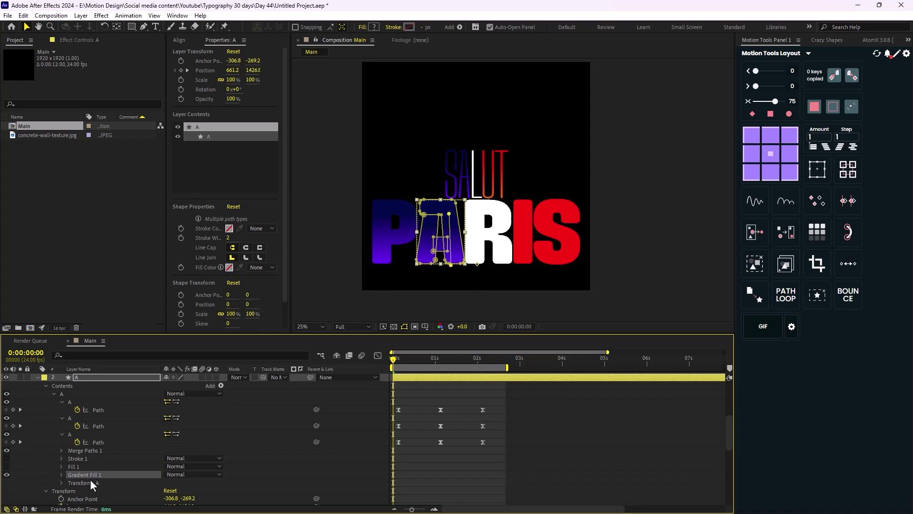
# Step: Align the gradient of the A in PARIS vertically from the letter's top centre to its bottom centre
pyautogui.scroll(2, 435, 267)
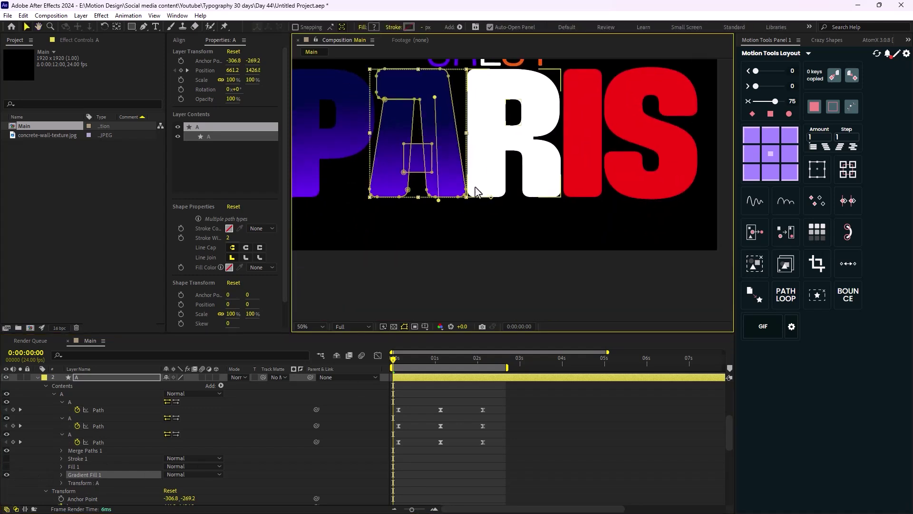
pyautogui.moveTo(438, 200); pyautogui.dragTo(431, 202)
pyautogui.moveTo(412, 123); pyautogui.dragTo(429, 231)
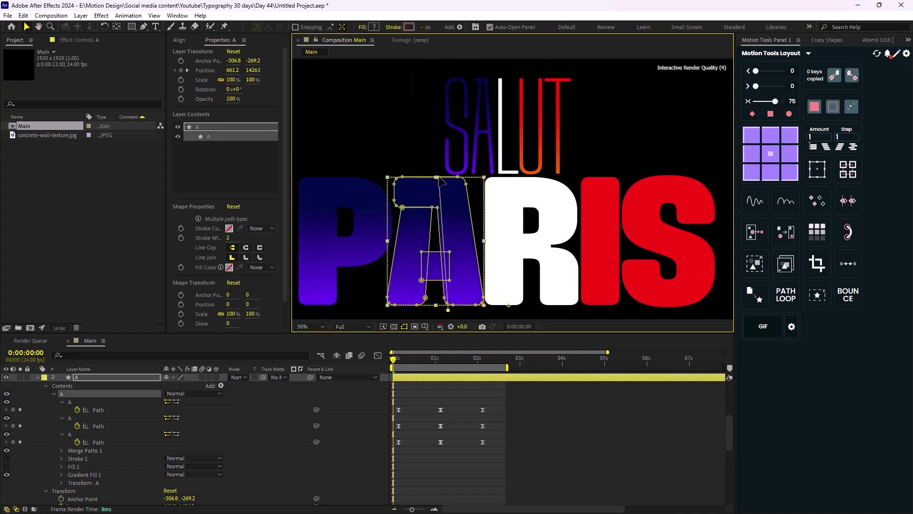
pyautogui.scroll(-3, 399, 204)
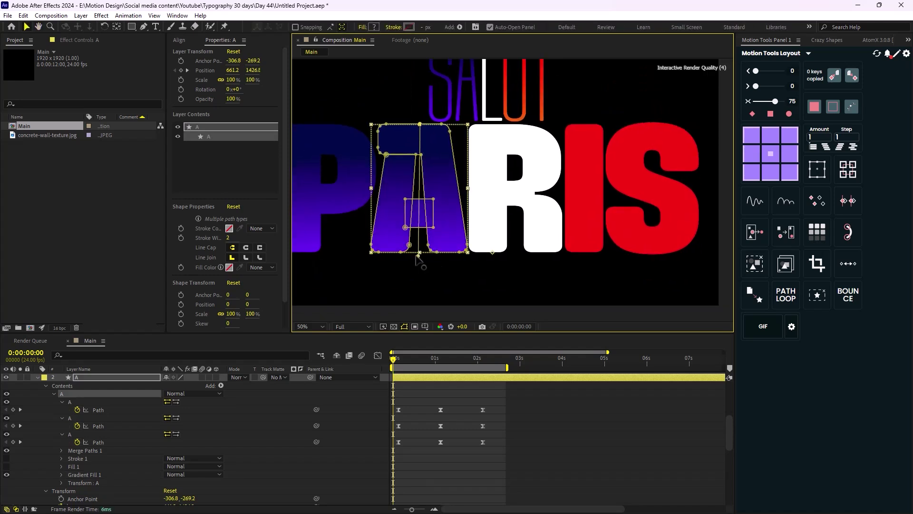
# Step: Change the fill type of the I in PARIS from solid color to Linear Gradient
pyautogui.hscroll(5, 445, 250)
pyautogui.scroll(2, 428, 216)
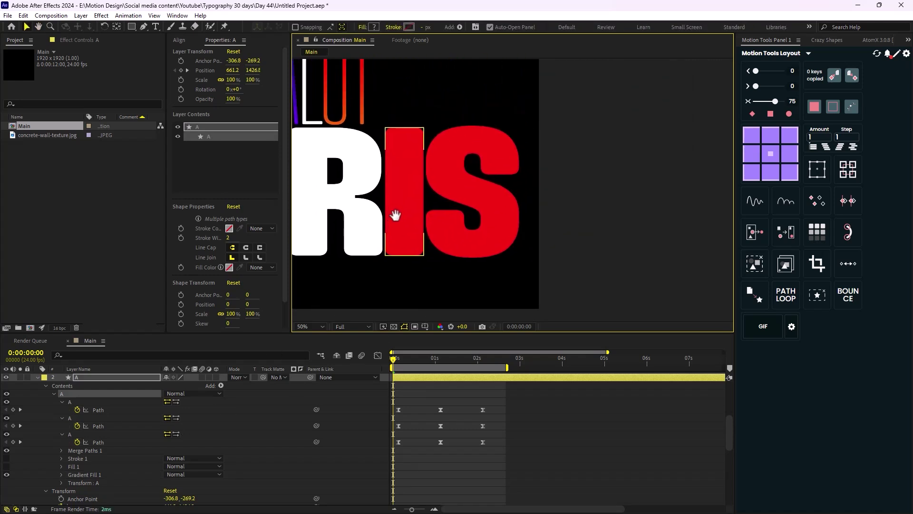
pyautogui.click(399, 202)
pyautogui.scroll(-1, 121, 458)
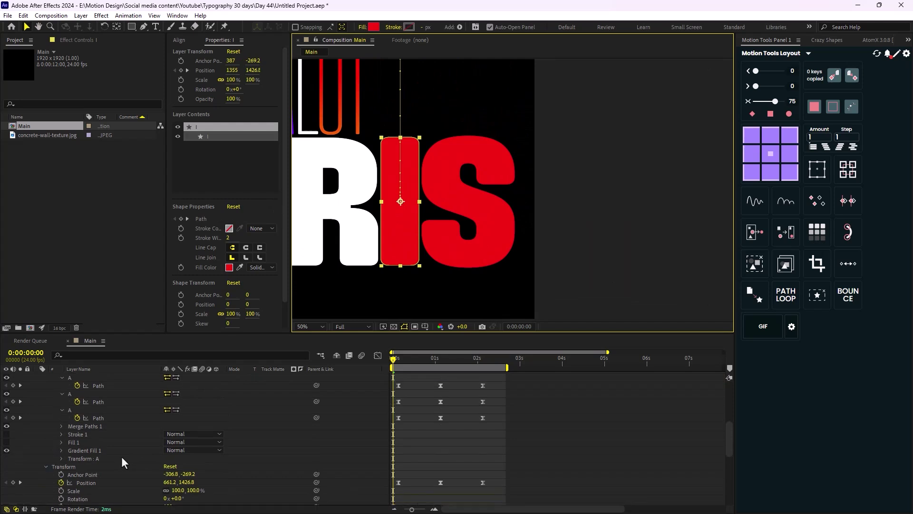
pyautogui.click(362, 27)
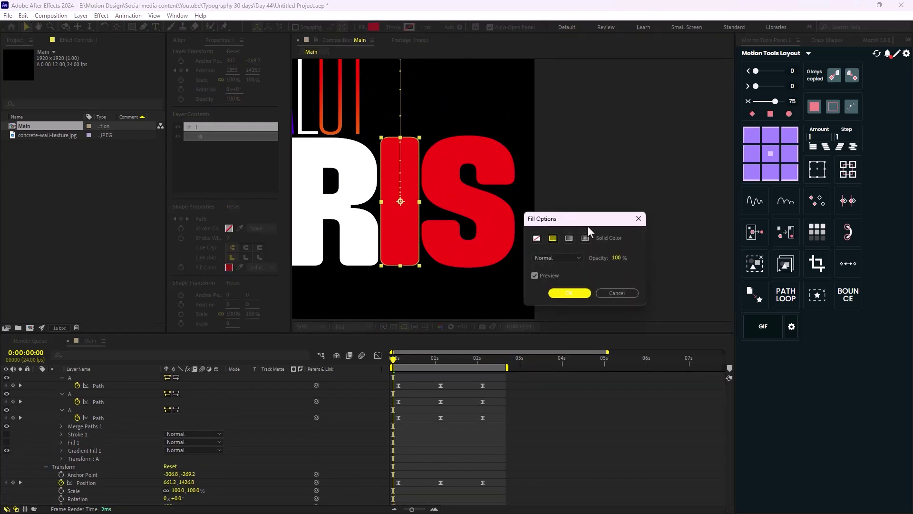
pyautogui.click(569, 238)
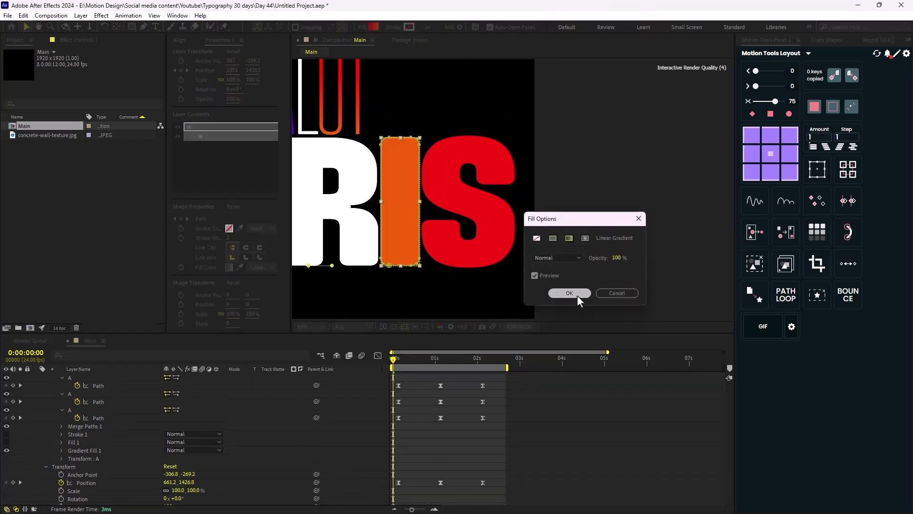
pyautogui.click(577, 294)
# Step: Position the I's gradient start point at the letter's top and its end point at the base
pyautogui.scroll(-2, 498, 236)
pyautogui.scroll(1, 495, 251)
pyautogui.moveTo(422, 227); pyautogui.dragTo(463, 162)
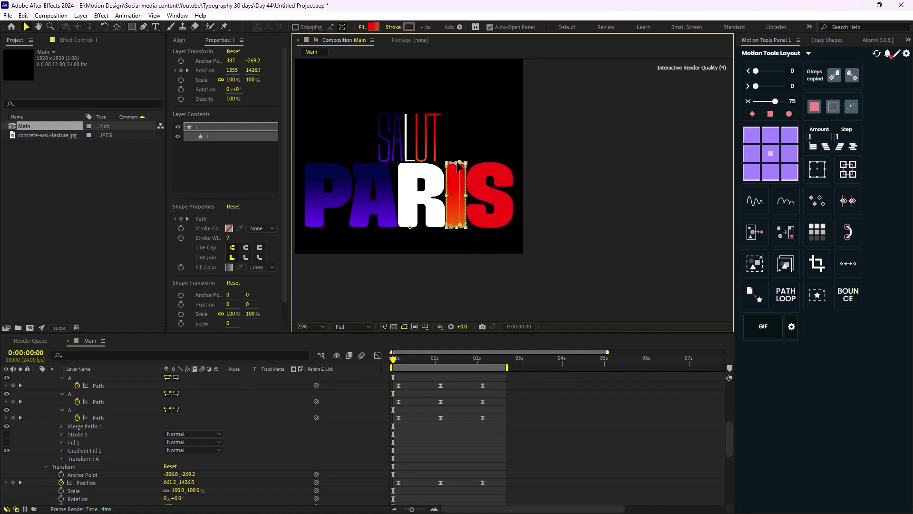
pyautogui.moveTo(461, 225); pyautogui.dragTo(458, 229)
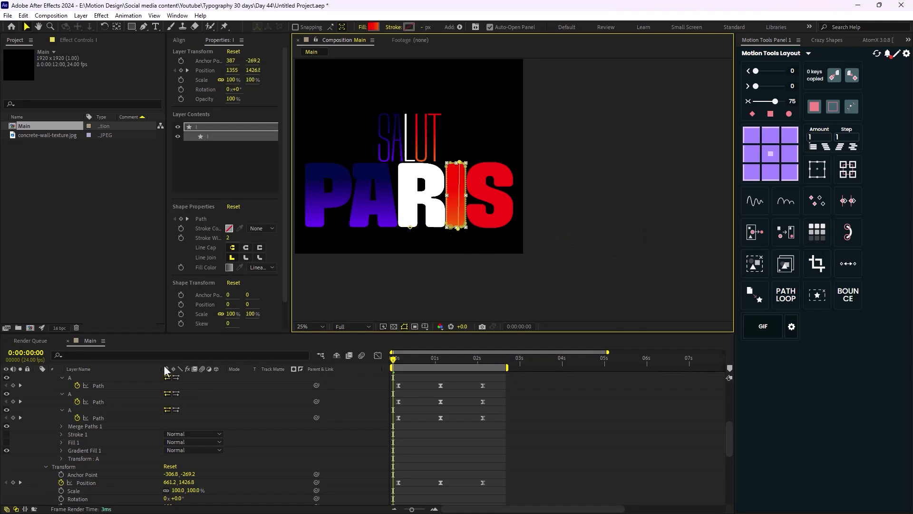
# Step: Change the fill type of the S in PARIS from solid color to Linear Gradient
pyautogui.scroll(-1, 96, 473)
pyautogui.click(492, 182)
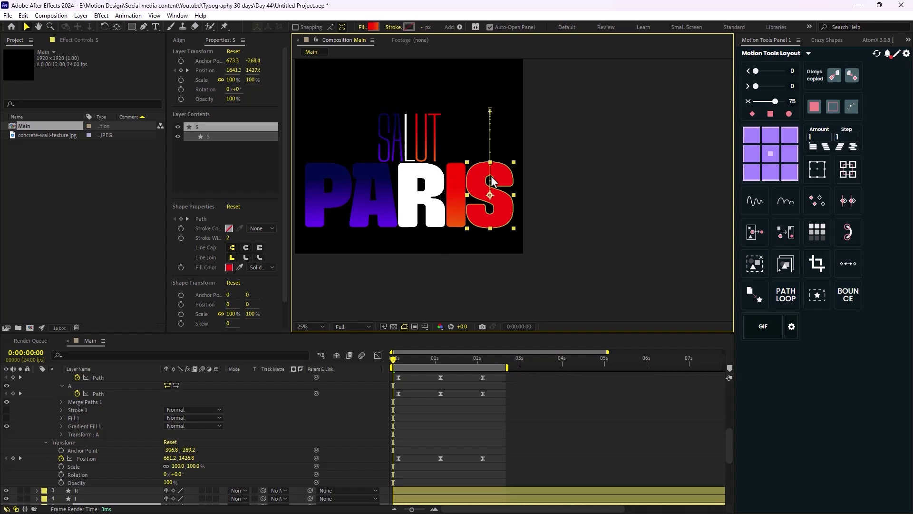
pyautogui.click(363, 27)
pyautogui.click(569, 238)
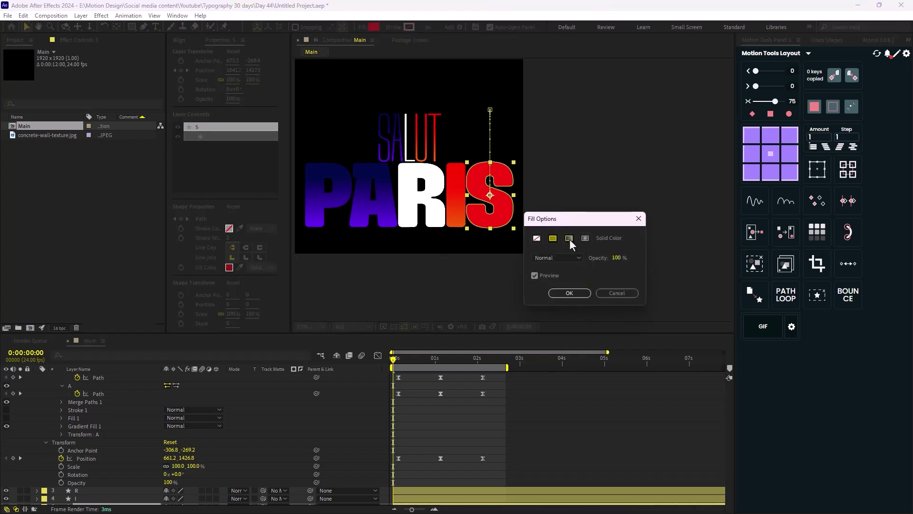
pyautogui.click(569, 293)
# Step: Position the gradient's start point at the top centre of the S in PARIS and its end point at the bottom centre
pyautogui.scroll(2, 490, 237)
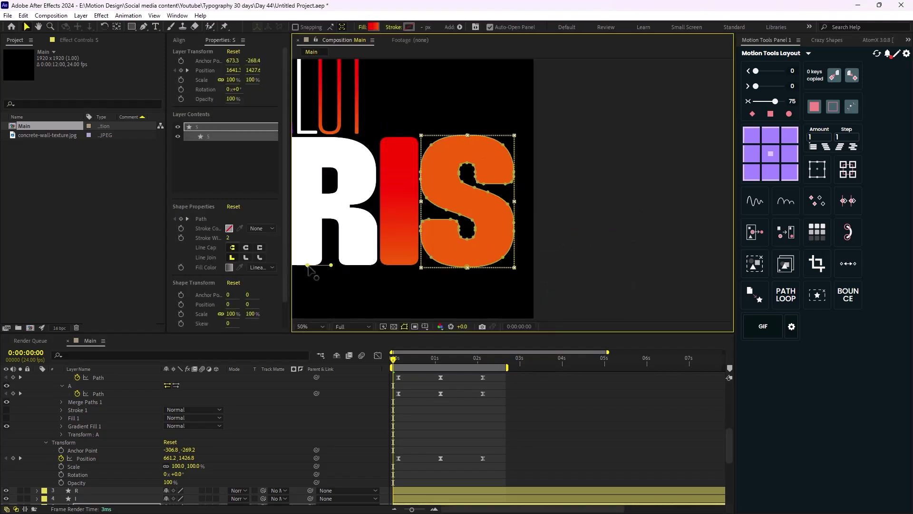
pyautogui.moveTo(331, 265); pyautogui.dragTo(468, 136)
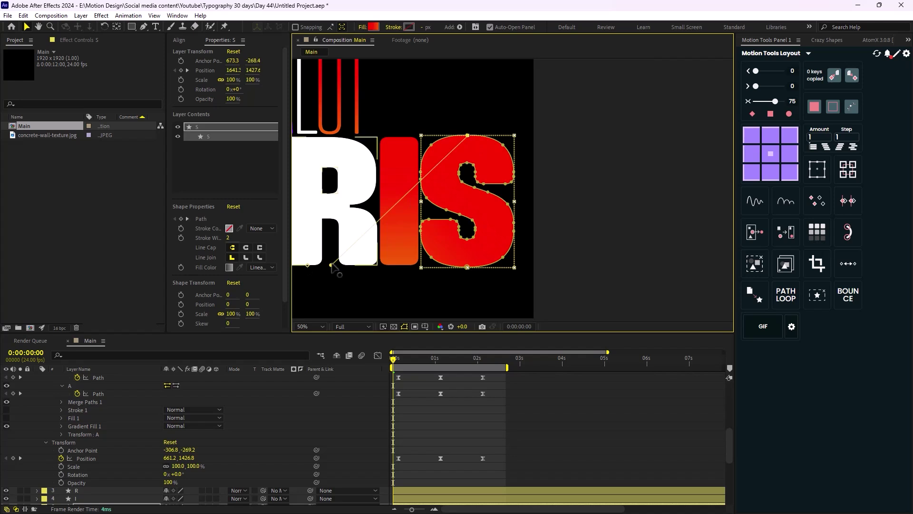
pyautogui.moveTo(331, 265); pyautogui.dragTo(467, 268)
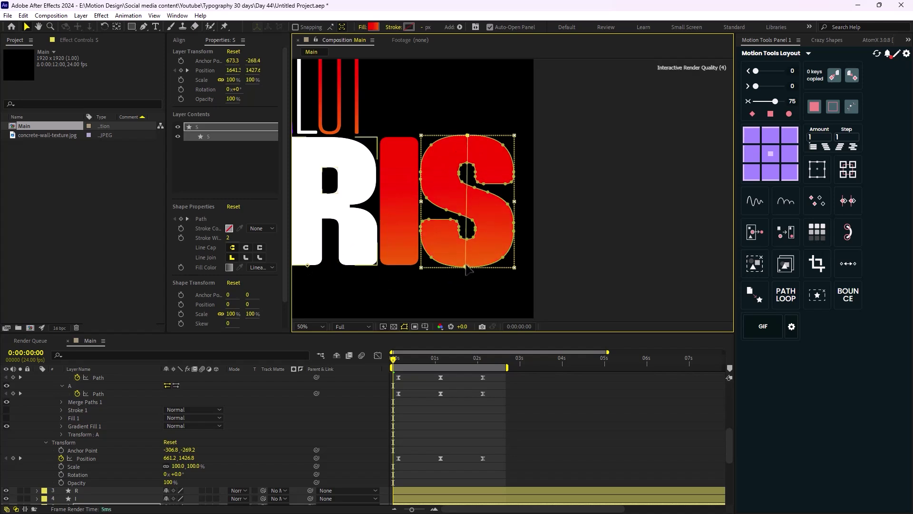
# Step: Collapse the properties of all letter layers and clear the layer selection
pyautogui.scroll(-3, 451, 219)
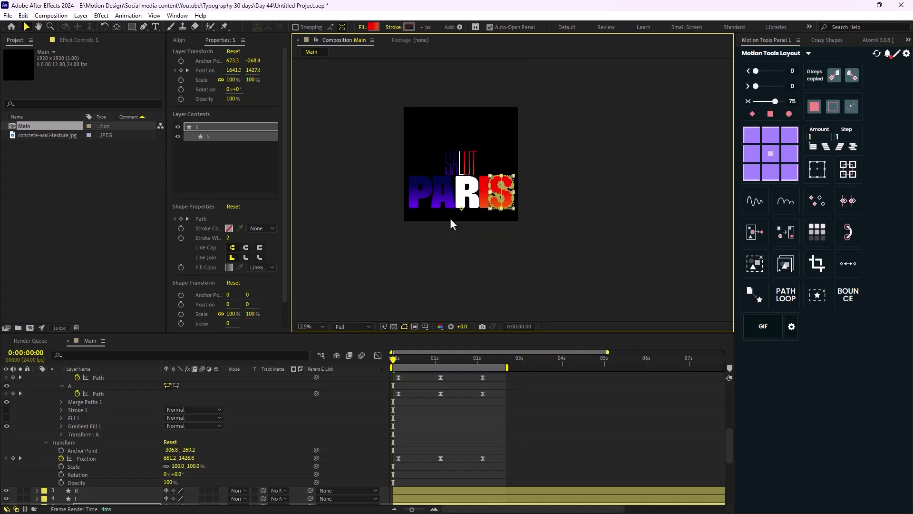
pyautogui.scroll(5, 107, 426)
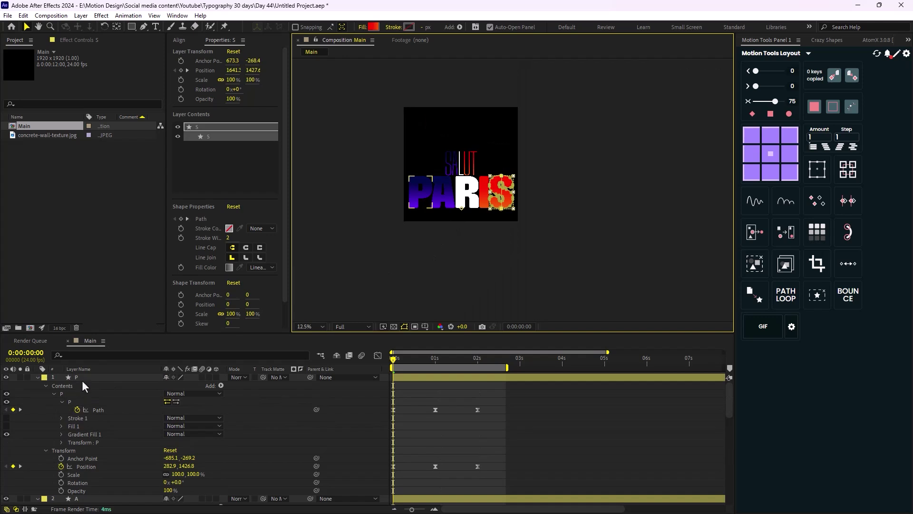
pyautogui.click(85, 376)
pyautogui.hotkey('ctrl', 'a')
pyautogui.press('u')
pyautogui.press('u')
pyautogui.click(122, 470)
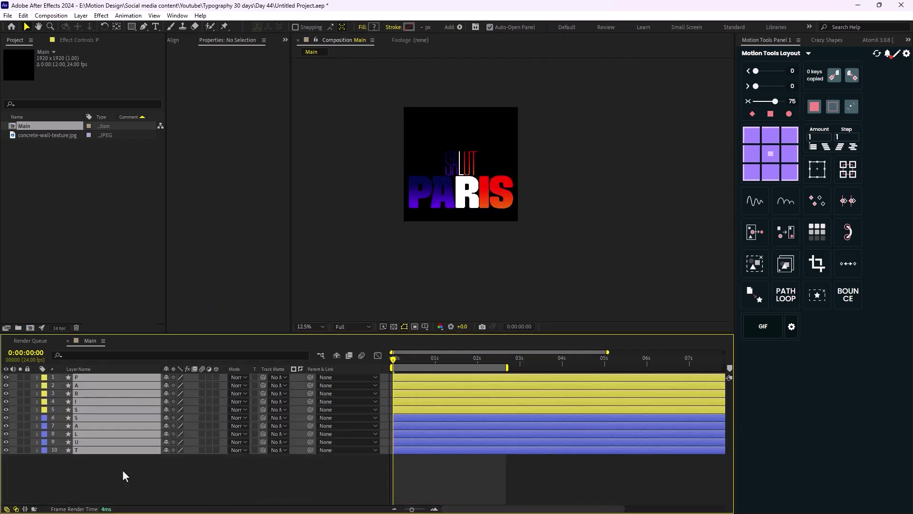
# Step: Add an Inner Shadow layer style to the P in PARIS
pyautogui.scroll(1, 430, 224)
pyautogui.moveTo(396, 137); pyautogui.dragTo(482, 120)
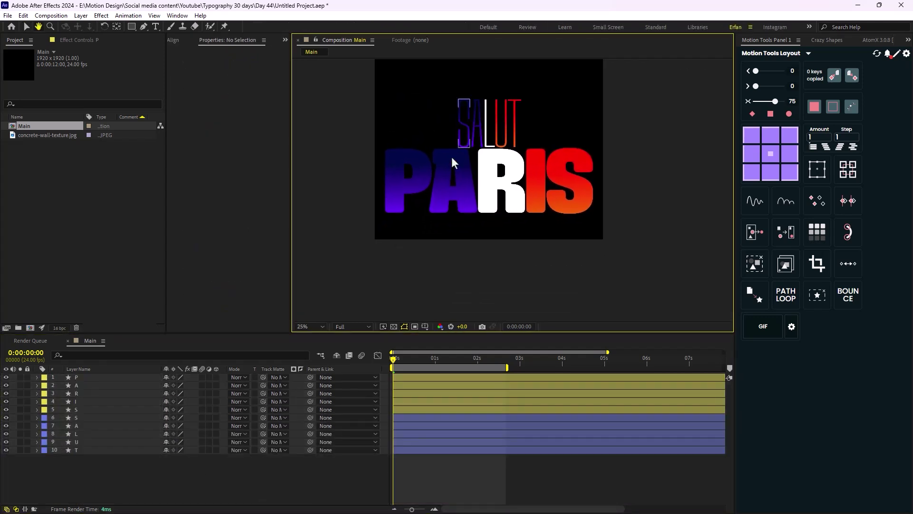
pyautogui.press('v')
pyautogui.click(83, 377)
pyautogui.scroll(1, 468, 187)
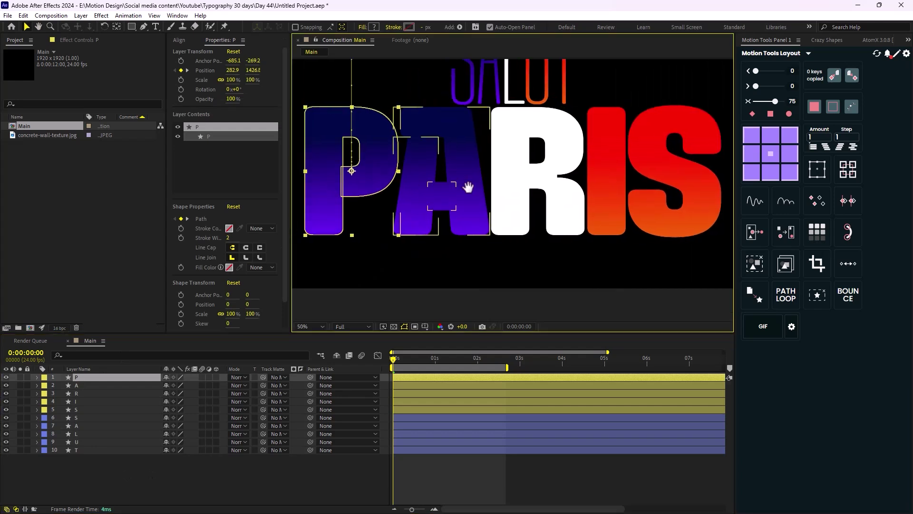
pyautogui.moveTo(469, 186); pyautogui.dragTo(638, 130)
pyautogui.rightClick(88, 376)
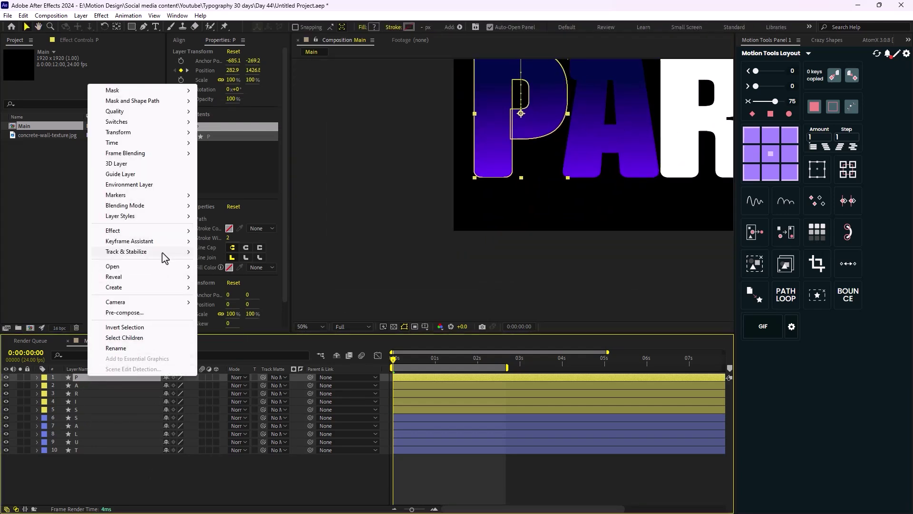
pyautogui.moveTo(166, 218)
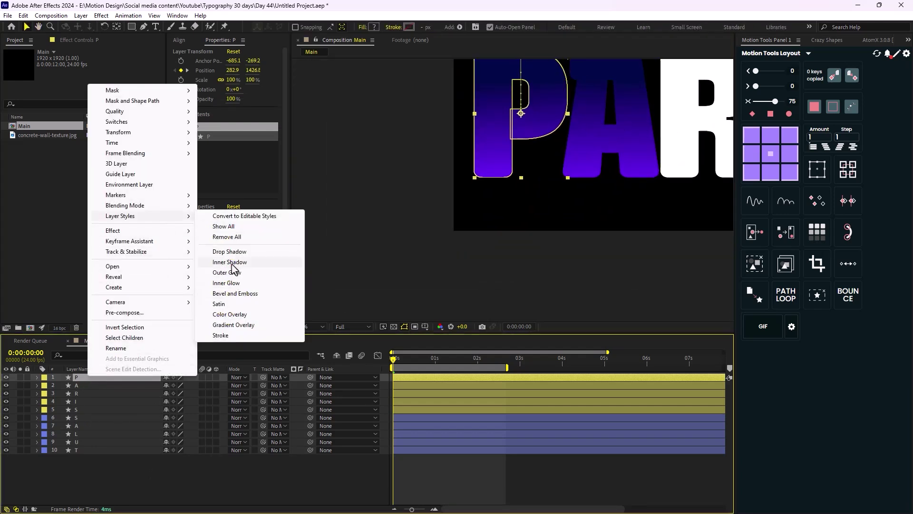
pyautogui.click(232, 262)
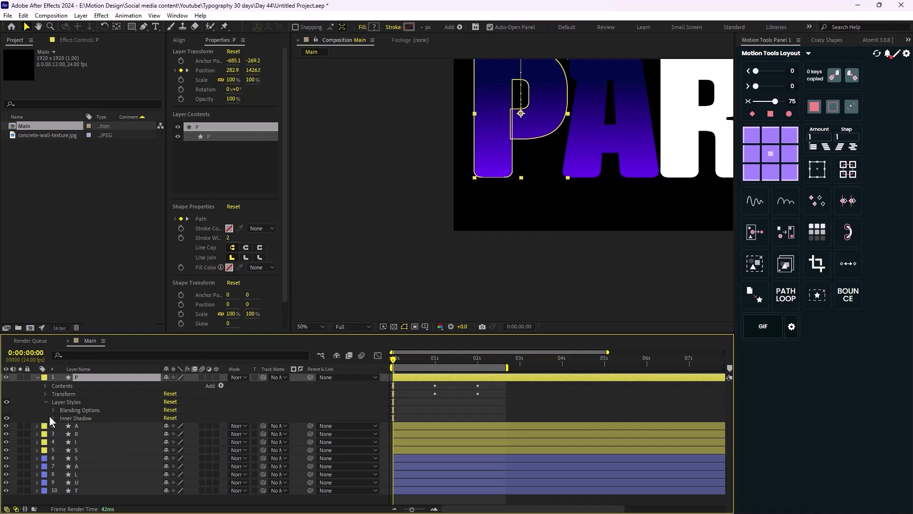
# Step: Set the P's inner shadow blend mode to Overlay and its opacity to 100%
pyautogui.click(53, 418)
pyautogui.scroll(-2, 157, 432)
pyautogui.scroll(1, 185, 415)
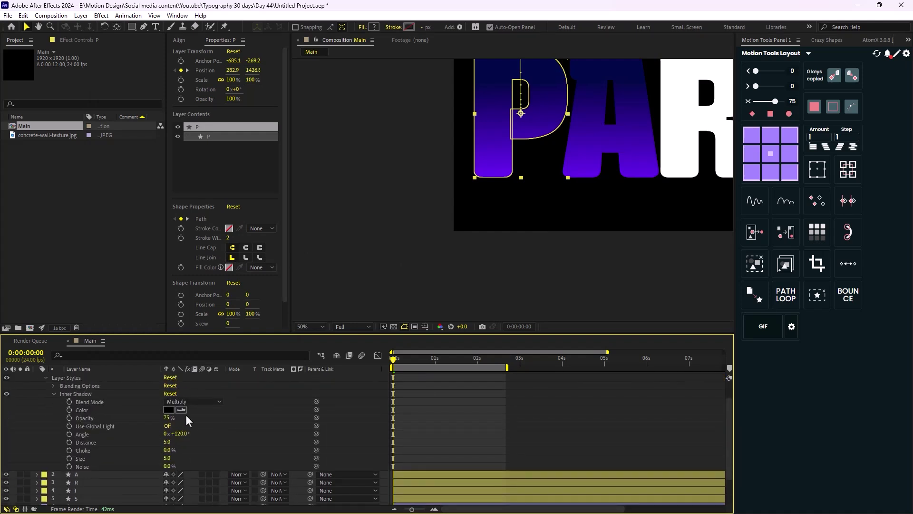
pyautogui.click(218, 401)
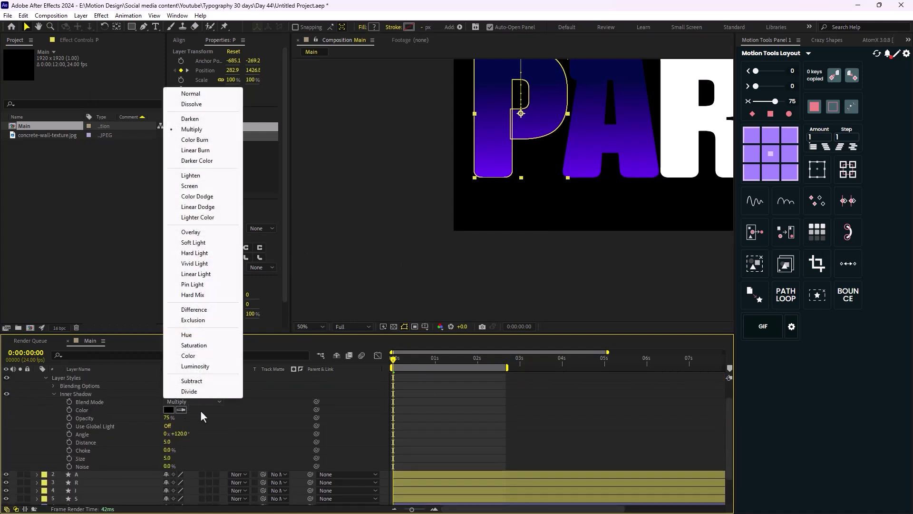
pyautogui.click(200, 232)
pyautogui.moveTo(168, 419); pyautogui.dragTo(233, 418)
pyautogui.moveTo(464, 166); pyautogui.dragTo(439, 254)
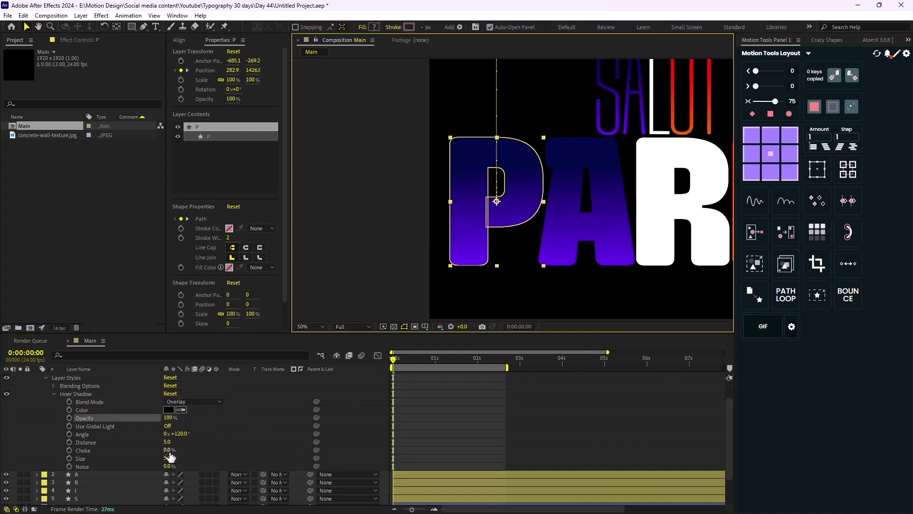
# Step: Set both the distance and the size of the P's inner shadow to 45
pyautogui.moveTo(167, 444); pyautogui.dragTo(189, 460)
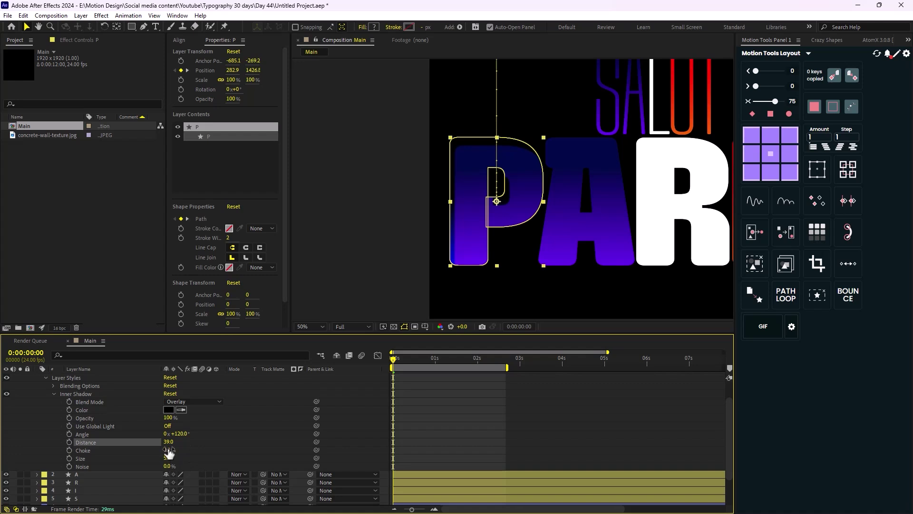
pyautogui.moveTo(167, 458); pyautogui.dragTo(177, 457)
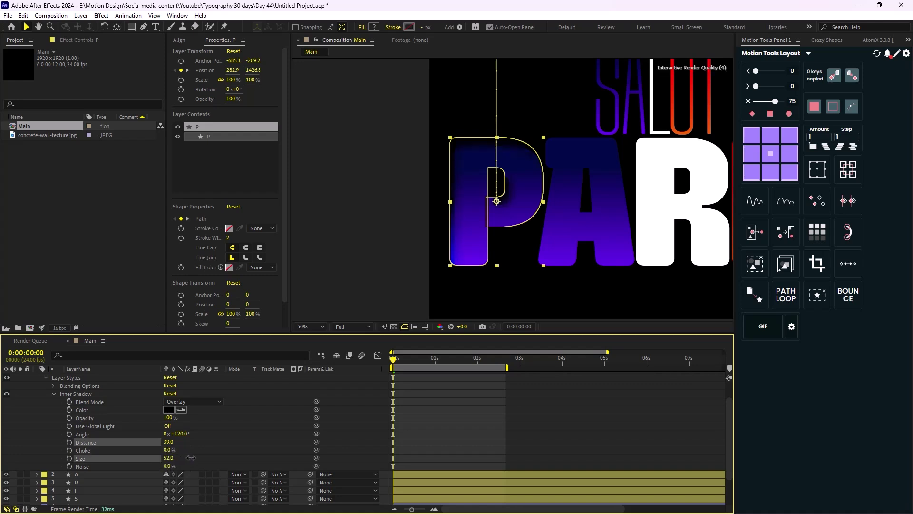
pyautogui.click(169, 458)
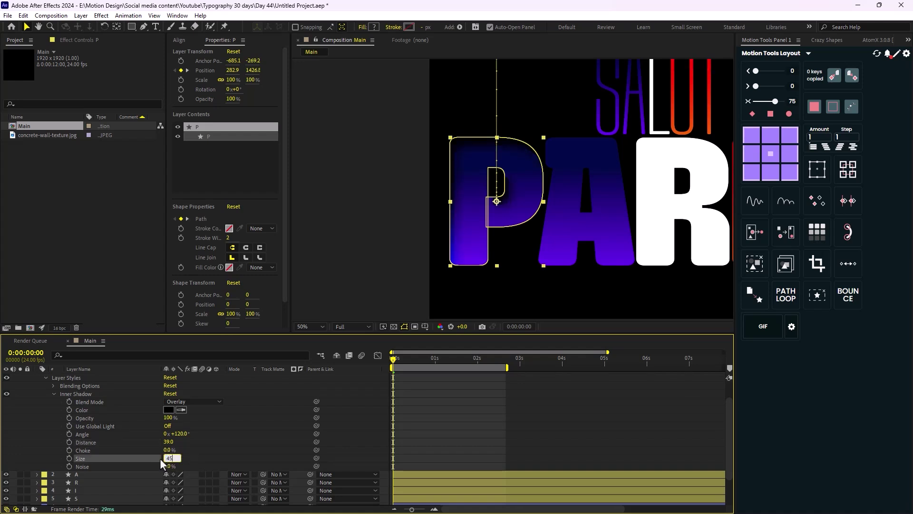
pyautogui.click(176, 442)
pyautogui.write('45')
pyautogui.press('Return')
pyautogui.scroll(2, 530, 209)
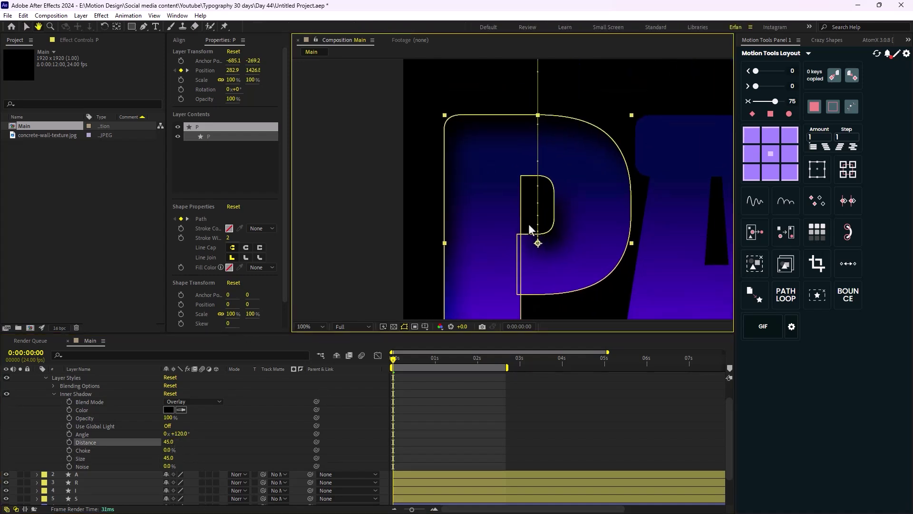
# Step: Change the P's inner shadow color to blue 1F23E5 and set its noise to 4%
pyautogui.click(168, 409)
pyautogui.click(540, 274)
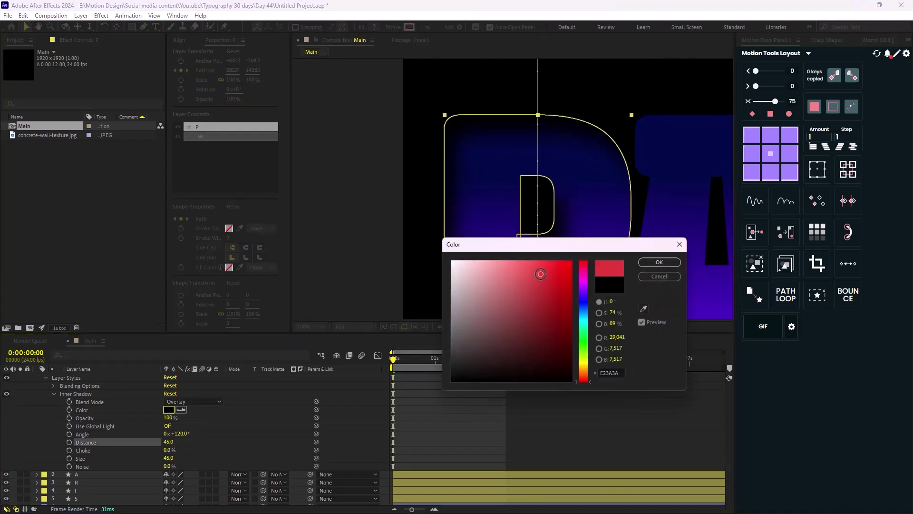
pyautogui.moveTo(541, 274)
pyautogui.mouseDown()
pyautogui.moveTo(463, 301)
pyautogui.moveTo(556, 272)
pyautogui.mouseUp()
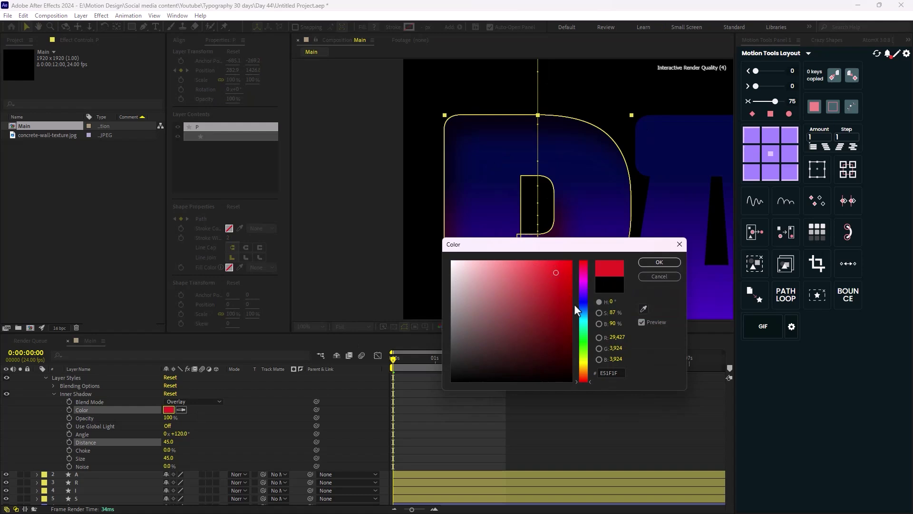
pyautogui.moveTo(584, 307); pyautogui.dragTo(582, 302)
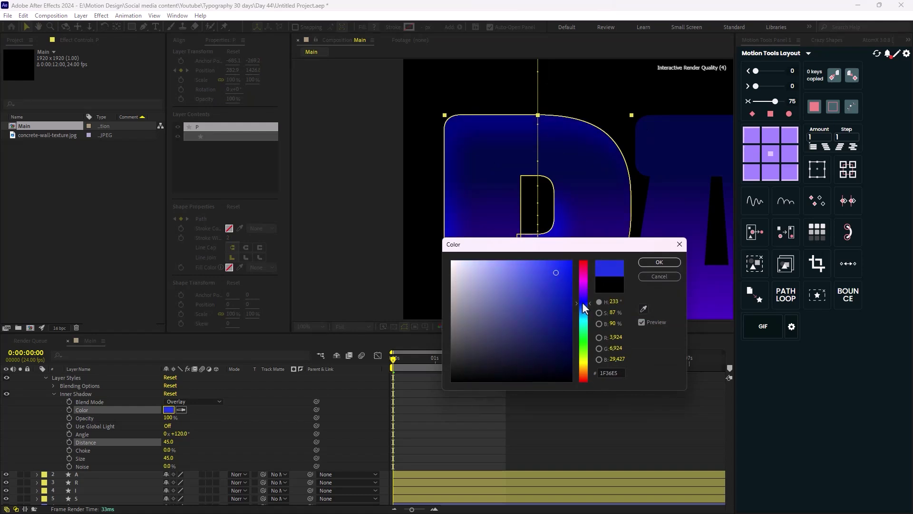
pyautogui.click(642, 263)
pyautogui.press(',')
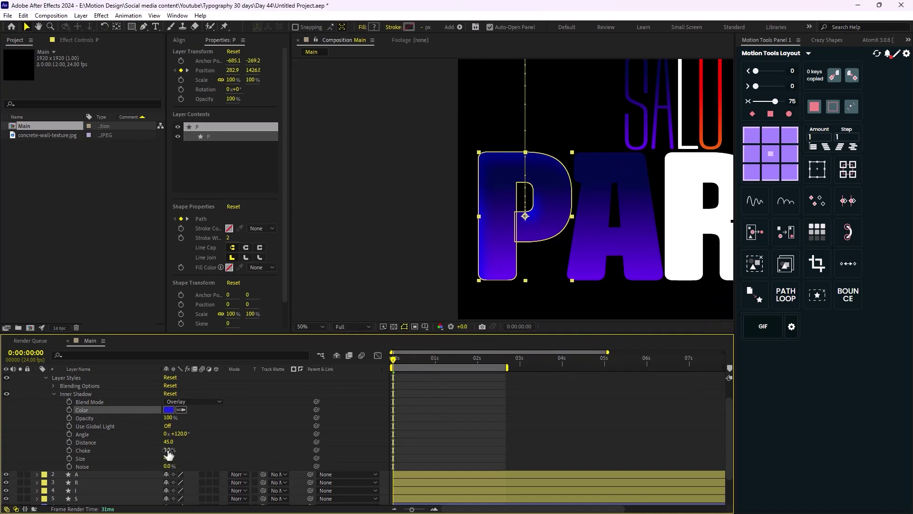
pyautogui.write('4')
pyautogui.press('Return')
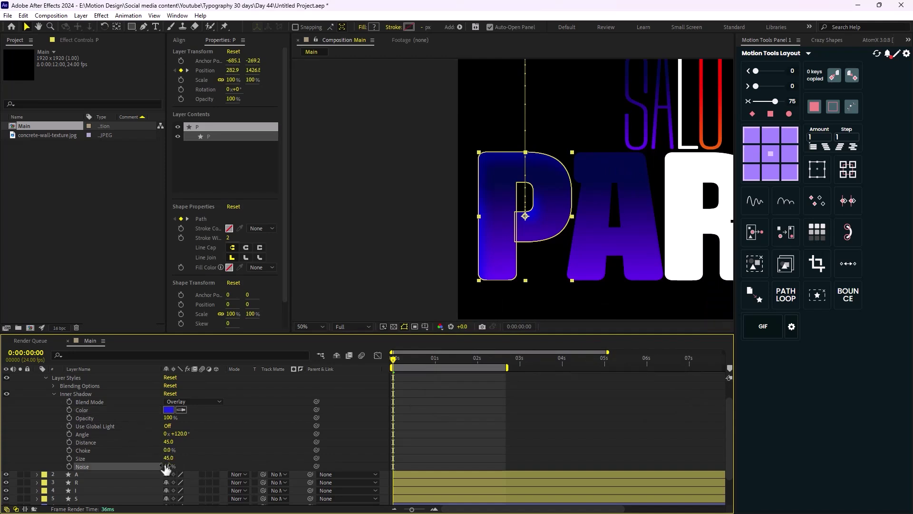
# Step: Copy the P's layer styles and paste them onto the A in PARIS
pyautogui.scroll(2, 113, 427)
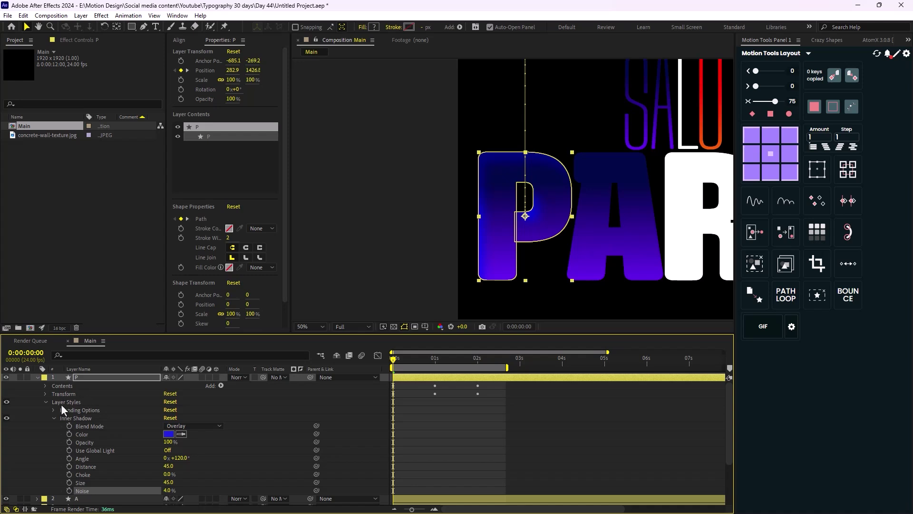
pyautogui.click(37, 377)
pyautogui.click(85, 386)
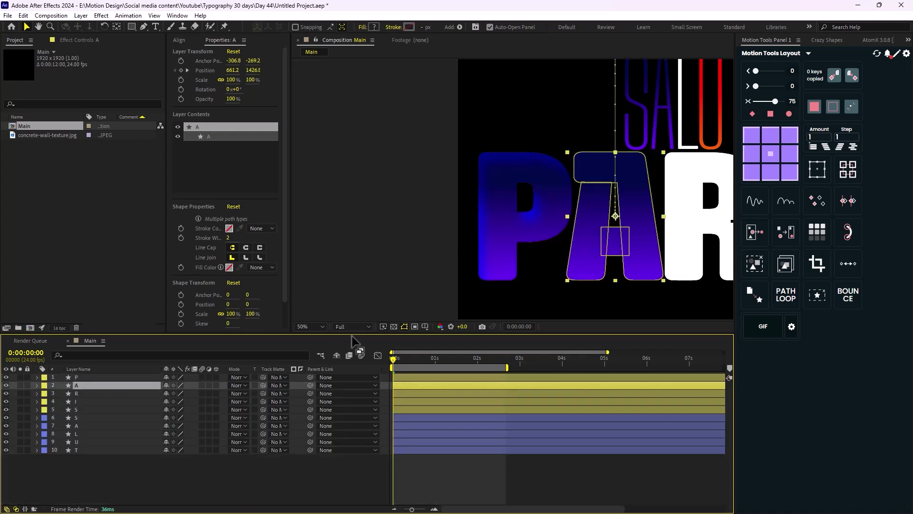
pyautogui.hotkey('ctrl', 'v')
pyautogui.moveTo(541, 256); pyautogui.dragTo(453, 273)
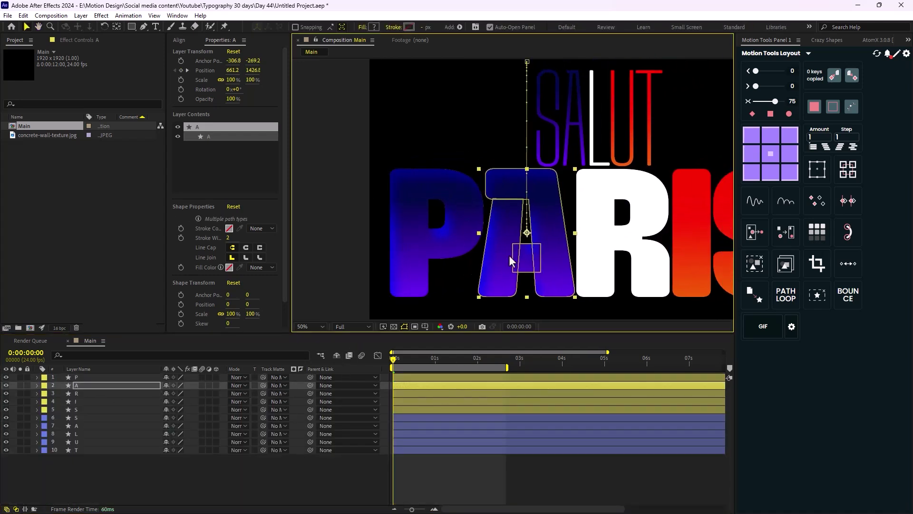
pyautogui.scroll(-1, 523, 249)
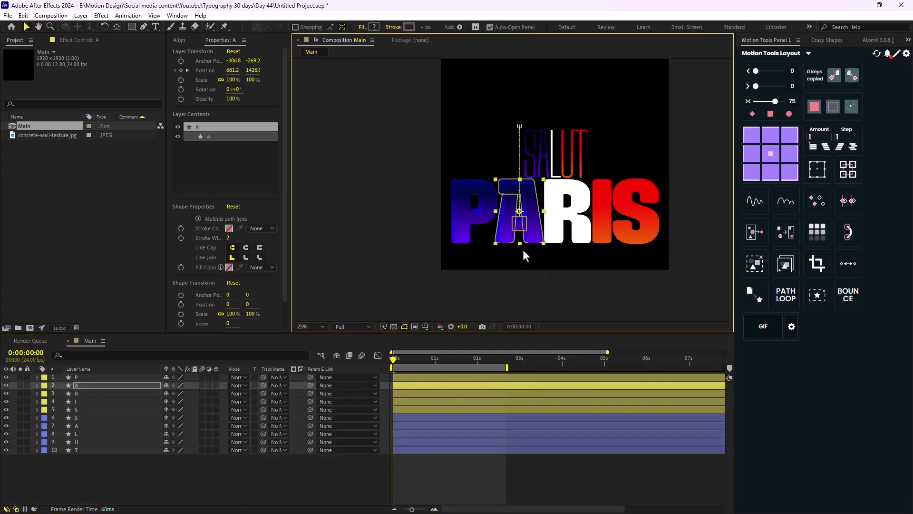
# Step: Paste the copied layer styles onto the I and S in PARIS and clear the selection
pyautogui.click(74, 402)
pyautogui.keyDown('ctrl'); pyautogui.click(79, 409); pyautogui.keyUp('ctrl')
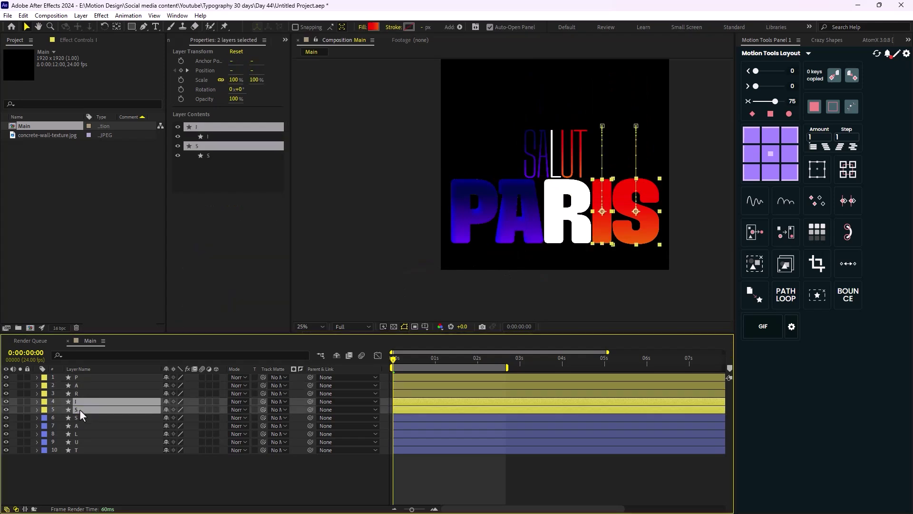
pyautogui.hotkey('ctrl', 'v')
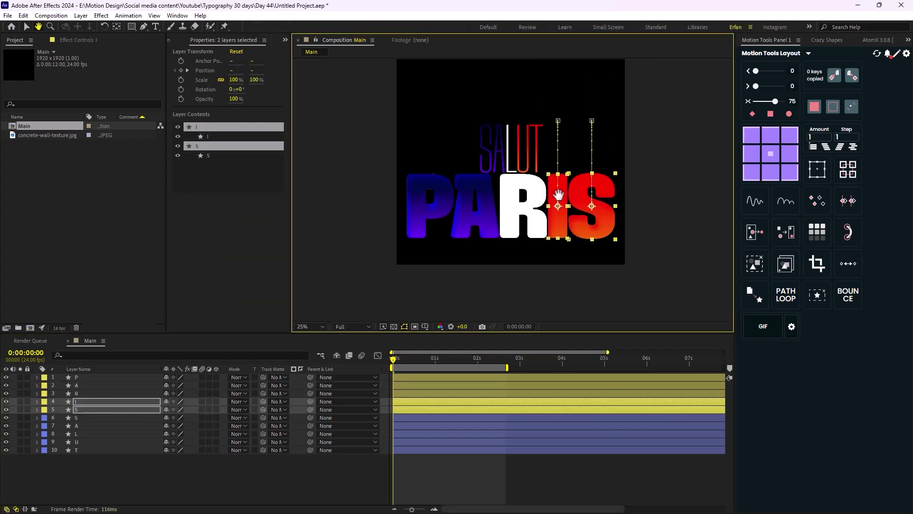
pyautogui.scroll(2, 567, 201)
pyautogui.click(84, 477)
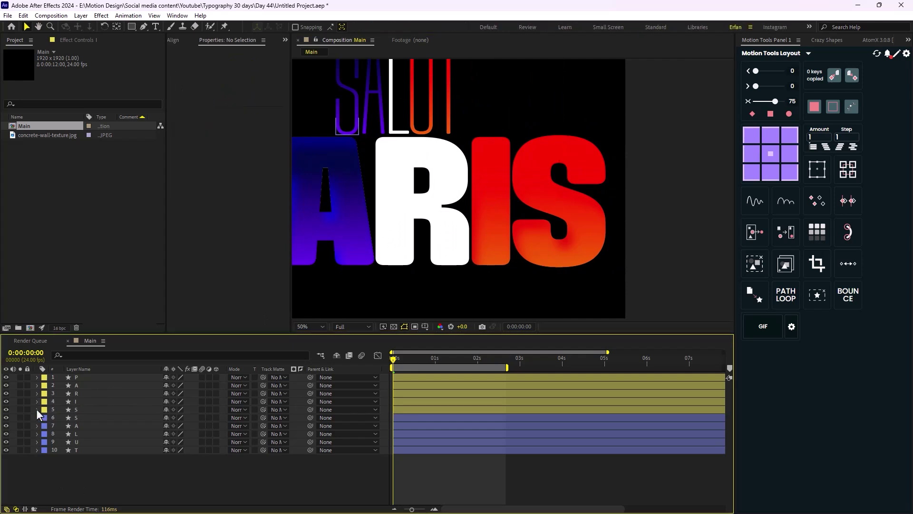
# Step: Change the I's inner shadow color to pinkish red F2044D
pyautogui.click(38, 402)
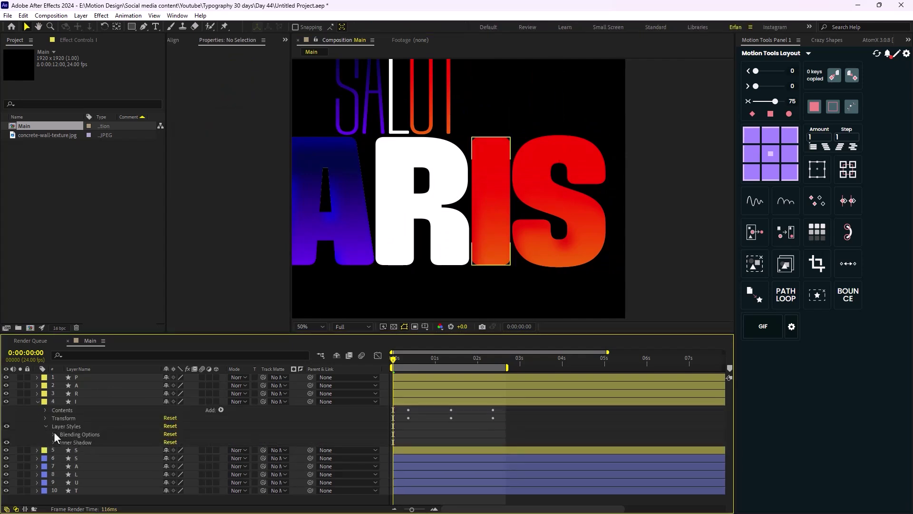
pyautogui.click(54, 442)
pyautogui.scroll(-2, 106, 442)
pyautogui.click(168, 420)
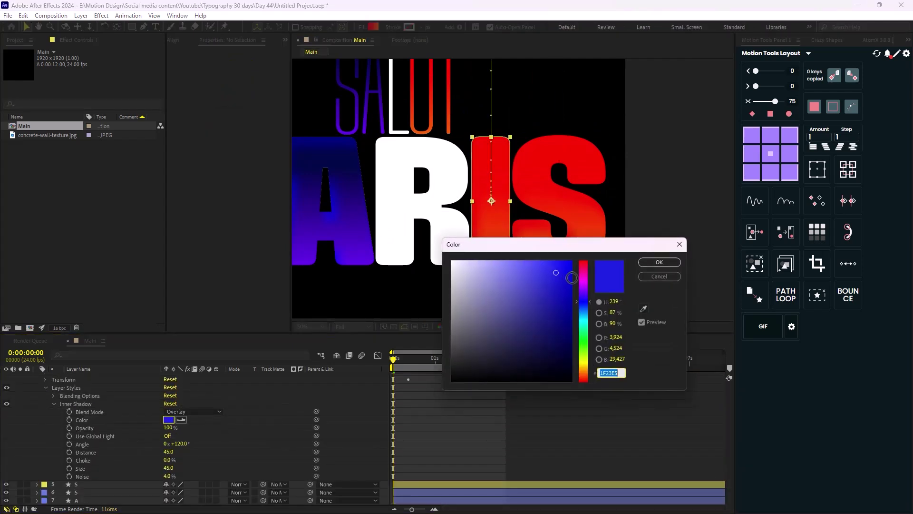
pyautogui.click(589, 267)
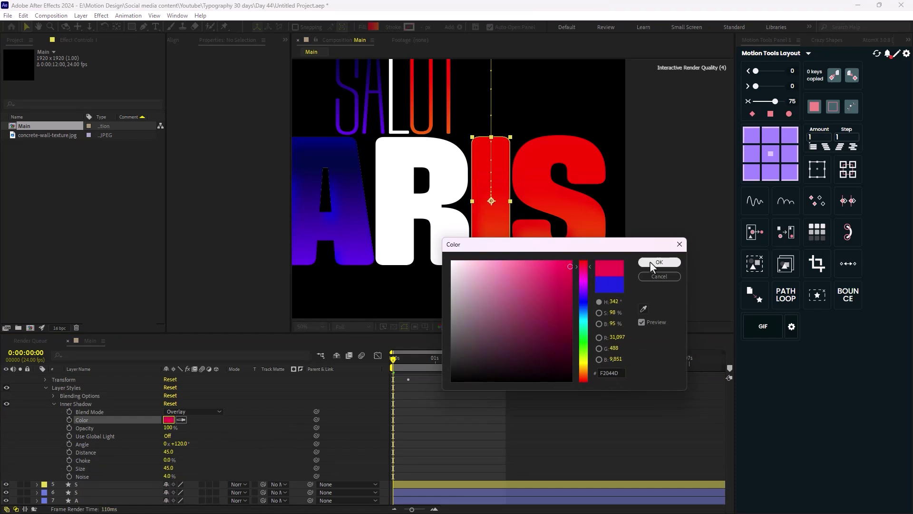
pyautogui.click(659, 262)
# Step: Copy the I's layer styles and paste them onto the S in PARIS and the U and T in SALUT
pyautogui.scroll(1, 79, 416)
pyautogui.click(66, 412)
pyautogui.hotkey('ctrl', 'c')
pyautogui.click(37, 387)
pyautogui.click(39, 410)
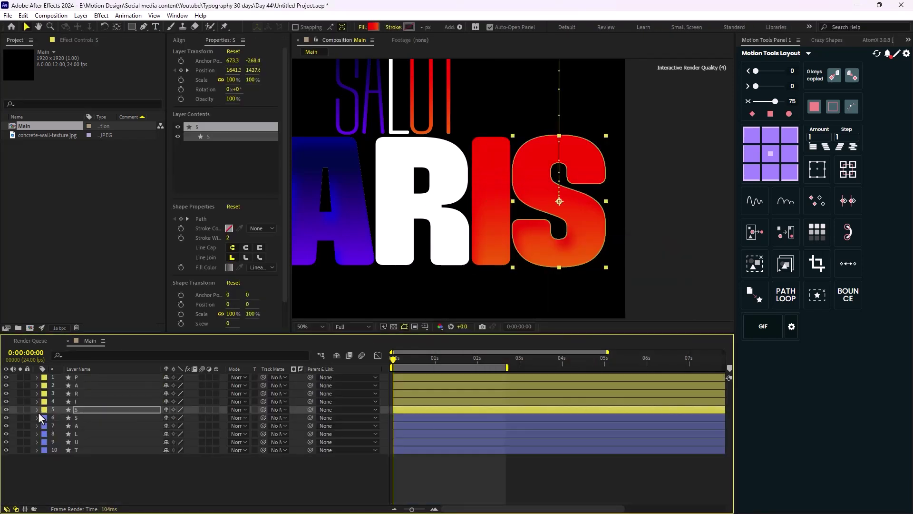
pyautogui.hotkey('ctrl', 'v')
pyautogui.press(',')
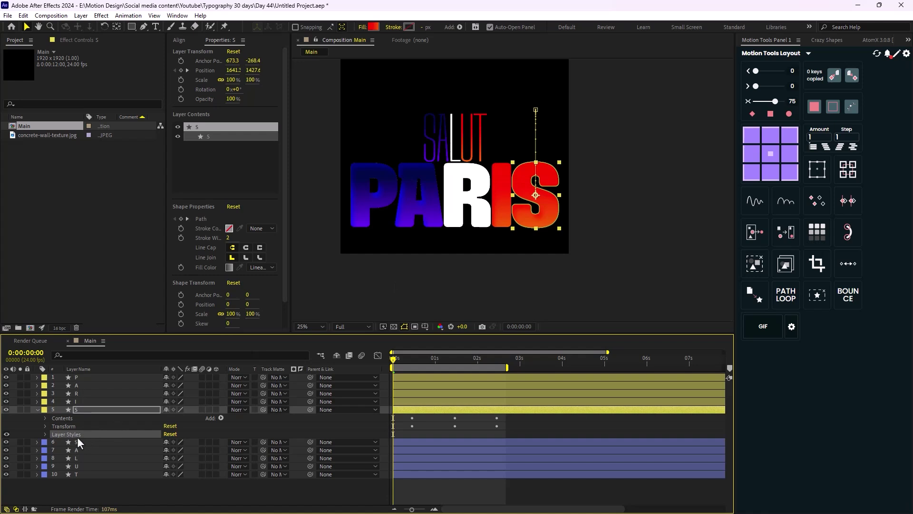
pyautogui.click(79, 468)
pyautogui.keyDown('shift'); pyautogui.click(81, 475); pyautogui.keyUp('shift')
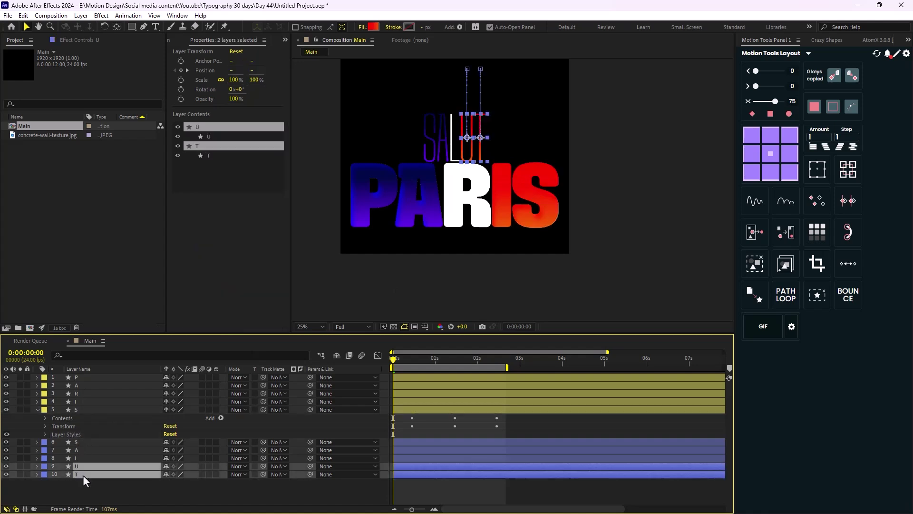
# Step: Copy the P's layer styles, paste them onto the S and A in SALUT, and clear the selection
pyautogui.click(37, 378)
pyautogui.click(57, 403)
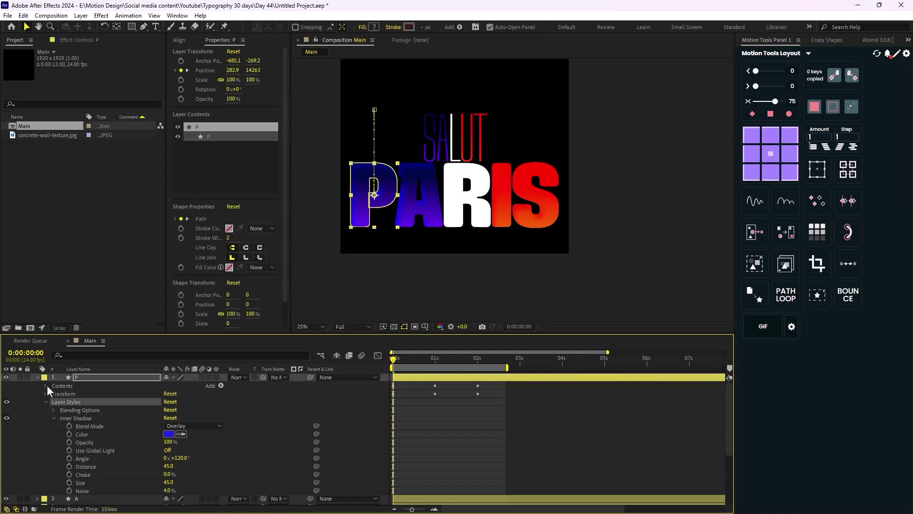
pyautogui.click(37, 377)
pyautogui.click(79, 442)
pyautogui.keyDown('shift'); pyautogui.click(81, 450); pyautogui.keyUp('shift')
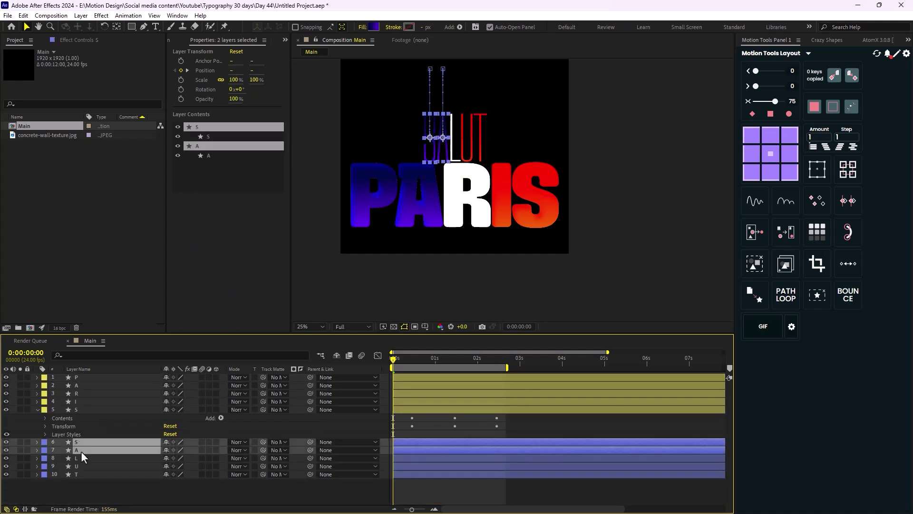
pyautogui.click(552, 246)
# Step: Collapse the open properties of all ten letter layers and deselect them
pyautogui.scroll(-2, 515, 228)
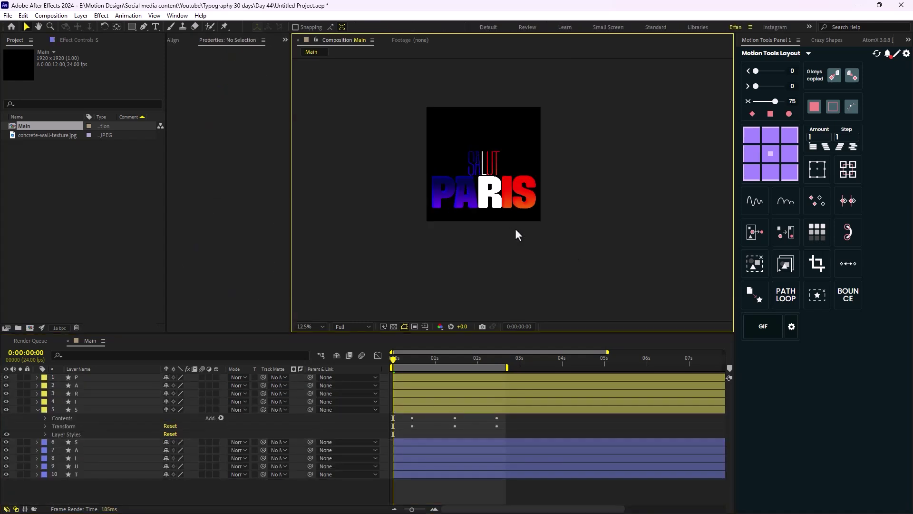
pyautogui.scroll(2, 515, 228)
pyautogui.hotkey('ctrl', 'a')
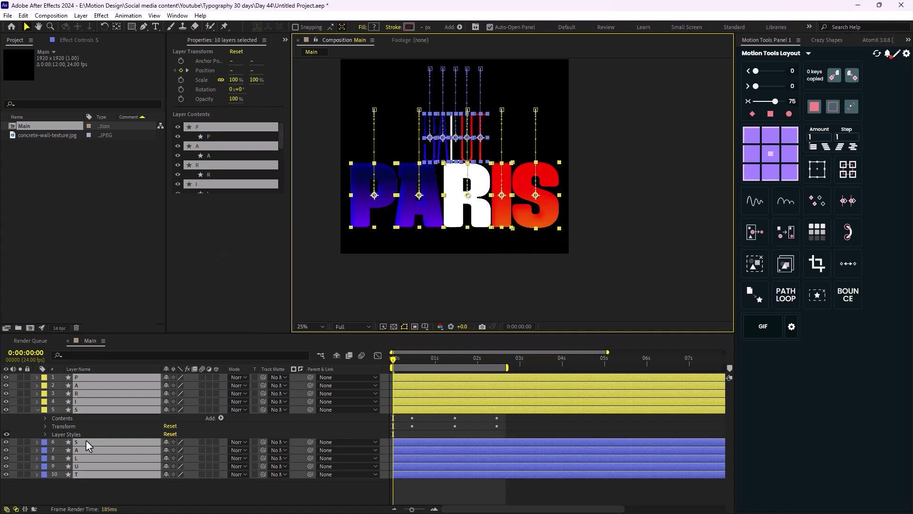
pyautogui.press('u')
pyautogui.press('u')
pyautogui.click(96, 468)
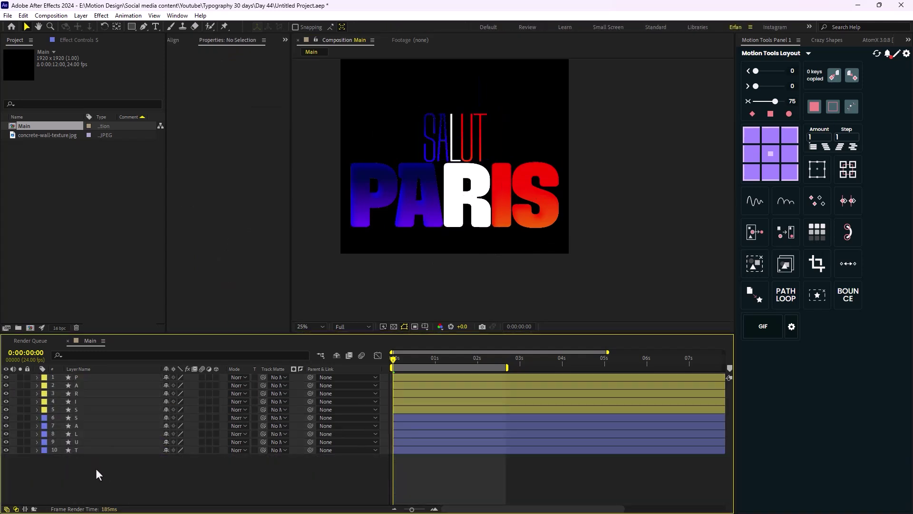
# Step: Add an adjustment layer above all the letter layers and apply the Deep Glow effect to it
pyautogui.rightClick(96, 469)
pyautogui.moveTo(229, 350)
pyautogui.click(281, 421)
pyautogui.hotkey('ctrl', 'space')
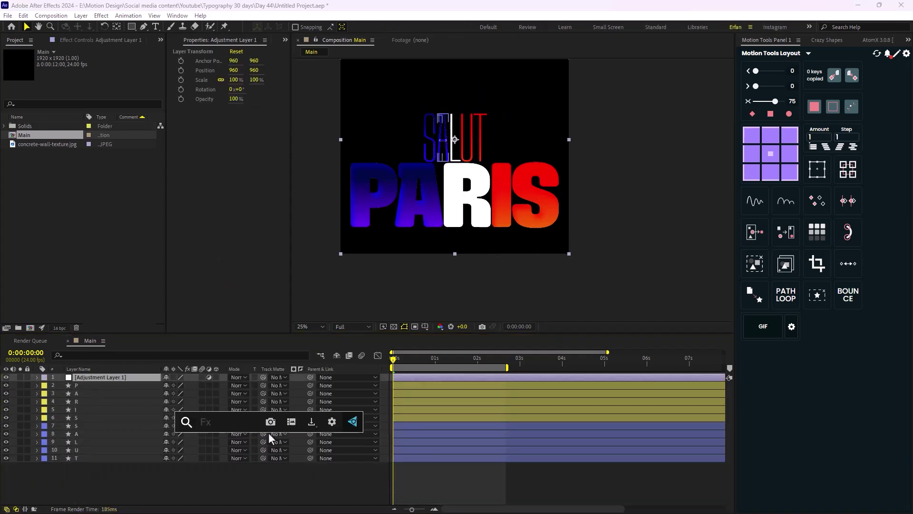
pyautogui.write('deep')
pyautogui.press('Return')
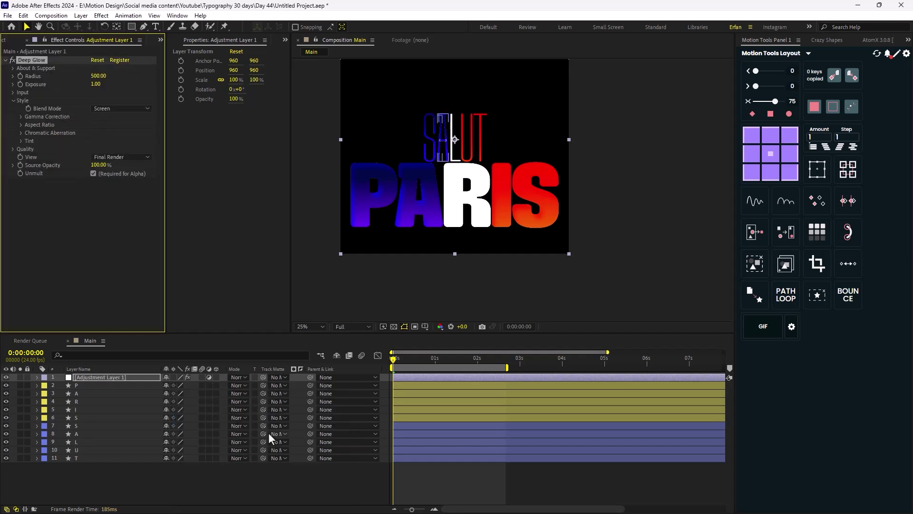
# Step: Set the Deep Glow radius to 167 and the exposure to 0.9, and deselect the adjustment layer
pyautogui.moveTo(74, 79); pyautogui.dragTo(57, 82)
pyautogui.click(97, 76)
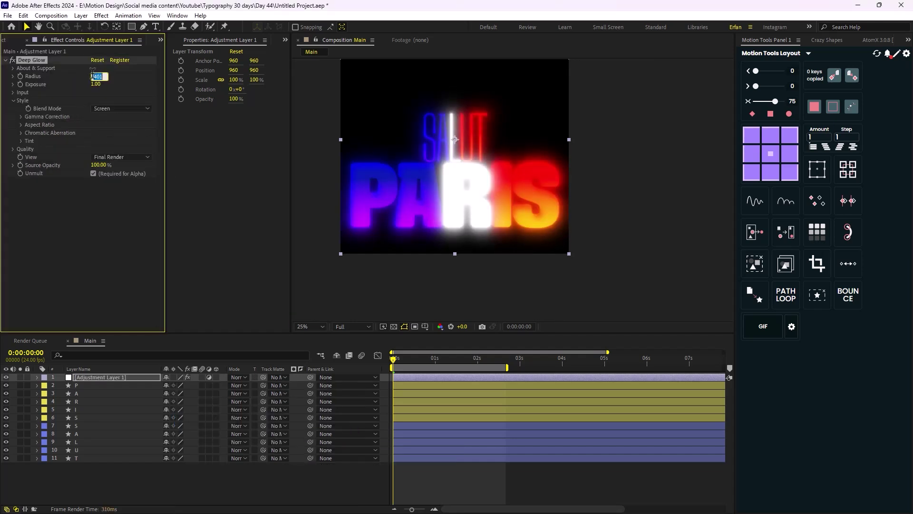
pyautogui.write('100')
pyautogui.press('Return')
pyautogui.click(95, 84)
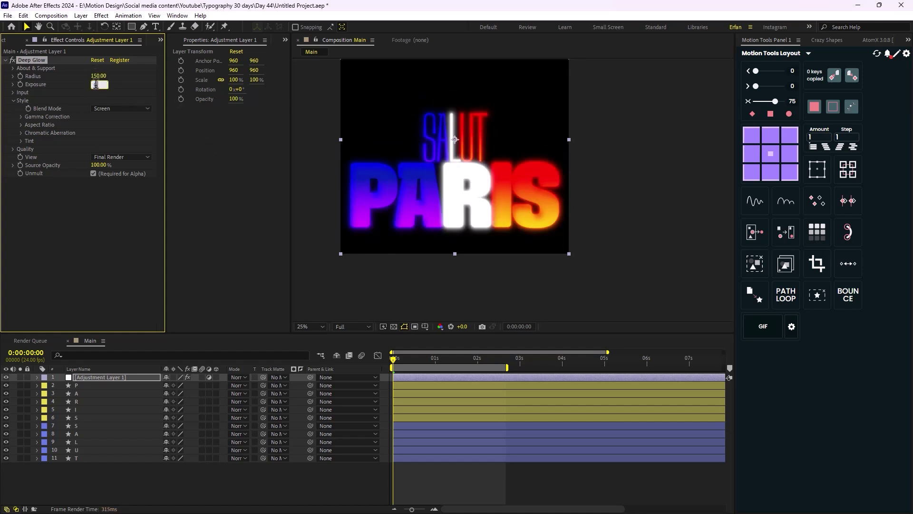
pyautogui.write('0.9')
pyautogui.press('Return')
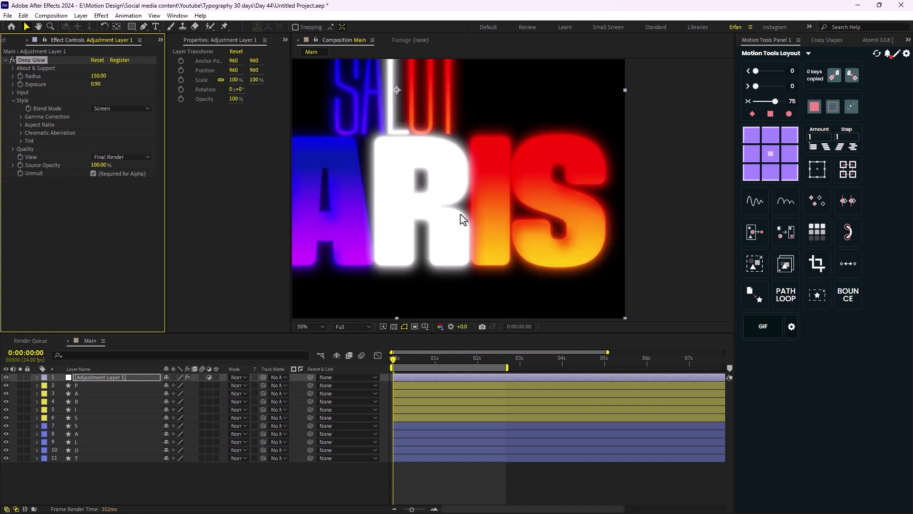
pyautogui.moveTo(98, 76); pyautogui.dragTo(109, 77)
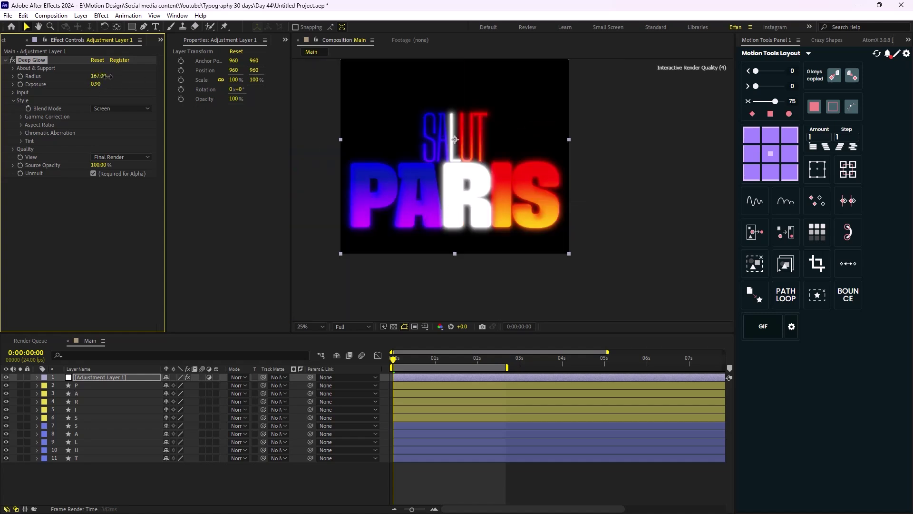
pyautogui.click(193, 479)
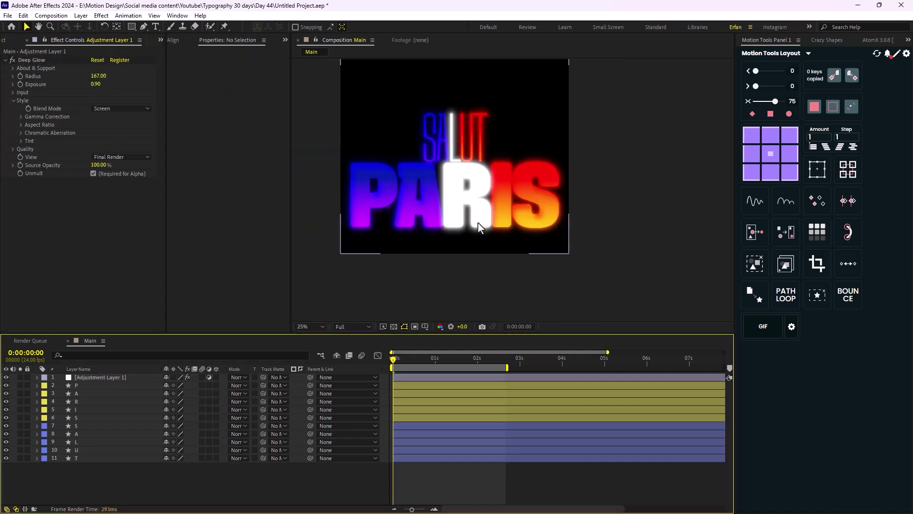
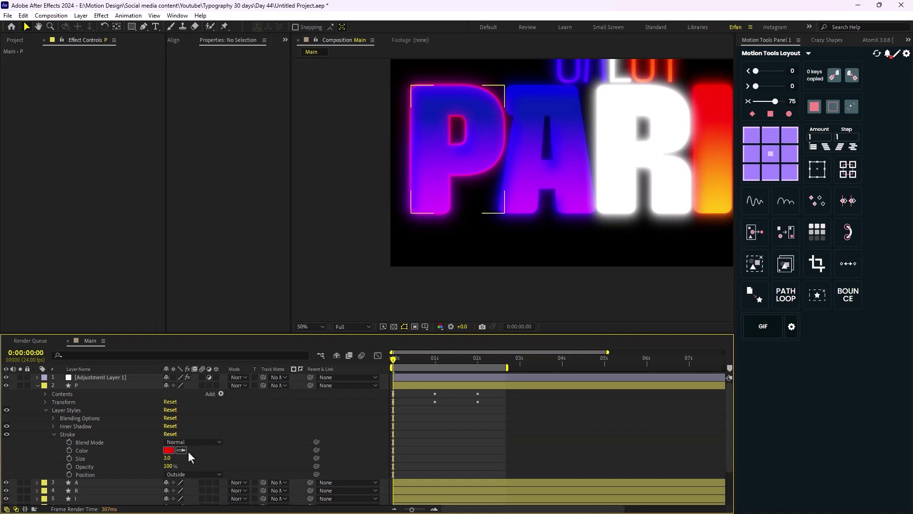
# Step: Change the P's stroke color from the layer styles to a dark purple
pyautogui.click(168, 450)
pyautogui.click(568, 322)
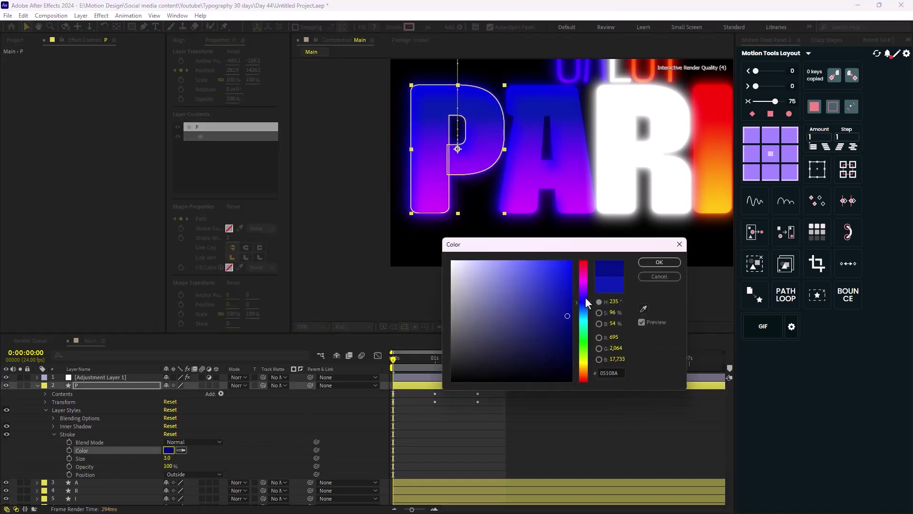
pyautogui.moveTo(585, 296); pyautogui.dragTo(586, 284)
pyautogui.click(659, 262)
# Step: Copy the P's stroke style, collapse the P layer, and paste the stroke onto the A in PARIS
pyautogui.click(72, 434)
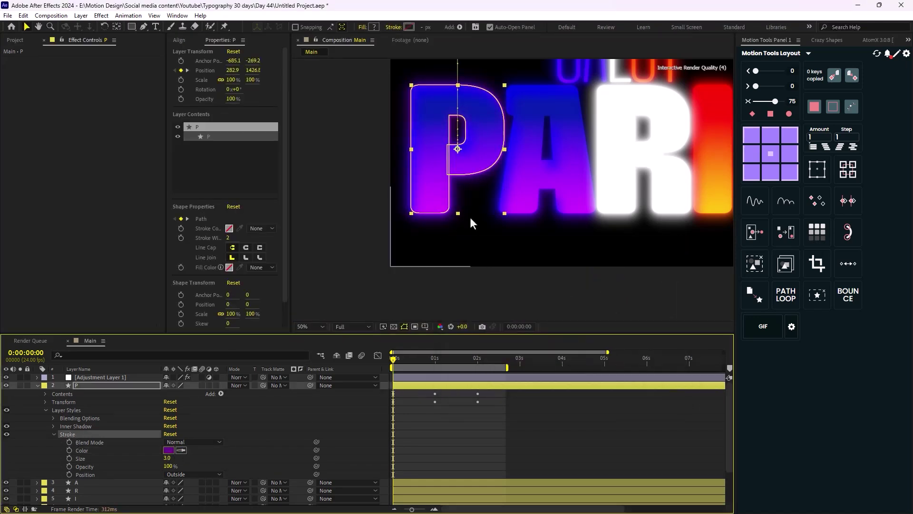
pyautogui.scroll(-2, 494, 229)
pyautogui.click(513, 237)
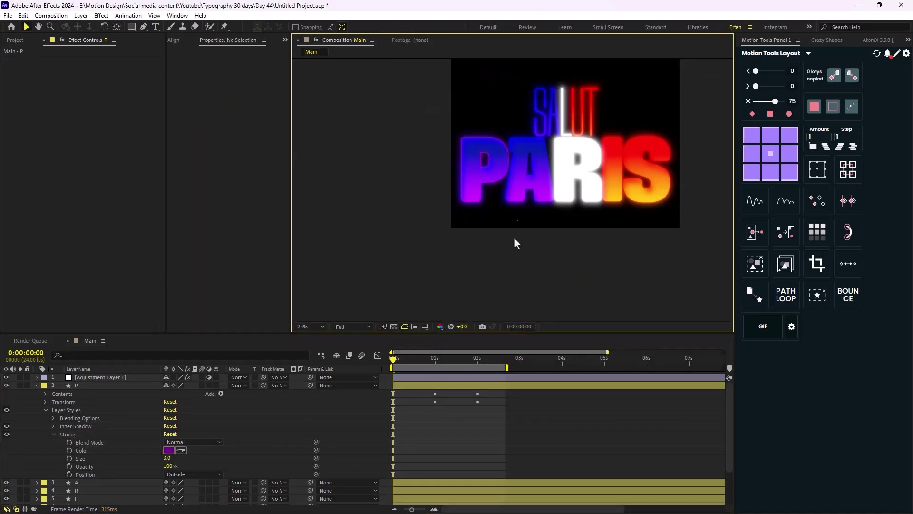
pyautogui.click(38, 386)
pyautogui.click(110, 394)
pyautogui.click(466, 248)
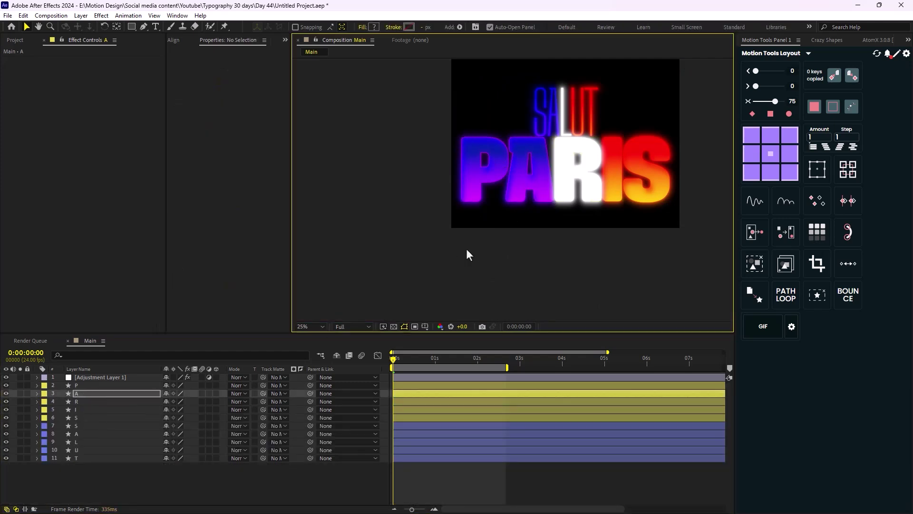
# Step: Paste the copied stroke style onto the I and the S in PARIS
pyautogui.click(38, 401)
pyautogui.click(104, 402)
pyautogui.scroll(2, 566, 222)
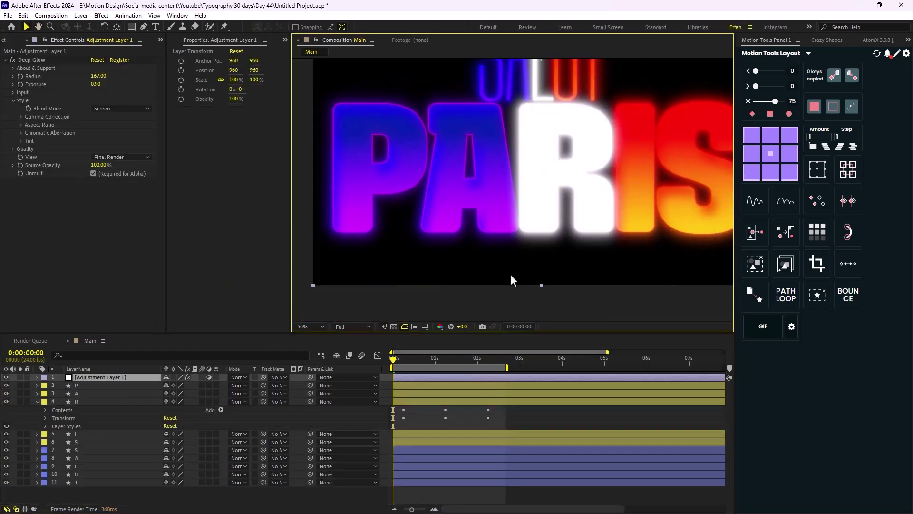
pyautogui.click(67, 435)
pyautogui.click(83, 442)
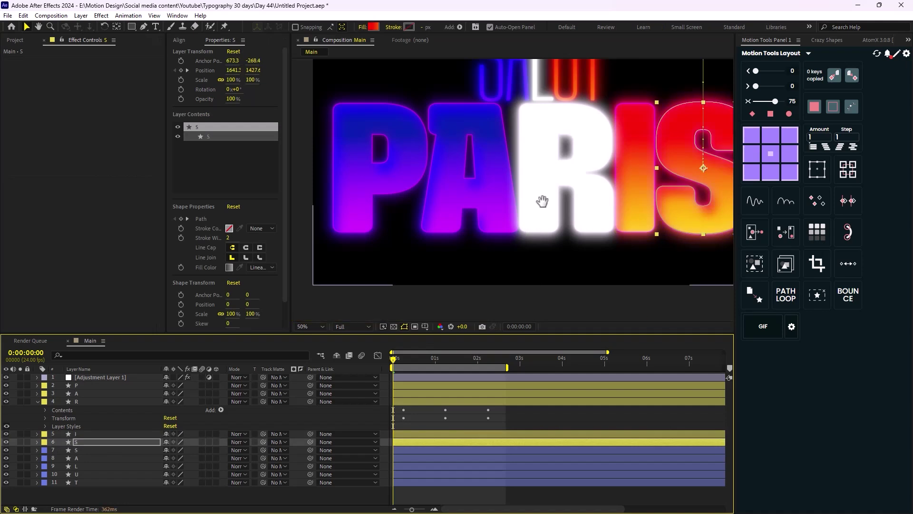
pyautogui.moveTo(542, 202); pyautogui.dragTo(475, 223)
# Step: Open the I layer's stroke style in PARIS and set its color to pink
pyautogui.click(38, 434)
pyautogui.click(45, 458)
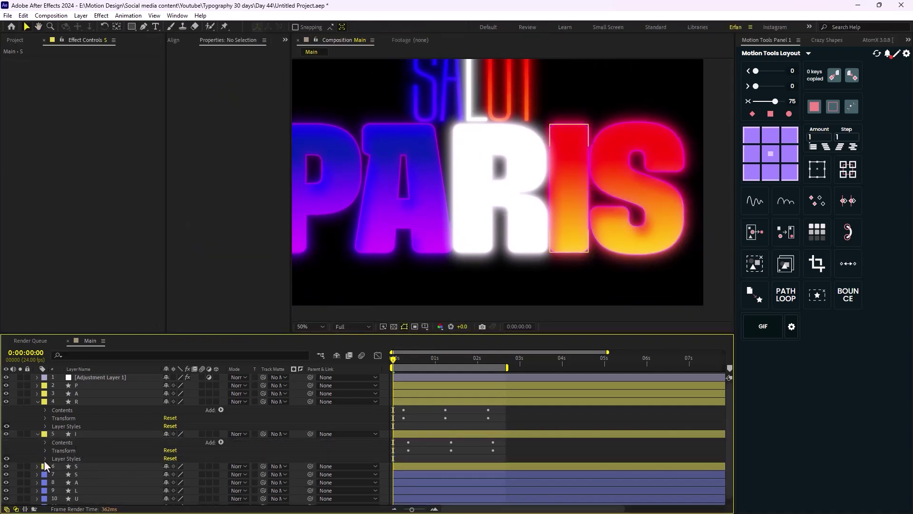
pyautogui.click(53, 484)
pyautogui.scroll(-2, 142, 471)
pyautogui.click(576, 142)
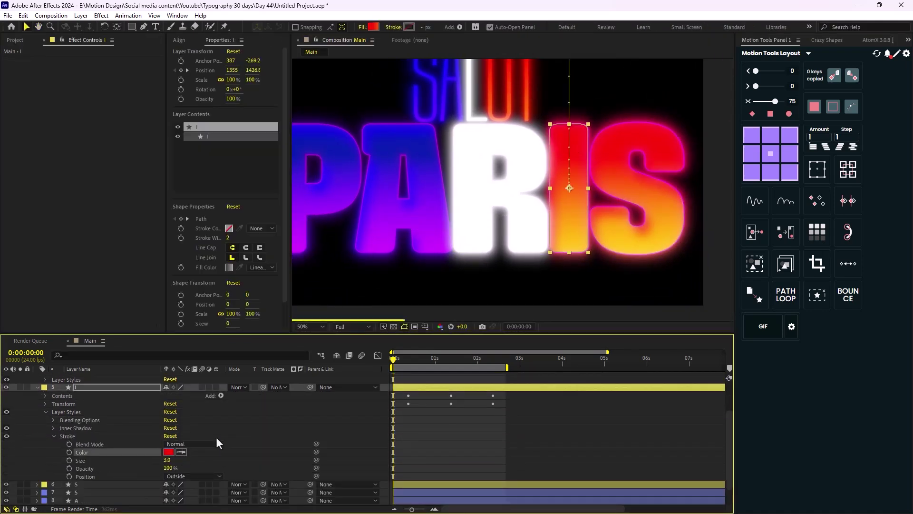
pyautogui.click(169, 452)
pyautogui.click(583, 282)
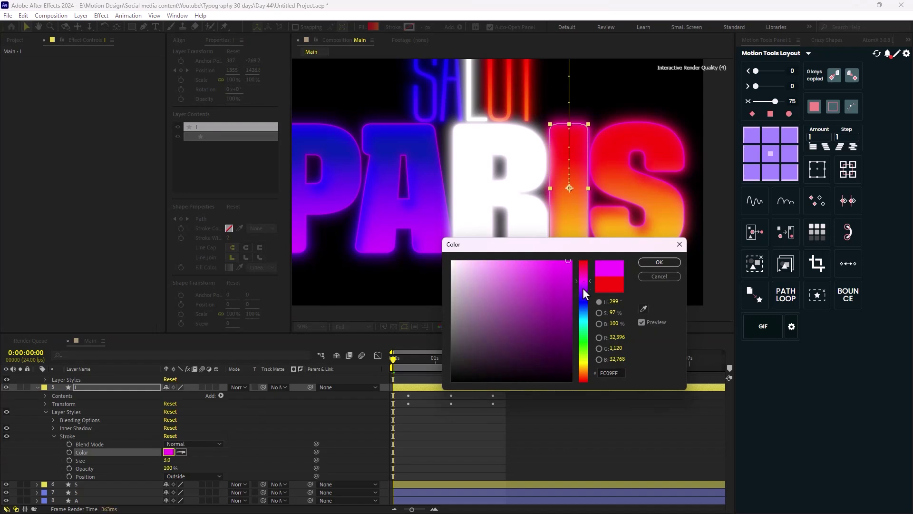
pyautogui.click(584, 271)
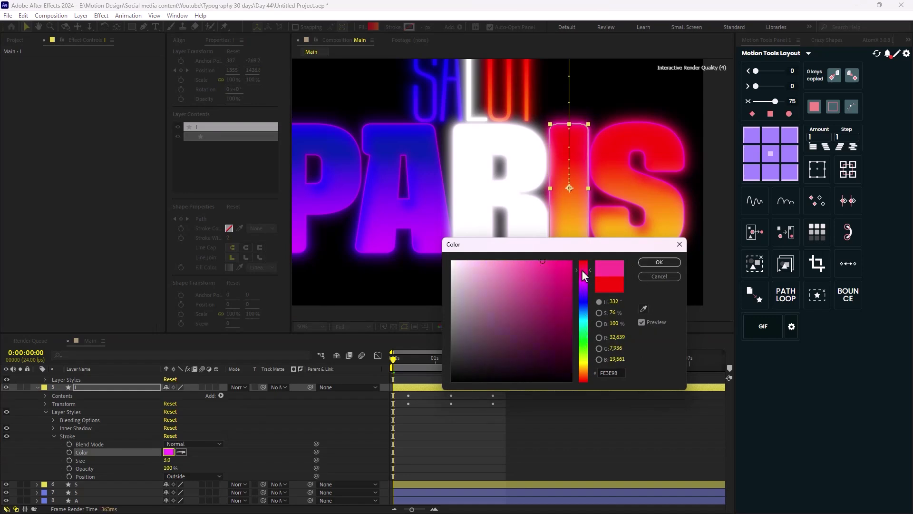
pyautogui.click(659, 262)
# Step: Copy the I's pink stroke style, collapse the layer, and paste the stroke onto the S in PARIS
pyautogui.scroll(-1, 182, 456)
pyautogui.click(67, 412)
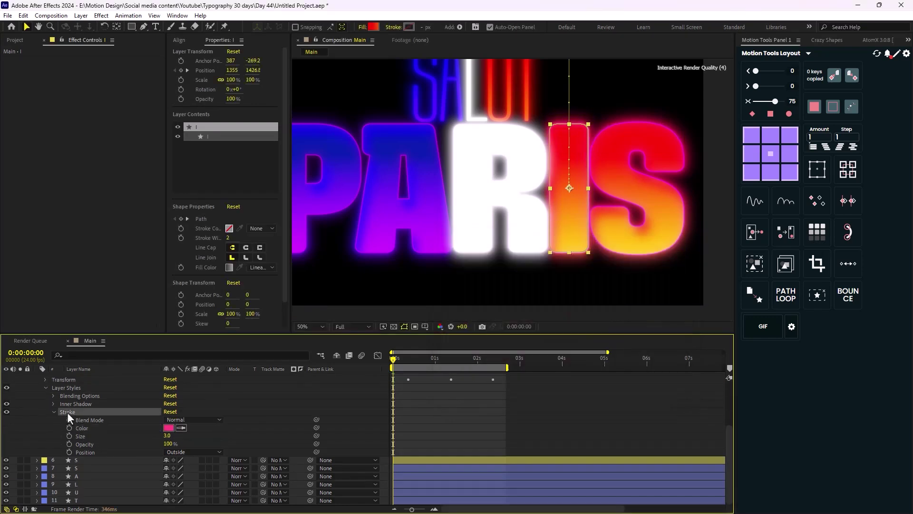
pyautogui.scroll(2, 67, 412)
pyautogui.click(37, 412)
pyautogui.click(122, 443)
pyautogui.press(',')
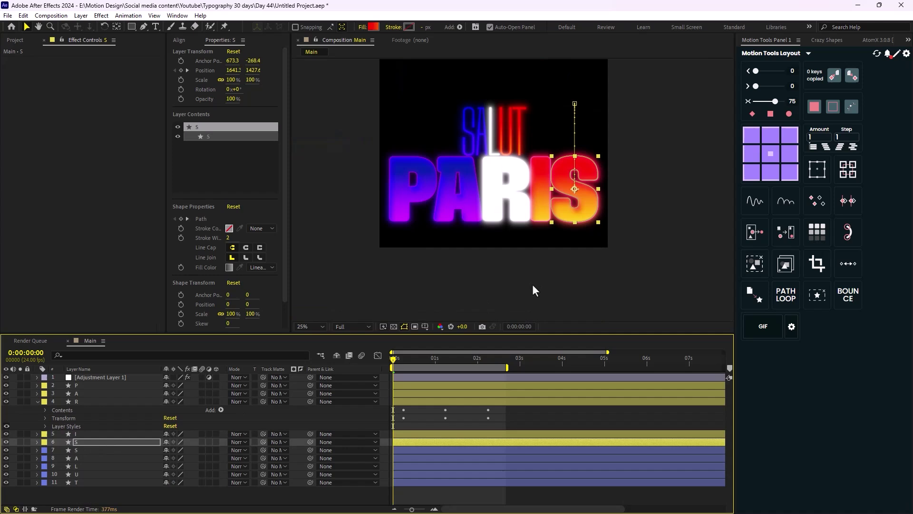
# Step: Copy the stroke style of the A in PARIS and paste it onto the S and A in SALUT
pyautogui.click(59, 426)
pyautogui.click(37, 394)
pyautogui.doubleClick(71, 418)
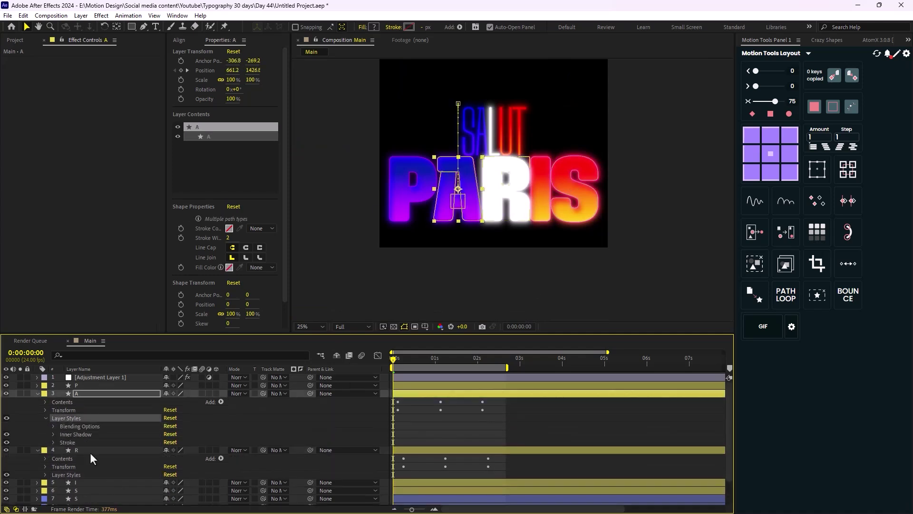
pyautogui.click(83, 442)
pyautogui.click(38, 393)
pyautogui.click(74, 450)
pyautogui.keyDown('shift'); pyautogui.click(99, 458); pyautogui.keyUp('shift')
pyautogui.scroll(4, 451, 149)
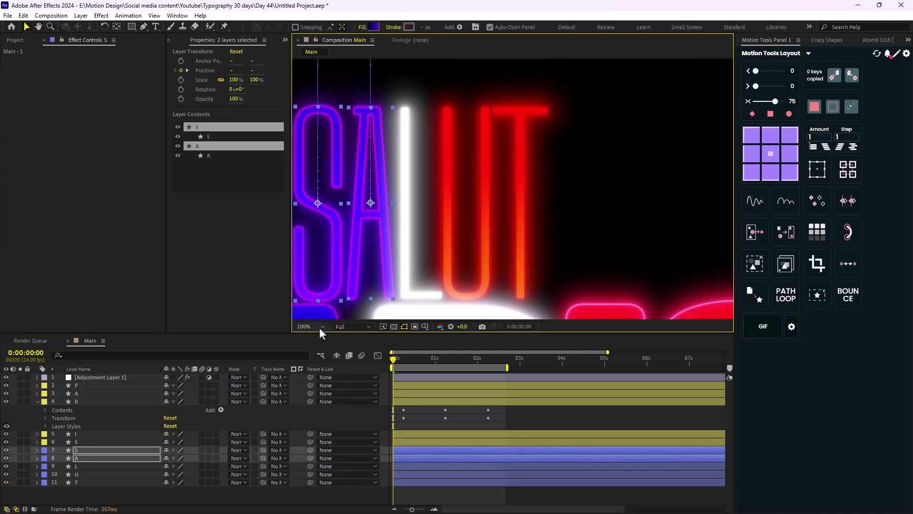
# Step: Copy the pink stroke style of the S in PARIS, paste it onto the U and T in SALUT, and deselect
pyautogui.click(38, 442)
pyautogui.click(45, 467)
pyautogui.click(37, 442)
pyautogui.click(76, 474)
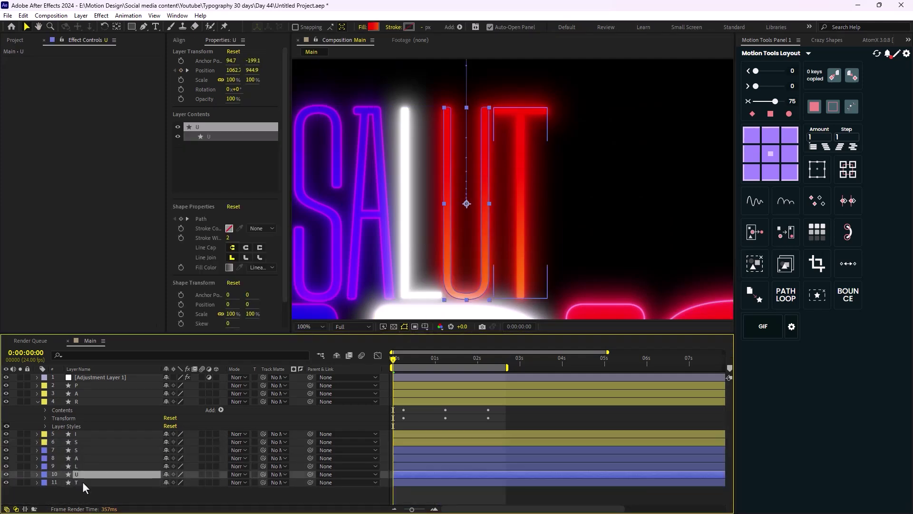
pyautogui.keyDown('shift'); pyautogui.click(82, 482); pyautogui.keyUp('shift')
pyautogui.scroll(-2, 511, 210)
pyautogui.click(344, 494)
pyautogui.scroll(-3, 478, 230)
# Step: Preview the animation, then set the adjustment layer's Deep Glow radius to 339 and exposure to 0.44
pyautogui.press('space')
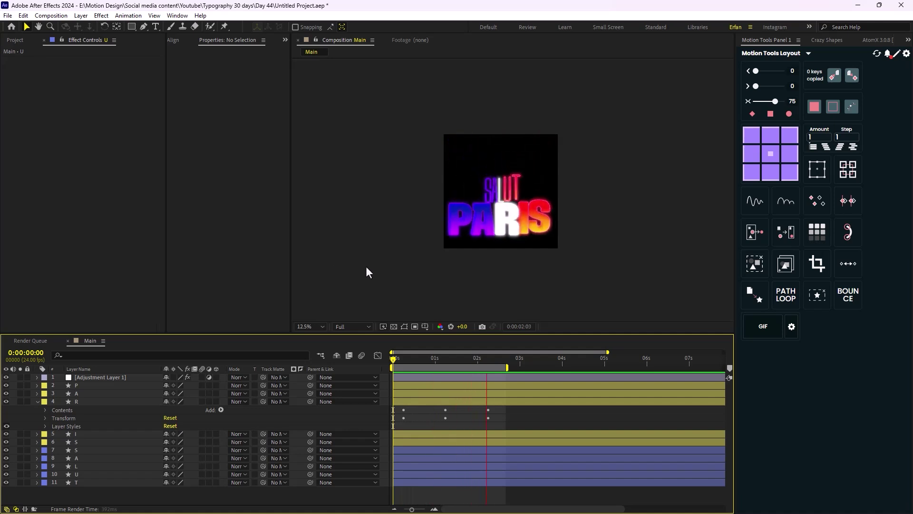
pyautogui.press('.')
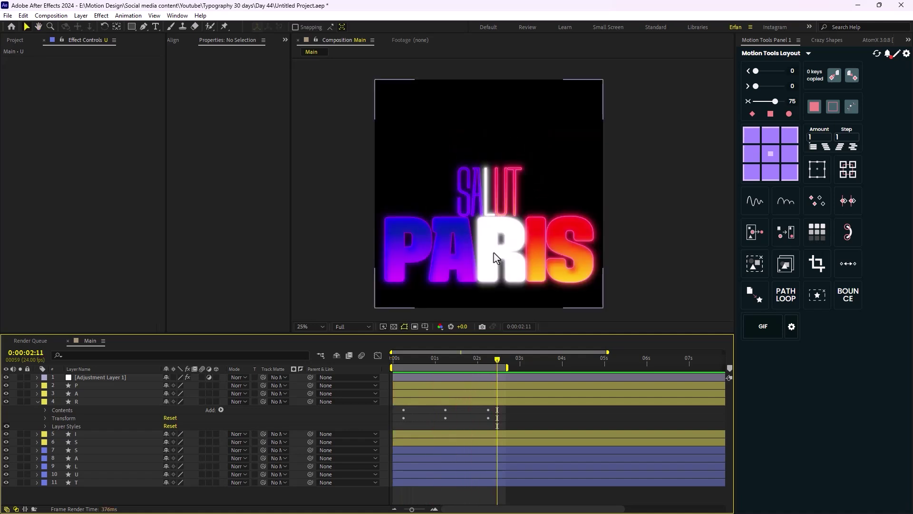
pyautogui.click(107, 377)
pyautogui.moveTo(102, 78); pyautogui.dragTo(176, 119)
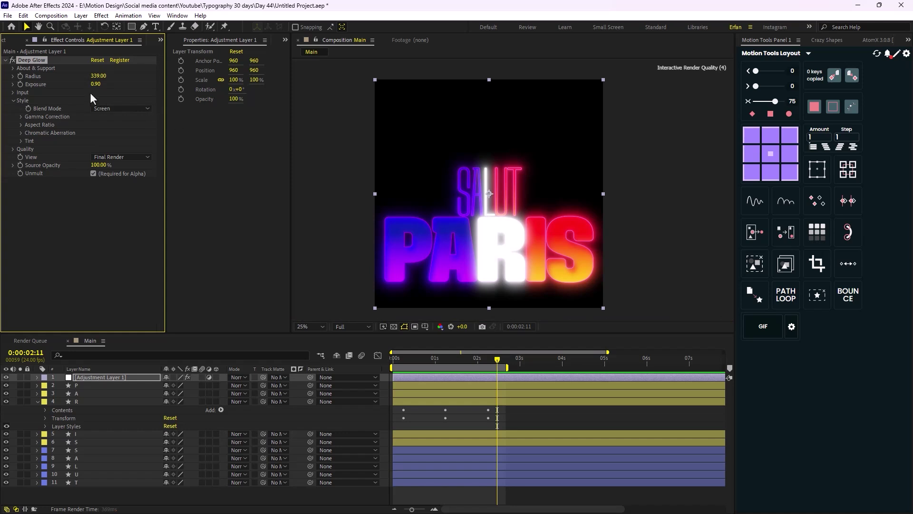
pyautogui.moveTo(95, 83); pyautogui.dragTo(80, 89)
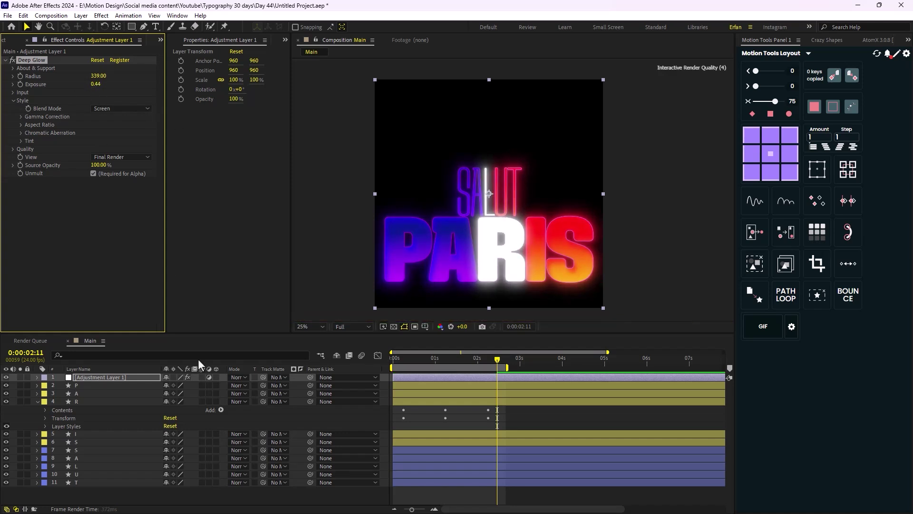
pyautogui.click(217, 495)
pyautogui.scroll(-2, 442, 240)
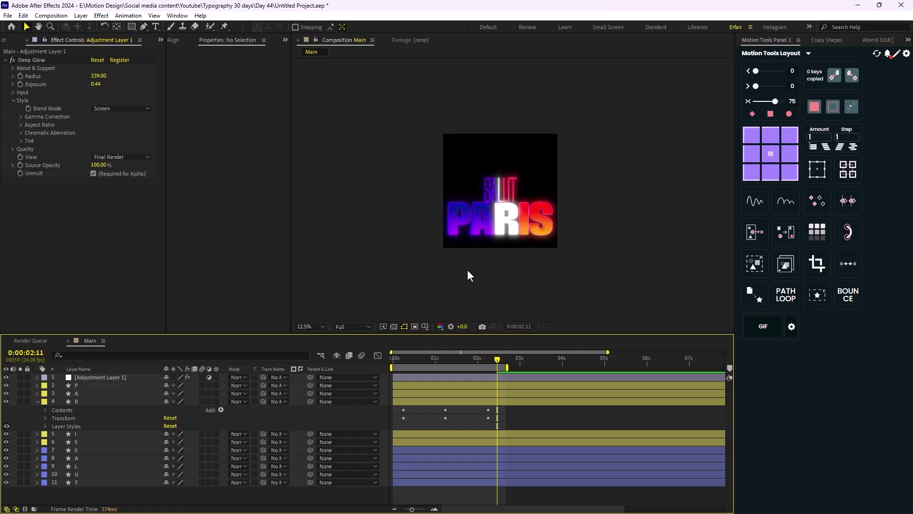
# Step: Pre-compose the adjustment layer and all ten letter layers into a new composition named Type
pyautogui.moveTo(110, 493); pyautogui.dragTo(45, 333)
pyautogui.hotkey('ctrl', 'shift', 'c')
pyautogui.write('Ty')
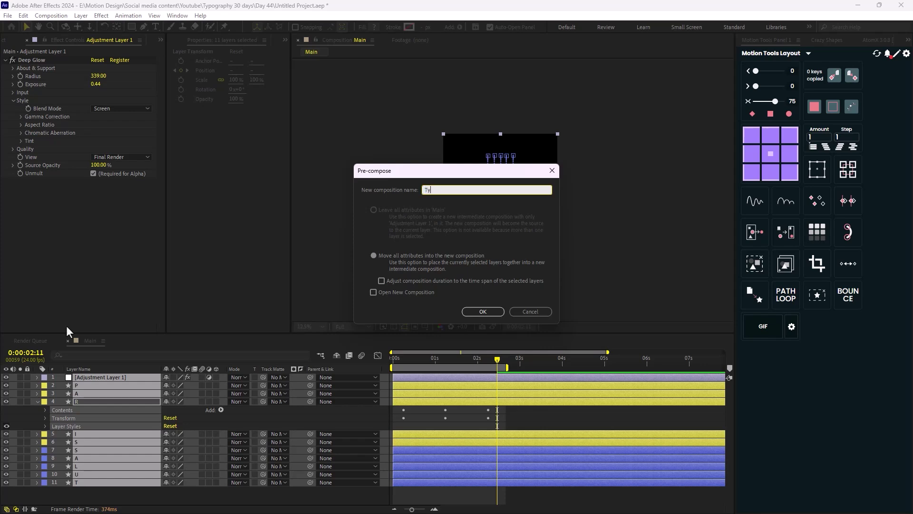
pyautogui.write('pe')
pyautogui.press('Return')
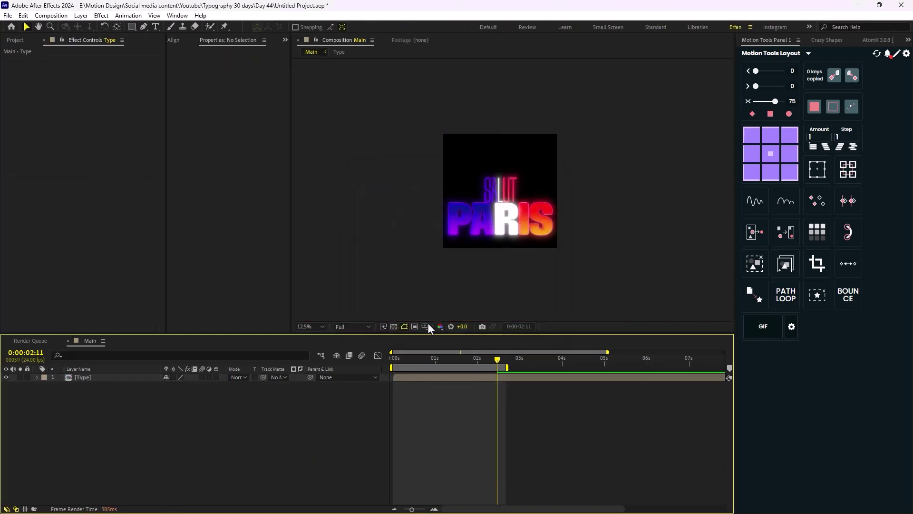
# Step: Return to the first frame and add a 1920 × 1920 px solid named Displacement Map above the Type layer
pyautogui.moveTo(497, 361); pyautogui.dragTo(275, 412)
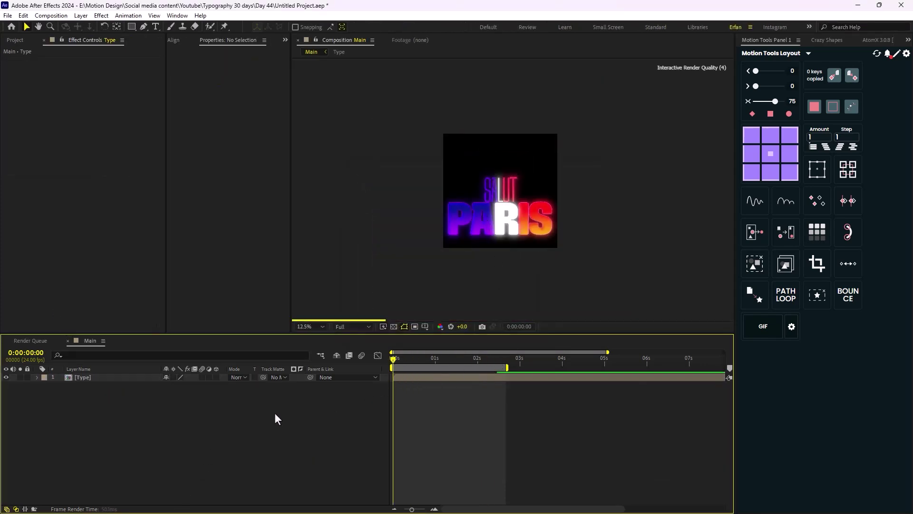
pyautogui.rightClick(159, 411)
pyautogui.moveTo(251, 295)
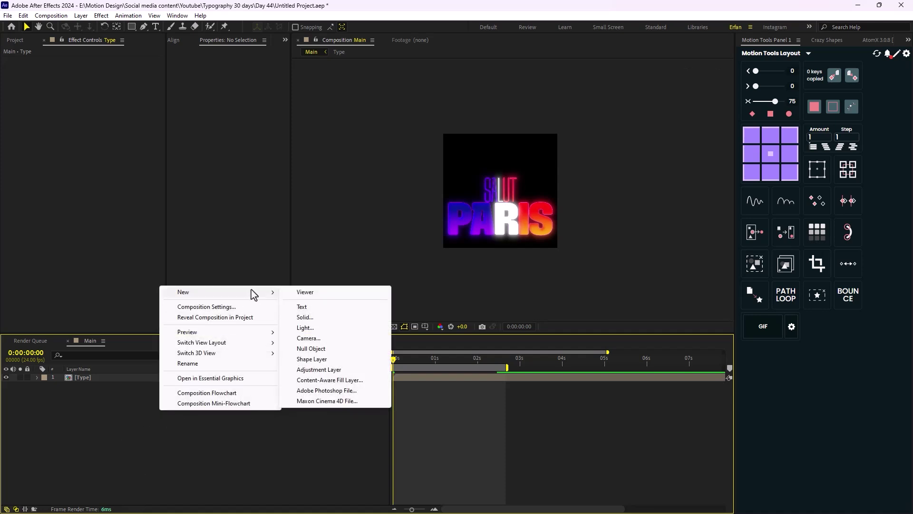
pyautogui.click(333, 317)
pyautogui.write('Displace')
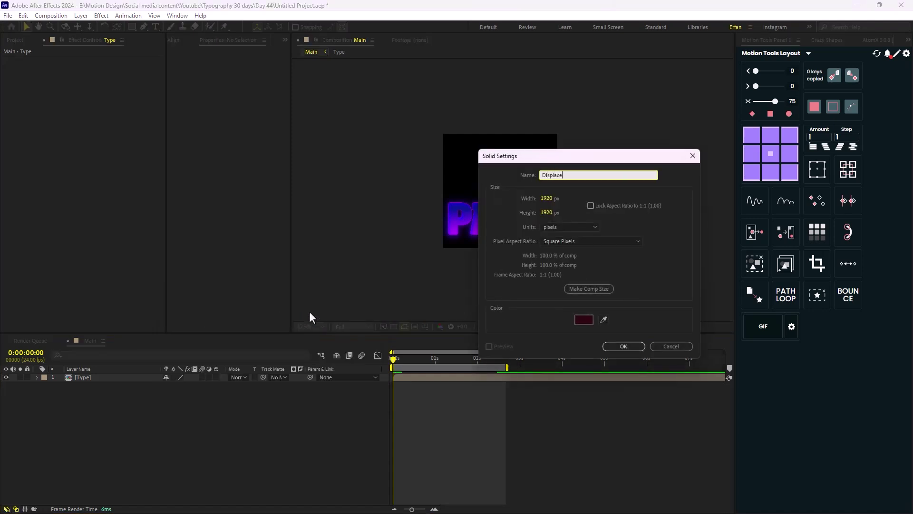
pyautogui.write('ment Map')
pyautogui.press('Return')
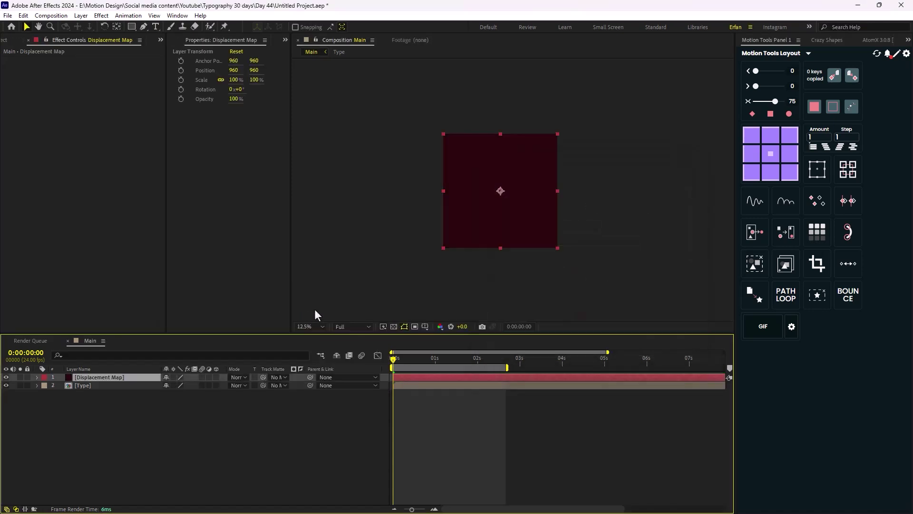
# Step: Apply Turbulent Noise to the Displacement Map solid, with fractal type Terrain and noise type Spline
pyautogui.hotkey('ctrl', 'space')
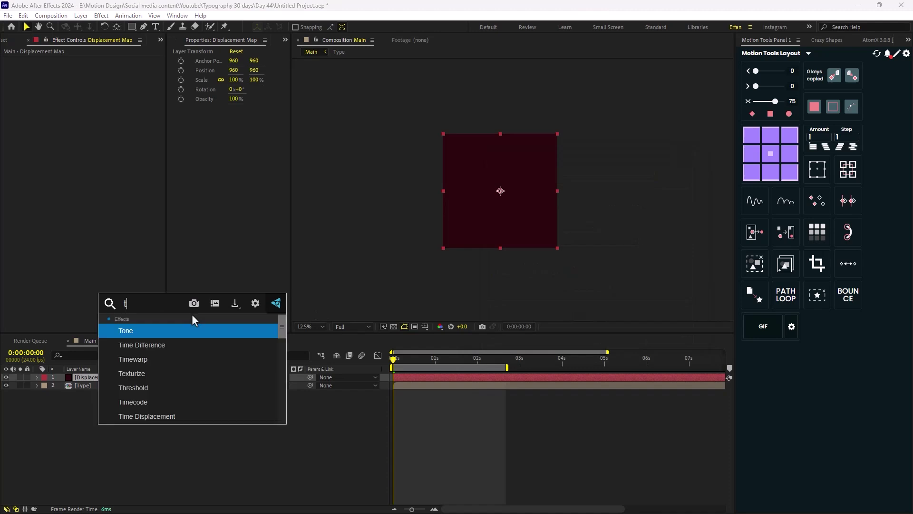
pyautogui.write('tur')
pyautogui.press('Down')
pyautogui.press('Return')
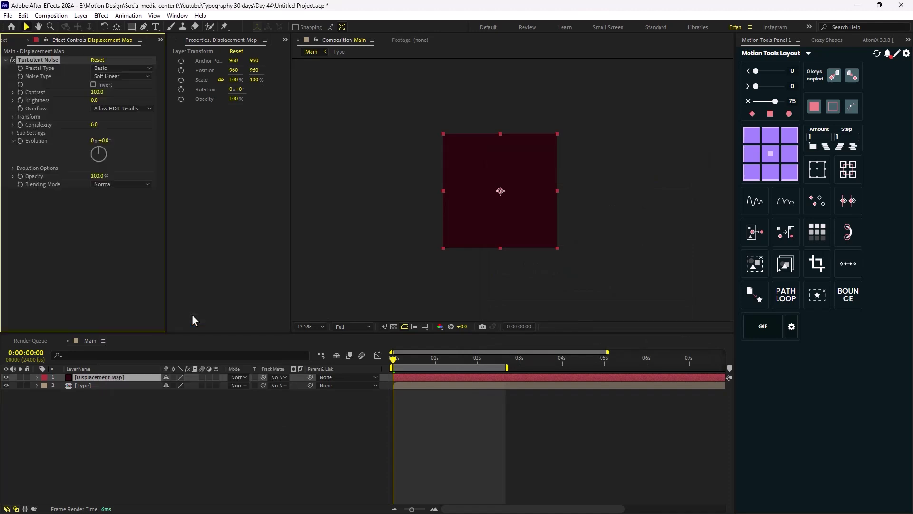
pyautogui.click(138, 68)
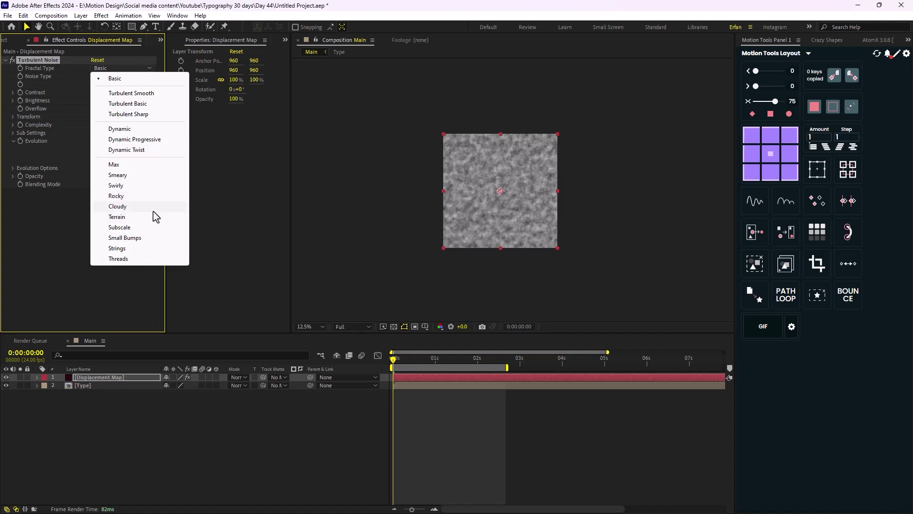
pyautogui.click(156, 216)
pyautogui.click(118, 76)
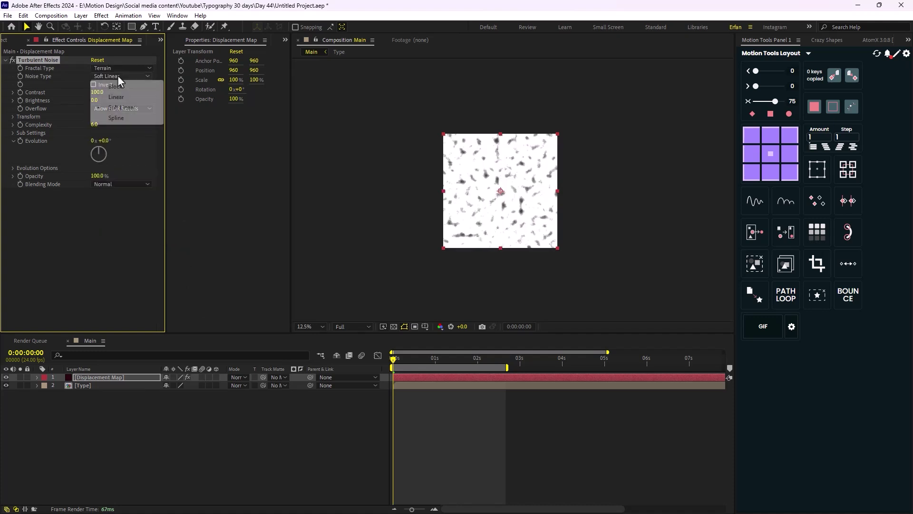
pyautogui.click(128, 119)
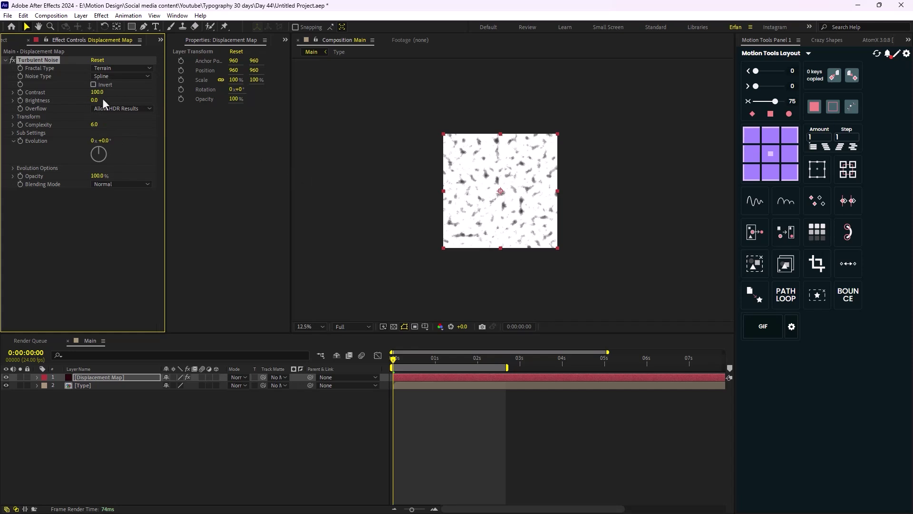
# Step: Set the Turbulent Noise contrast to 22 and the complexity to 4
pyautogui.press('.')
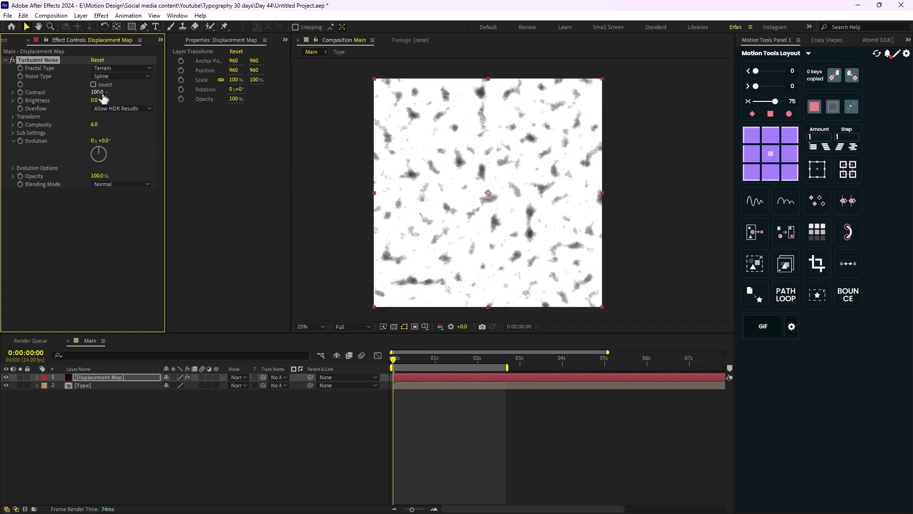
pyautogui.moveTo(97, 92); pyautogui.dragTo(80, 112)
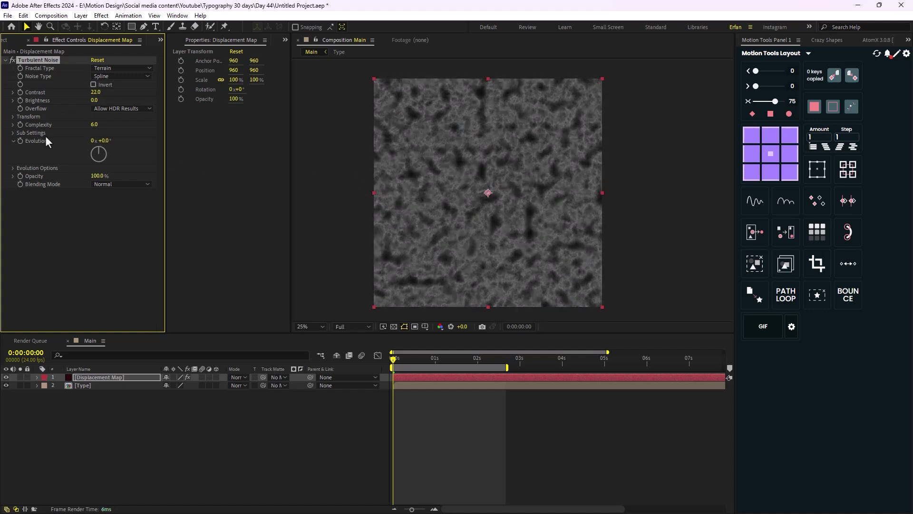
pyautogui.moveTo(94, 125); pyautogui.dragTo(112, 127)
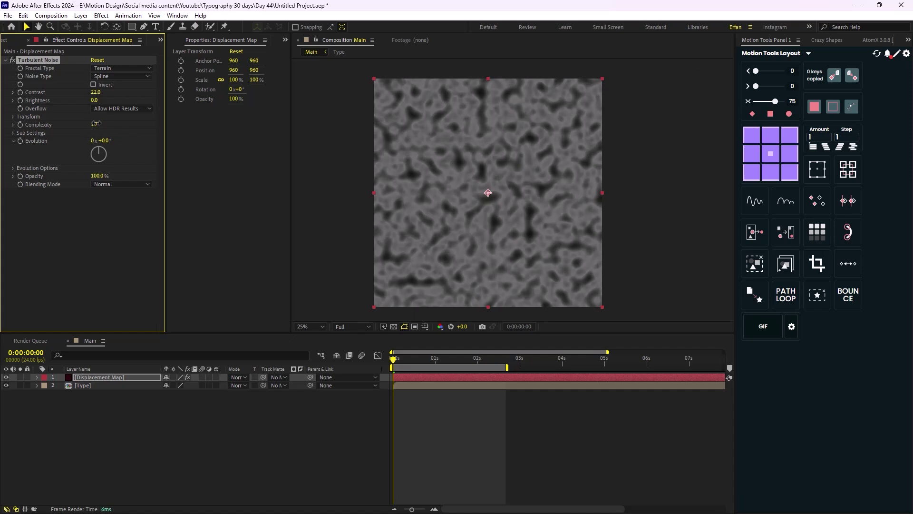
pyautogui.click(98, 124)
pyautogui.write('4')
pyautogui.press('Return')
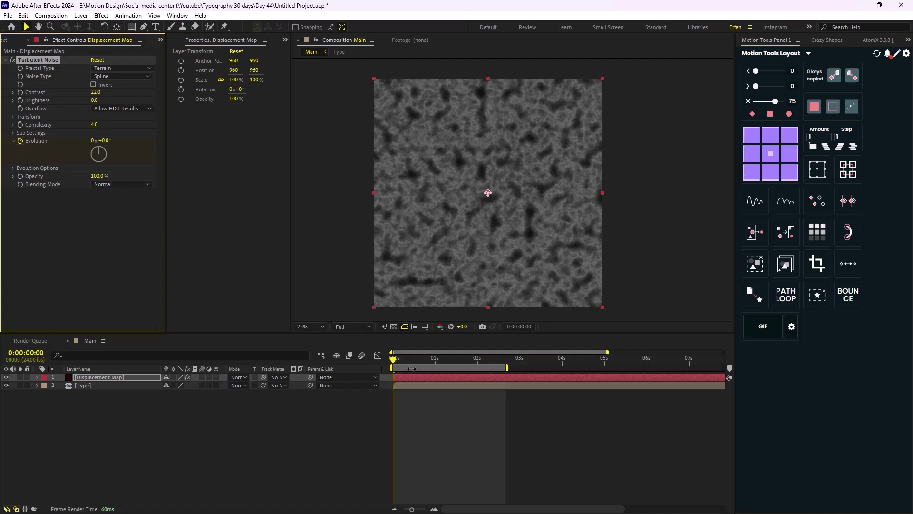
# Step: Keyframe the Displacement Map's Turbulent Noise evolution at 10 revolutions at the 4-second mark
pyautogui.moveTo(393, 363); pyautogui.dragTo(562, 399)
pyautogui.click(91, 141)
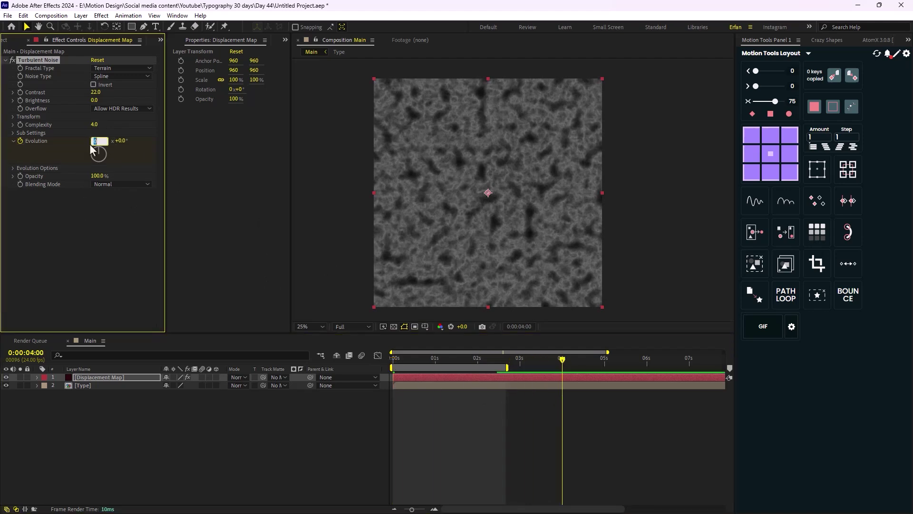
pyautogui.press('Return')
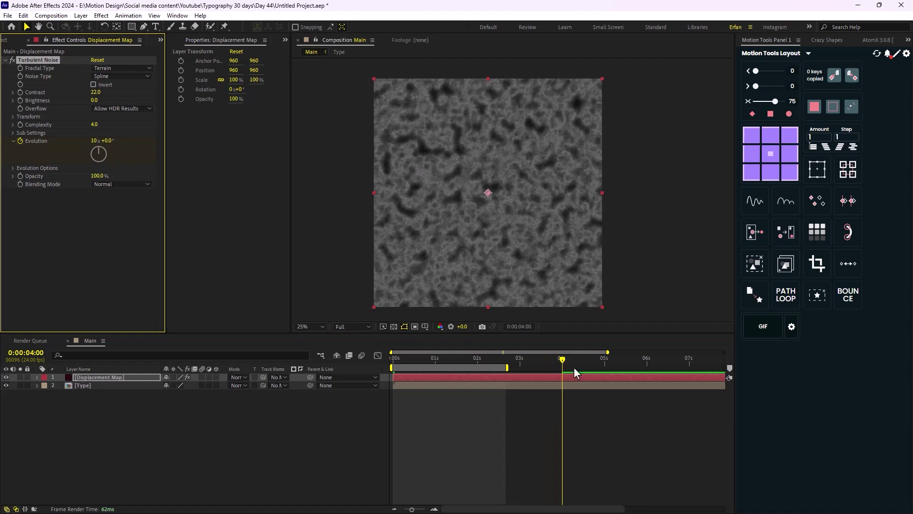
pyautogui.moveTo(574, 367); pyautogui.dragTo(538, 395)
# Step: Hide the Displacement Map layer and apply the Time Displacement effect to the Type layer
pyautogui.click(6, 378)
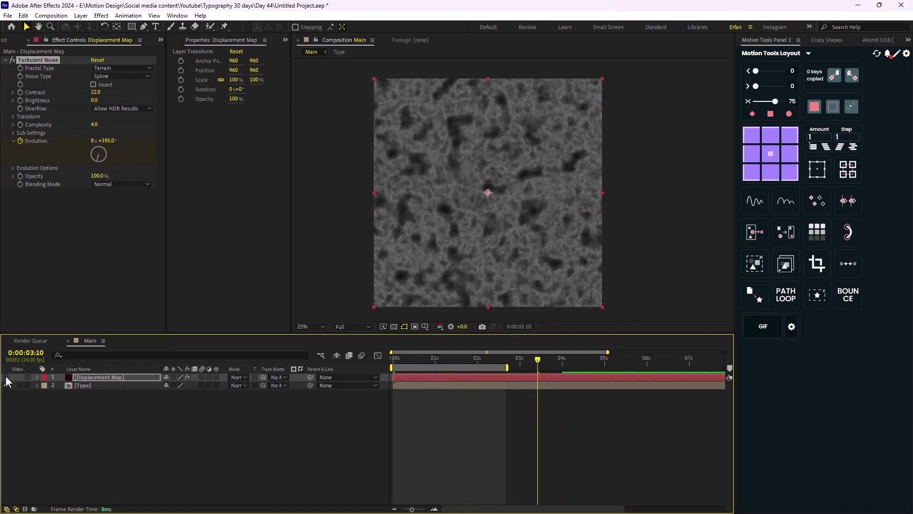
pyautogui.click(98, 385)
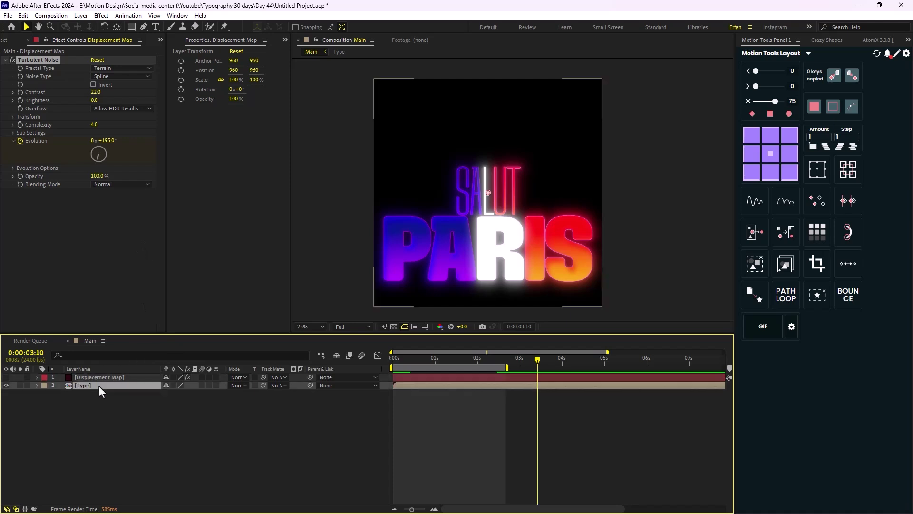
pyautogui.hotkey('ctrl', 'space')
pyautogui.write('time')
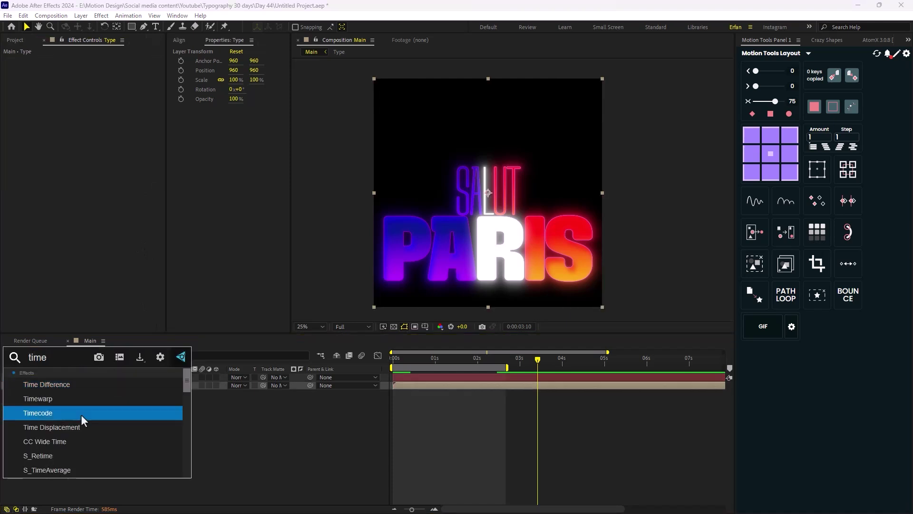
pyautogui.click(81, 427)
# Step: Set Time Displacement to use the Displacement Map layer with Effects & Masks, max displacement time 0.4 and time resolution 250 fps
pyautogui.click(104, 66)
pyautogui.click(119, 92)
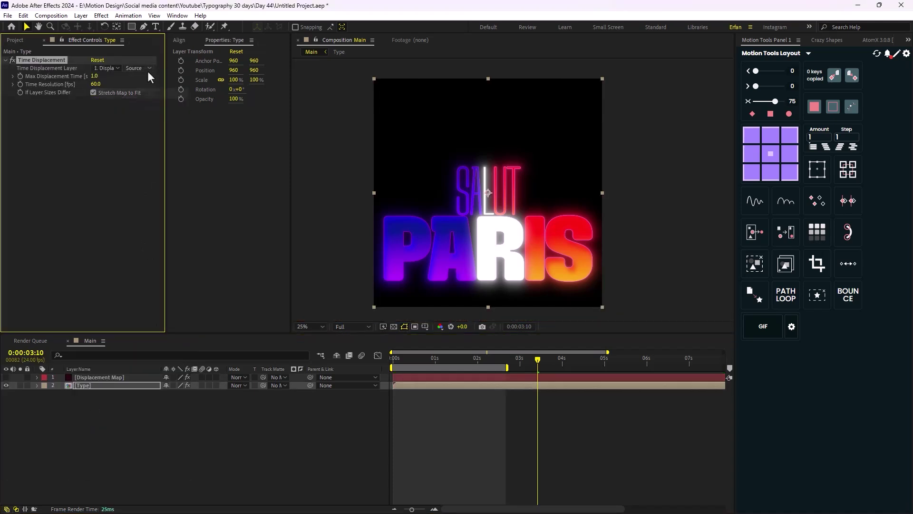
pyautogui.click(148, 70)
pyautogui.click(159, 99)
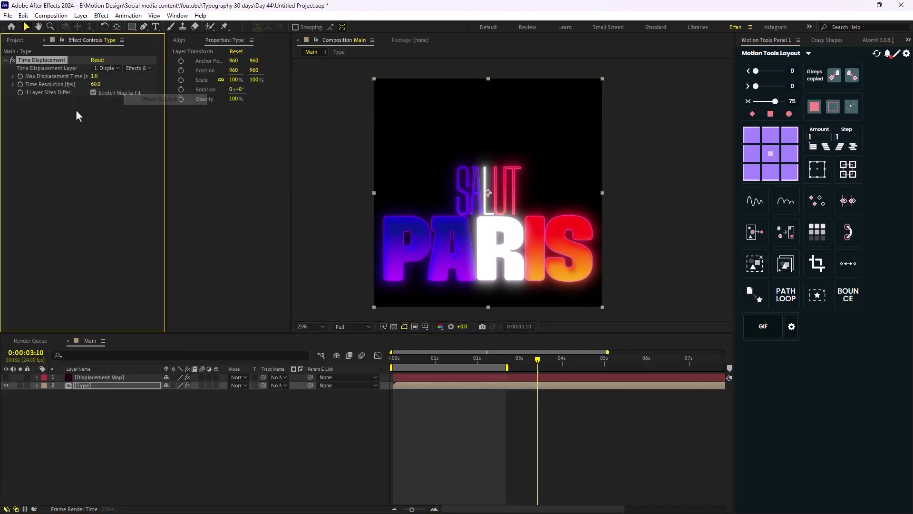
pyautogui.click(97, 84)
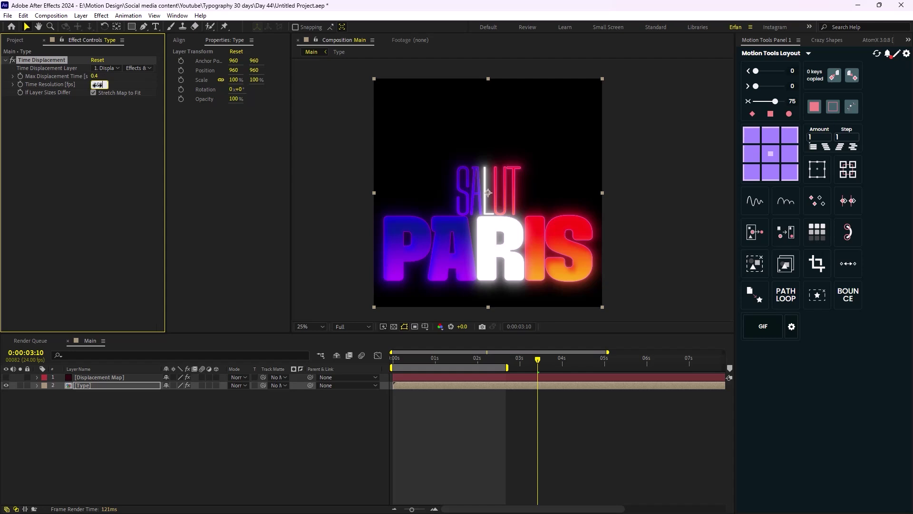
pyautogui.press('Return')
# Step: Lower the preview resolution to Quarter and play back the displaced animation from the first frame
pyautogui.moveTo(541, 360); pyautogui.dragTo(377, 345)
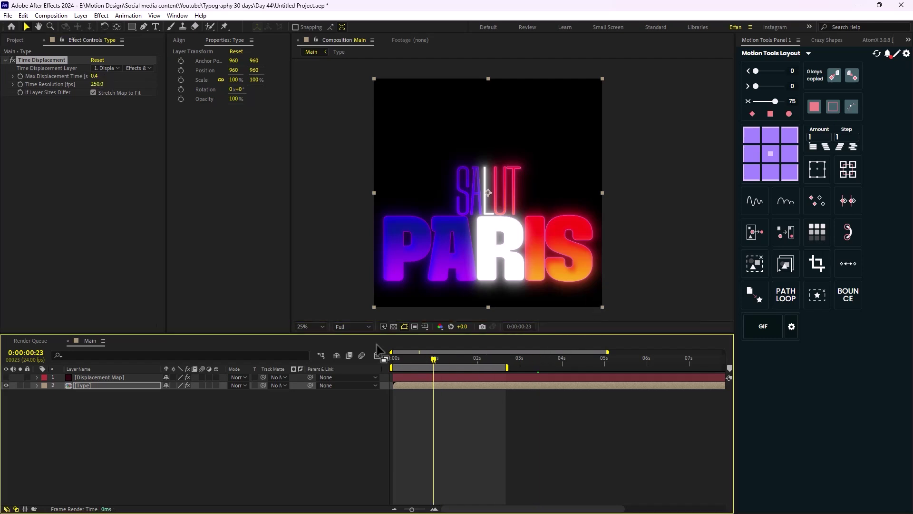
pyautogui.click(352, 326)
pyautogui.click(350, 383)
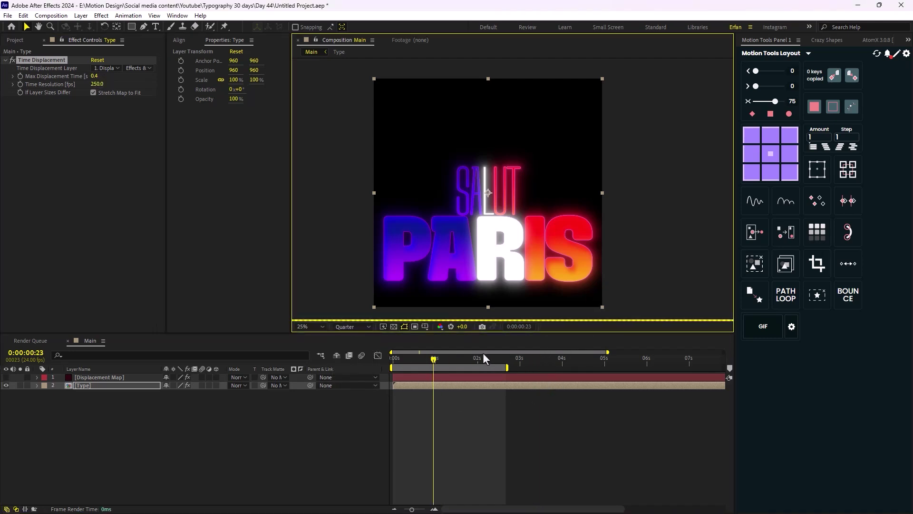
pyautogui.moveTo(448, 361); pyautogui.dragTo(372, 364)
pyautogui.click(305, 425)
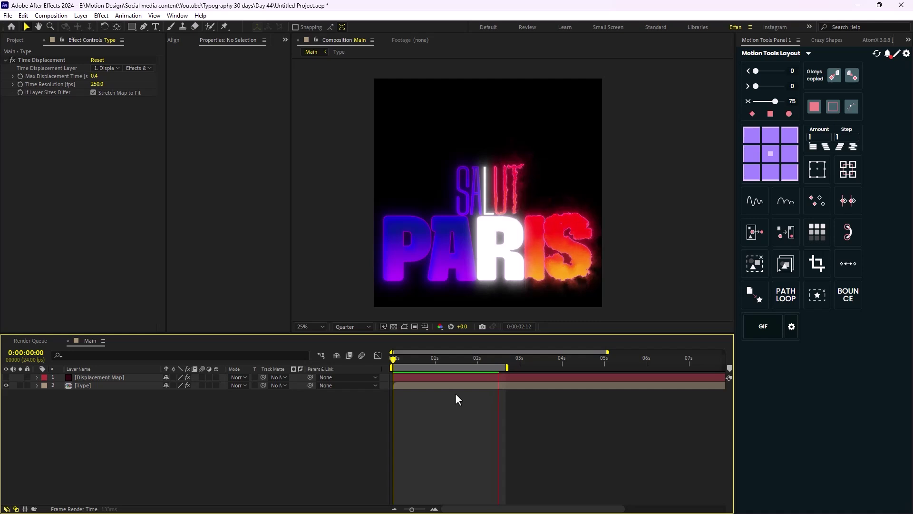
pyautogui.press('space')
pyautogui.press(',')
pyautogui.press('space')
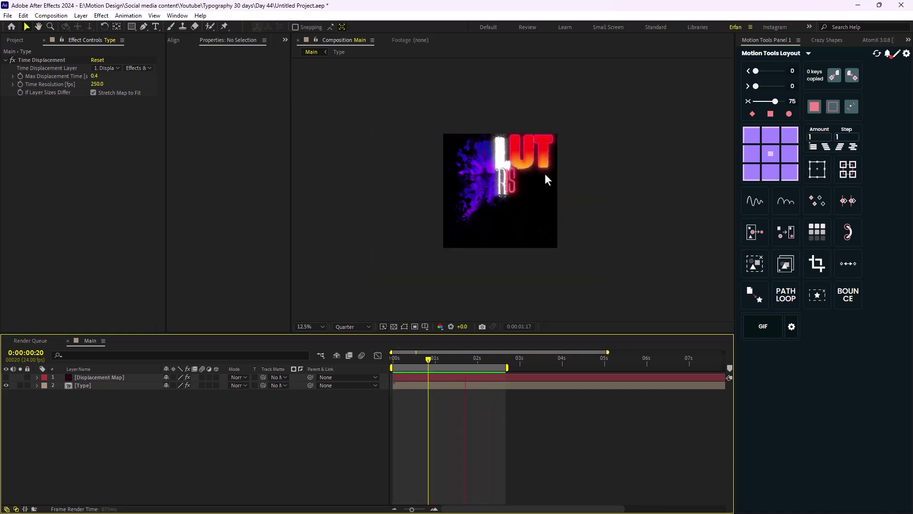
pyautogui.press('space')
# Step: Try the Max fractal type for the Displacement Map's Turbulent Noise, switch it to Smeary, and preview the animation
pyautogui.click(119, 377)
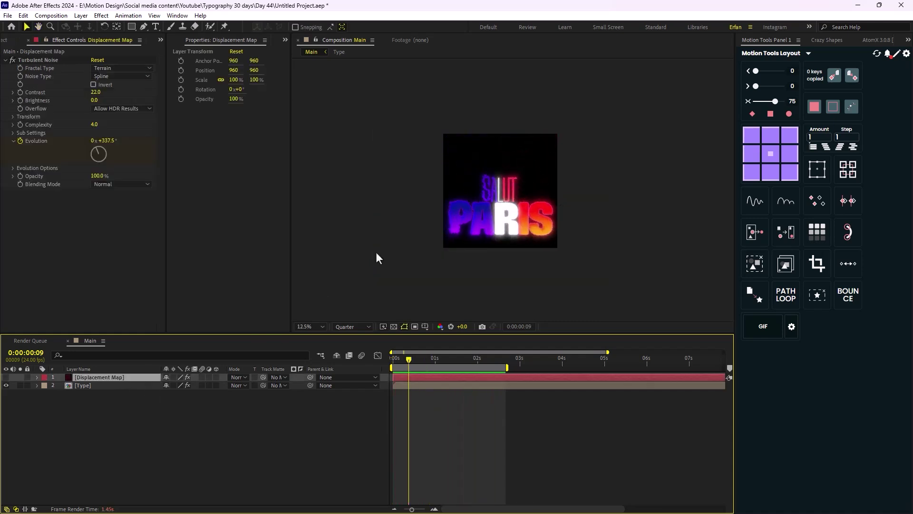
pyautogui.press('.')
pyautogui.press('F2')
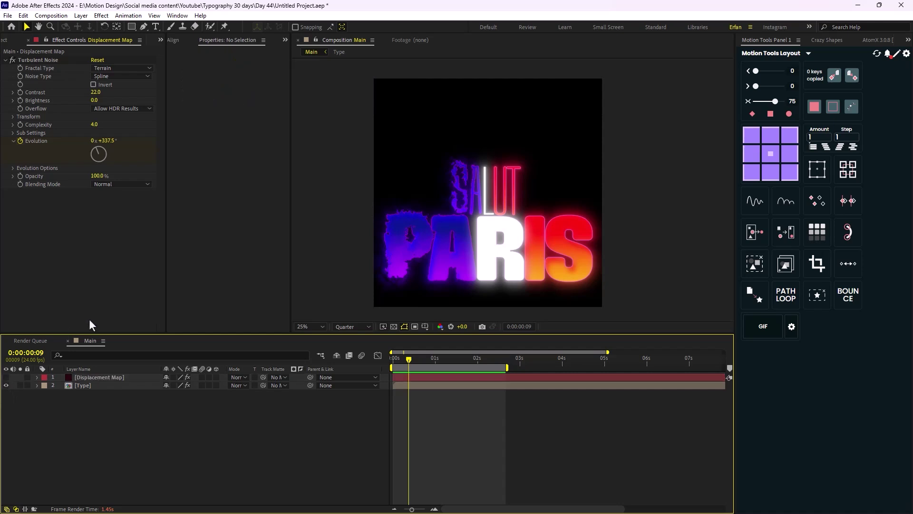
pyautogui.click(119, 69)
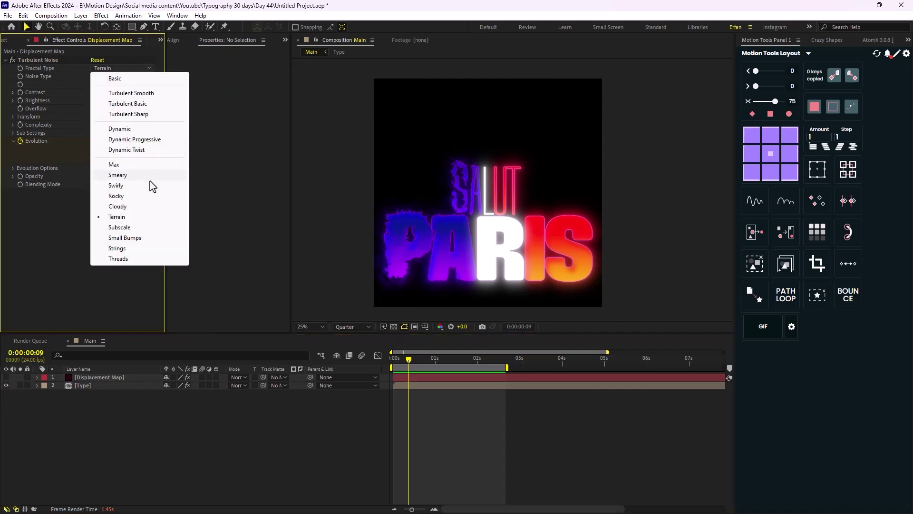
pyautogui.click(145, 164)
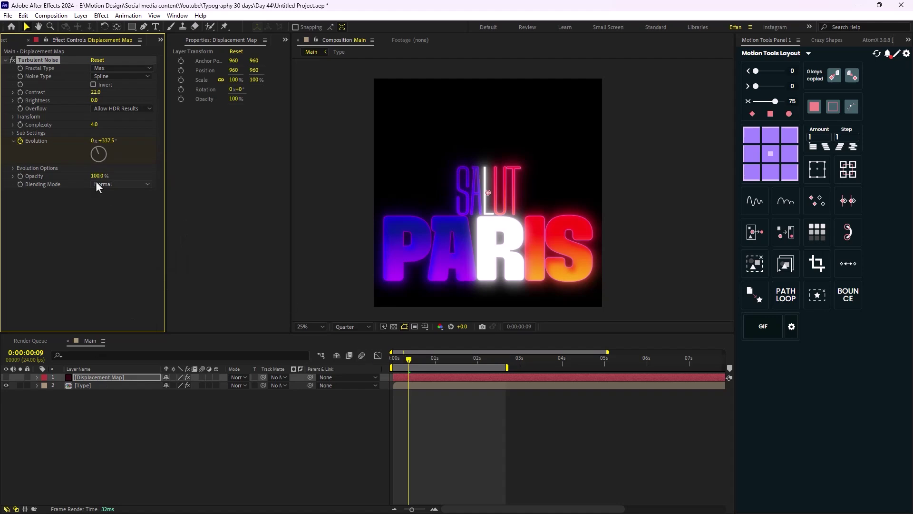
pyautogui.click(117, 69)
pyautogui.click(122, 175)
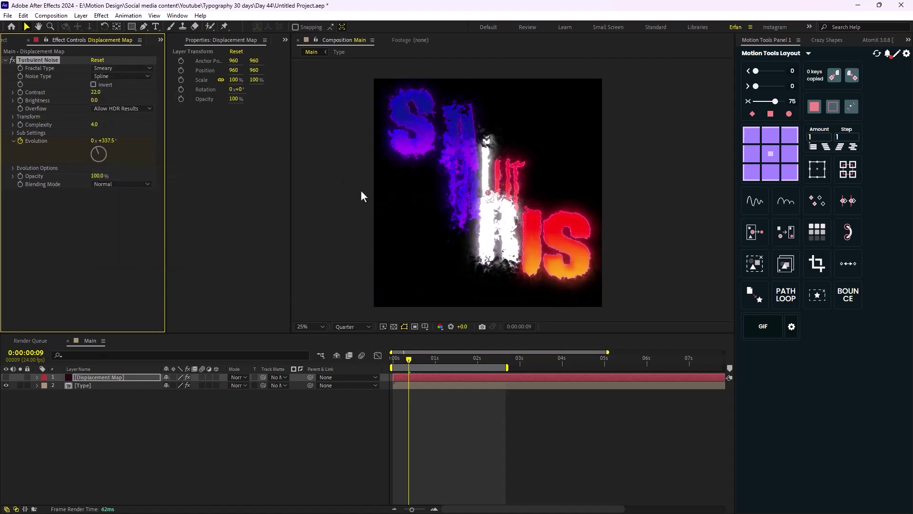
pyautogui.moveTo(409, 360); pyautogui.dragTo(380, 362)
pyautogui.press('space')
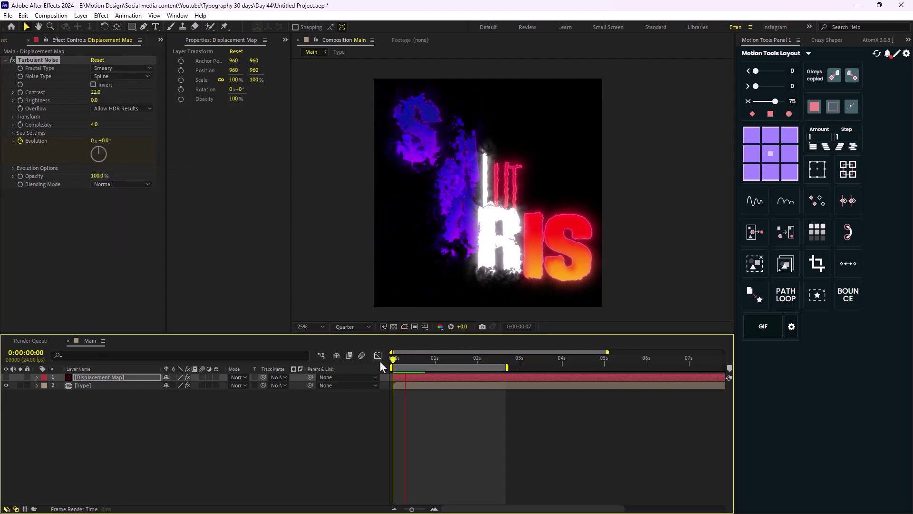
pyautogui.click(495, 362)
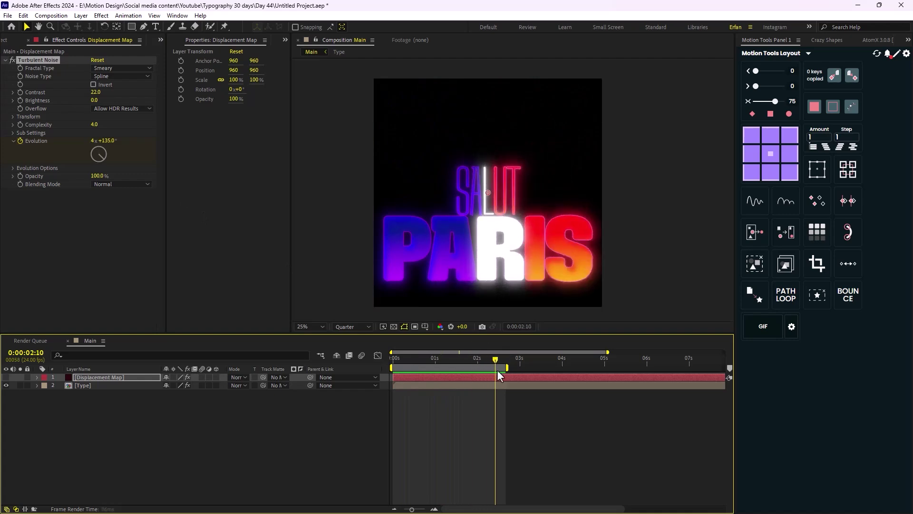
# Step: Try a max displacement time of 0.7 on the Type layer and preview it, ending the work area at about 0:00:02:06
pyautogui.click(90, 385)
pyautogui.moveTo(93, 76); pyautogui.dragTo(107, 78)
pyautogui.click(327, 357)
pyautogui.press('space')
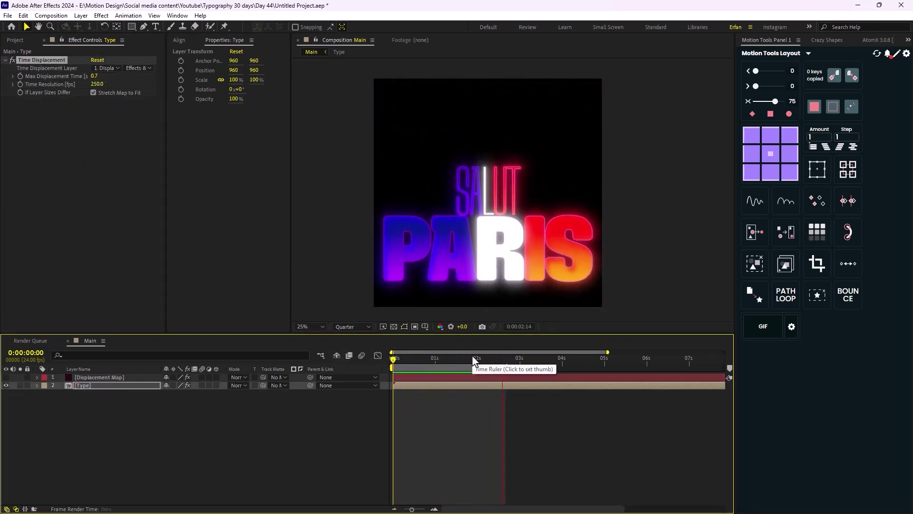
pyautogui.moveTo(507, 368); pyautogui.dragTo(487, 375)
pyautogui.press('space')
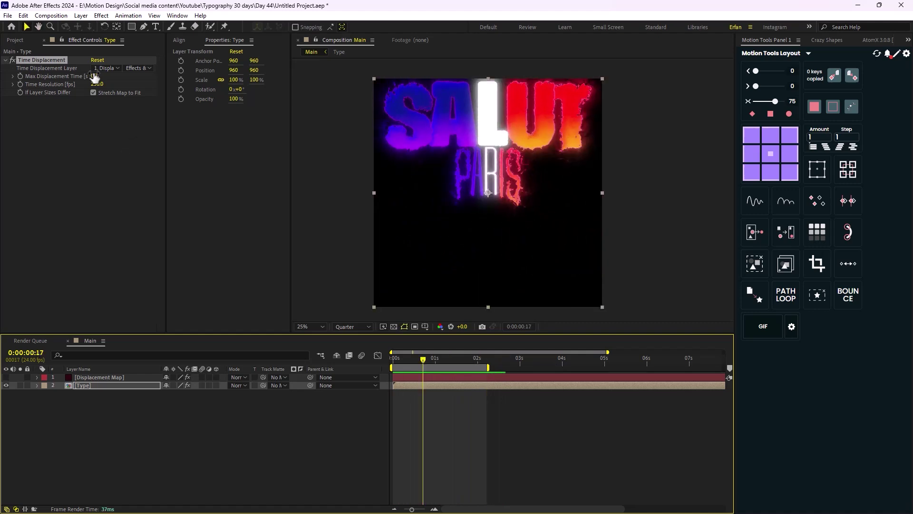
# Step: Set the Type layer's max displacement time to 0.2 and extend the work area to 3 seconds for a preview
pyautogui.moveTo(94, 76); pyautogui.dragTo(80, 77)
pyautogui.moveTo(490, 367); pyautogui.dragTo(523, 368)
pyautogui.press('space')
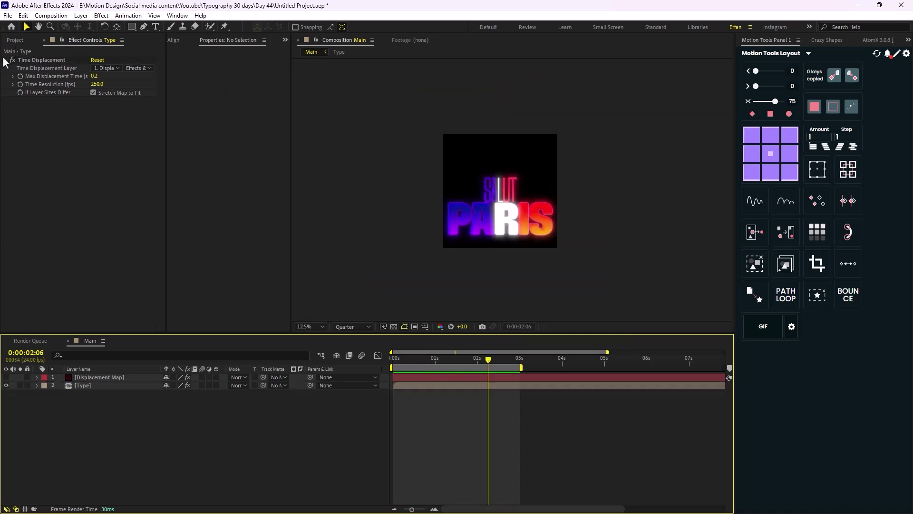
# Step: Add a 1920 × 1920 px dark red solid named BG beneath the Type layer
pyautogui.click(8, 42)
pyautogui.click(126, 226)
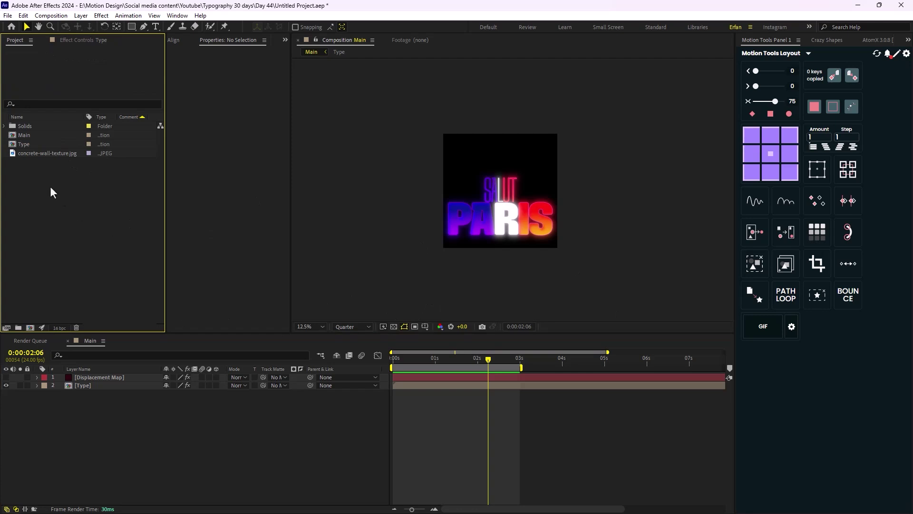
pyautogui.hotkey('ctrl', 'y')
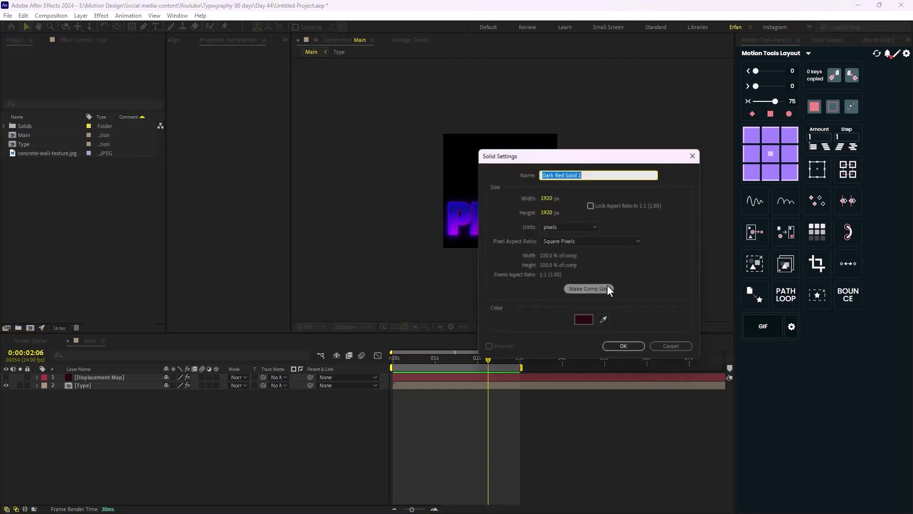
pyautogui.click(638, 346)
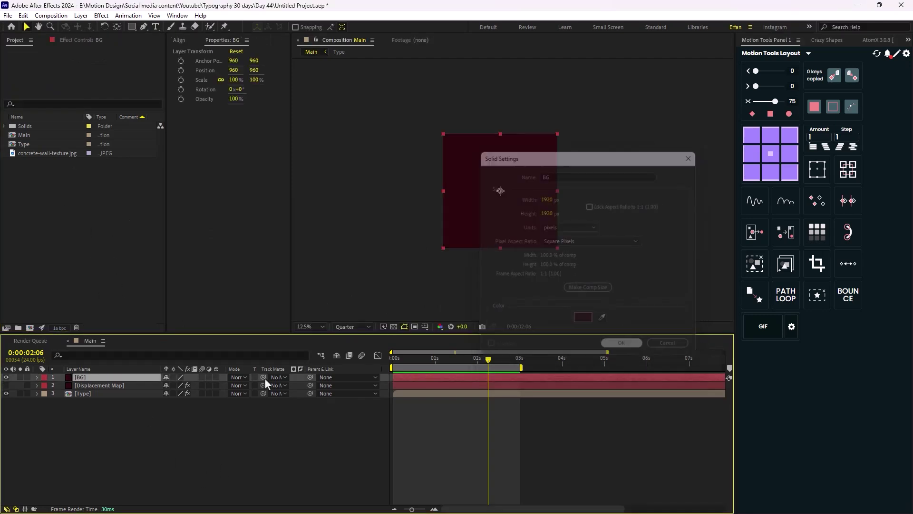
# Step: Place concrete-wall-texture.jpg between the Type and BG layers and set its blending mode to Overlay
pyautogui.click(24, 155)
pyautogui.moveTo(150, 361); pyautogui.dragTo(116, 391)
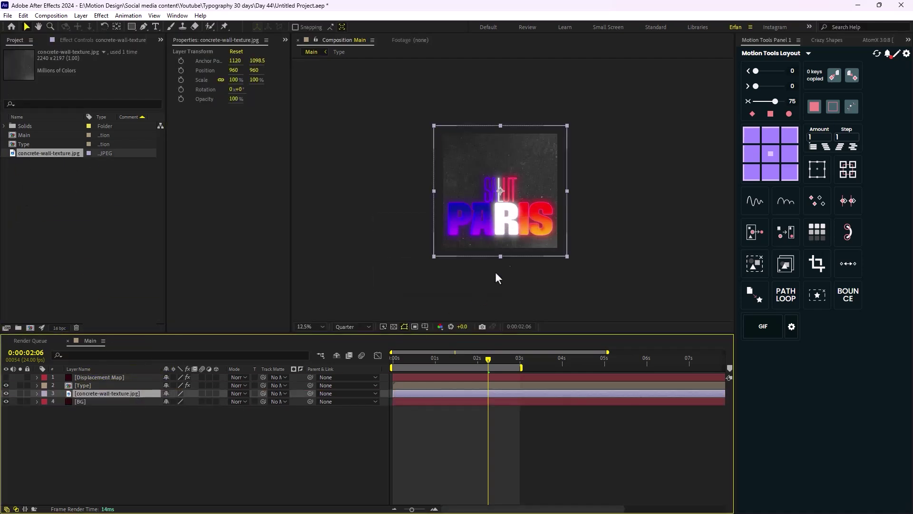
pyautogui.click(246, 395)
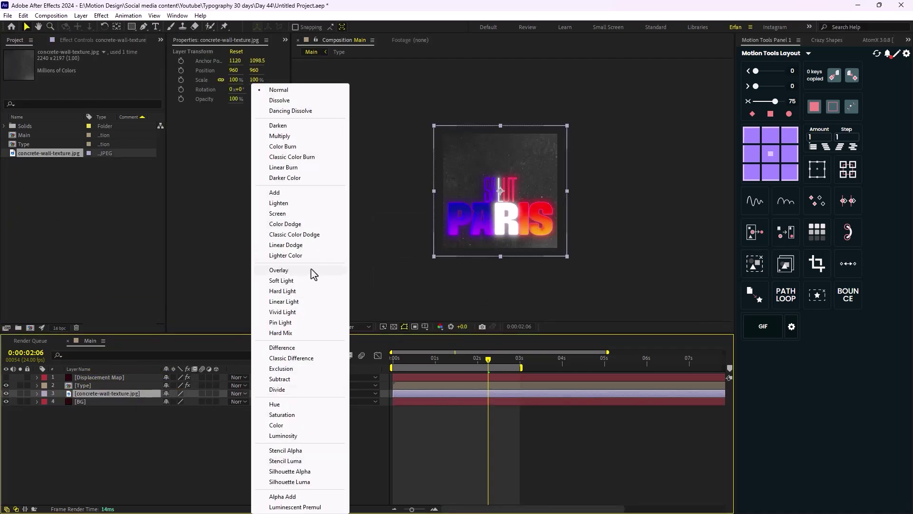
pyautogui.click(314, 275)
pyautogui.scroll(1, 482, 240)
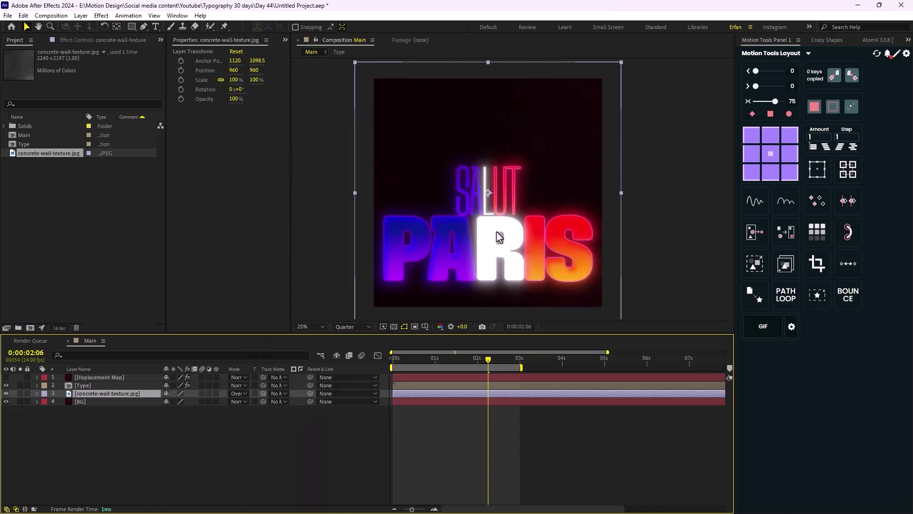
# Step: Apply Curves to the concrete texture layer and bend the RGB curve upward to brighten it
pyautogui.hotkey('ctrl', 'space')
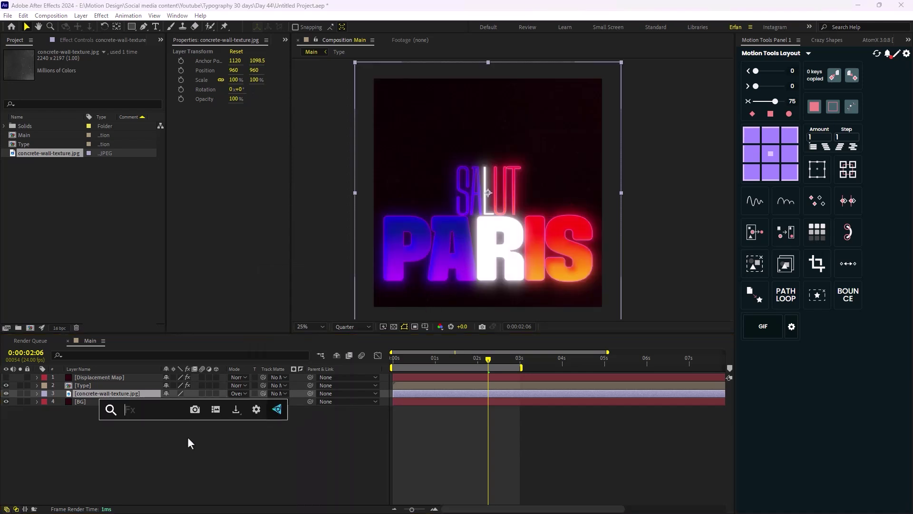
pyautogui.write('curv')
pyautogui.press('Return')
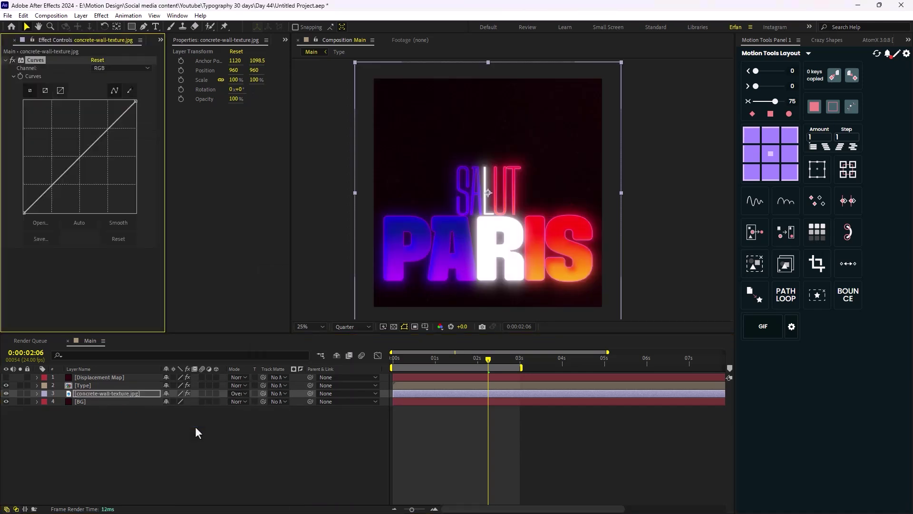
pyautogui.moveTo(52, 158); pyautogui.dragTo(61, 141)
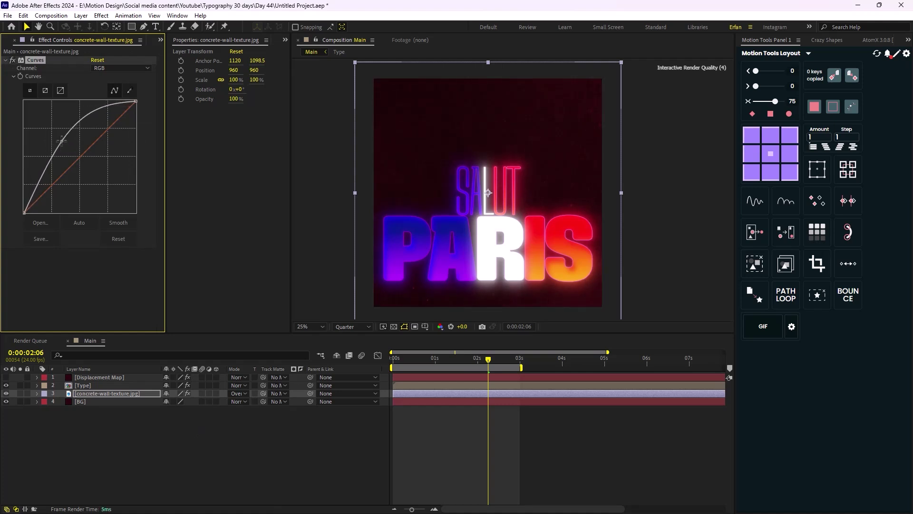
pyautogui.scroll(-2, 426, 242)
pyautogui.click(259, 454)
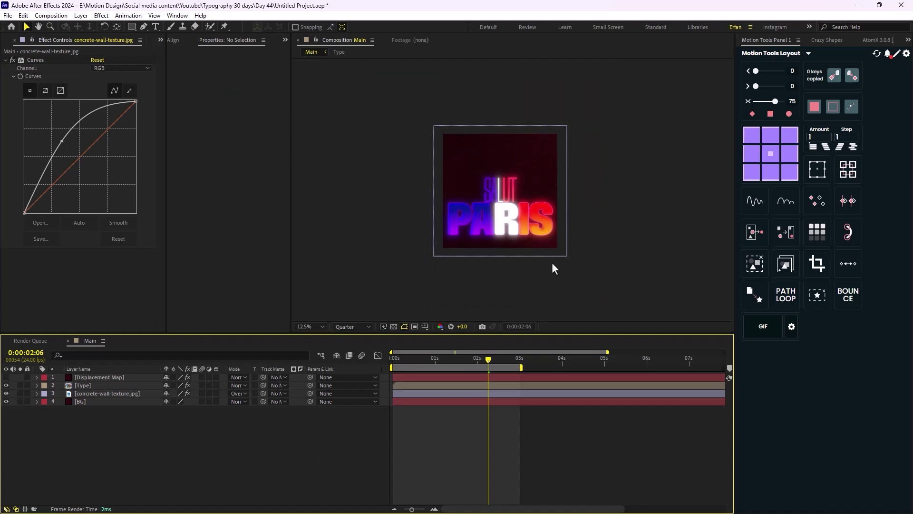
# Step: Apply the Gradient Ramp effect to the BG layer
pyautogui.click(107, 402)
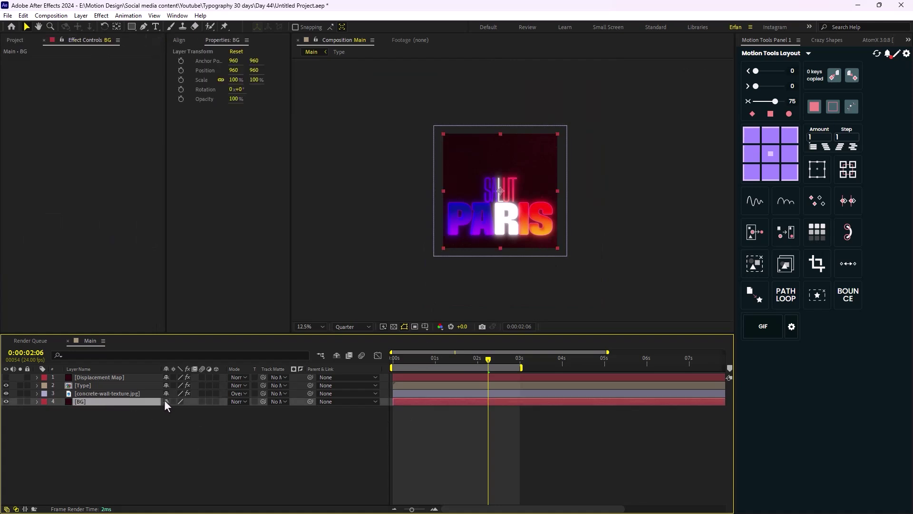
pyautogui.hotkey('ctrl', 'space')
pyautogui.write('grad')
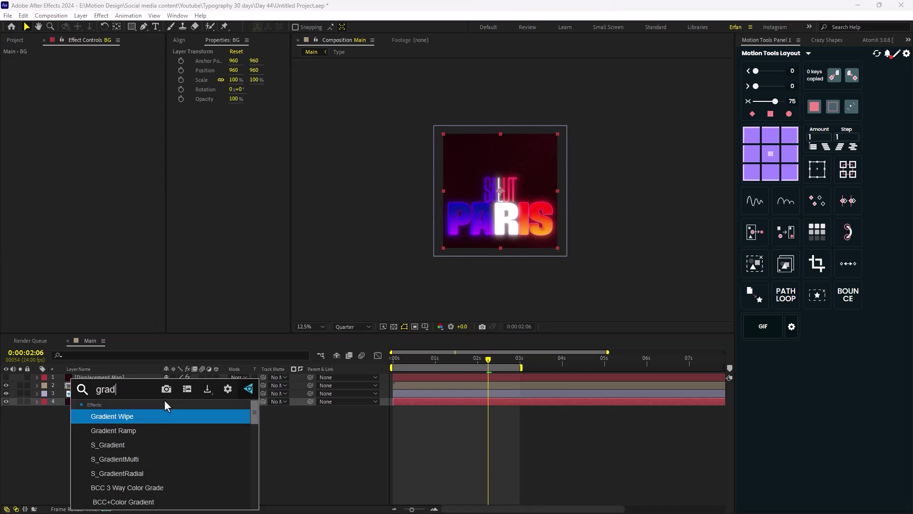
pyautogui.press('Down')
pyautogui.press('Return')
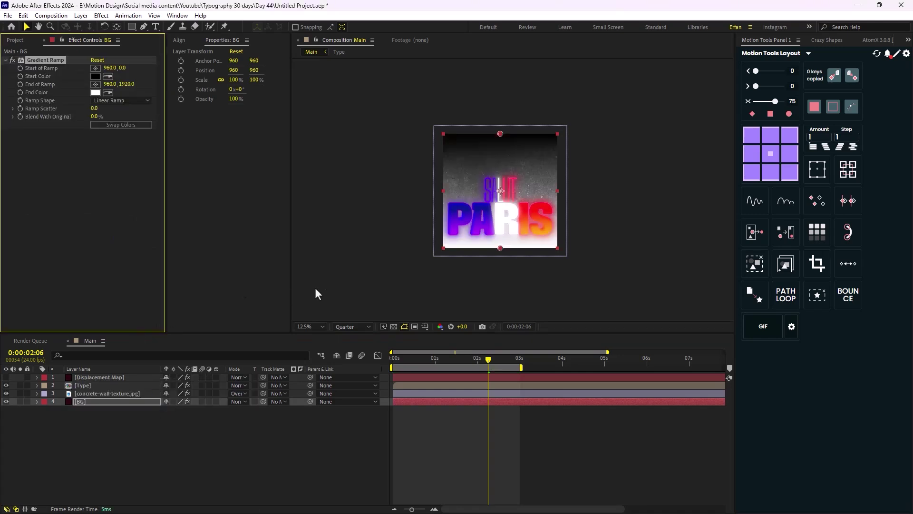
# Step: Make the BG layer's Gradient Ramp a radial ramp with a dark grey end color and its end point at about 976, 2064
pyautogui.click(96, 92)
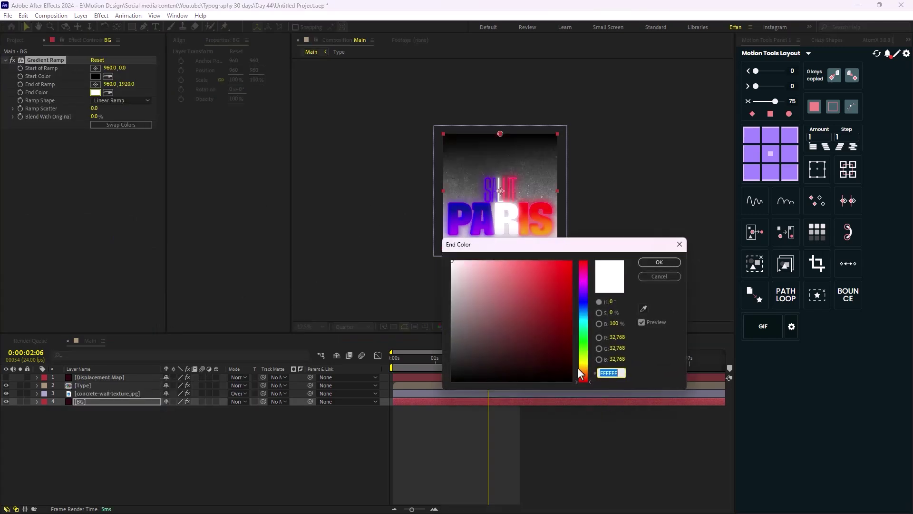
pyautogui.click(564, 367)
pyautogui.moveTo(562, 358); pyautogui.dragTo(448, 352)
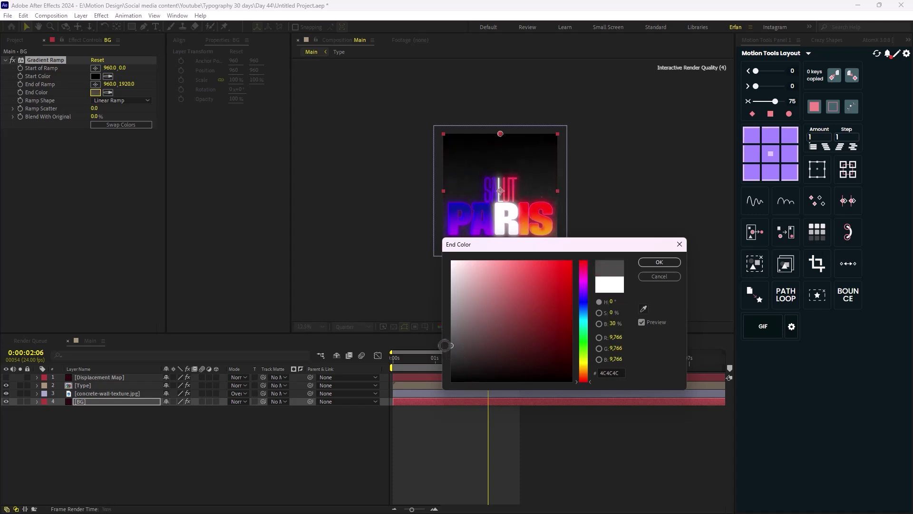
pyautogui.click(660, 262)
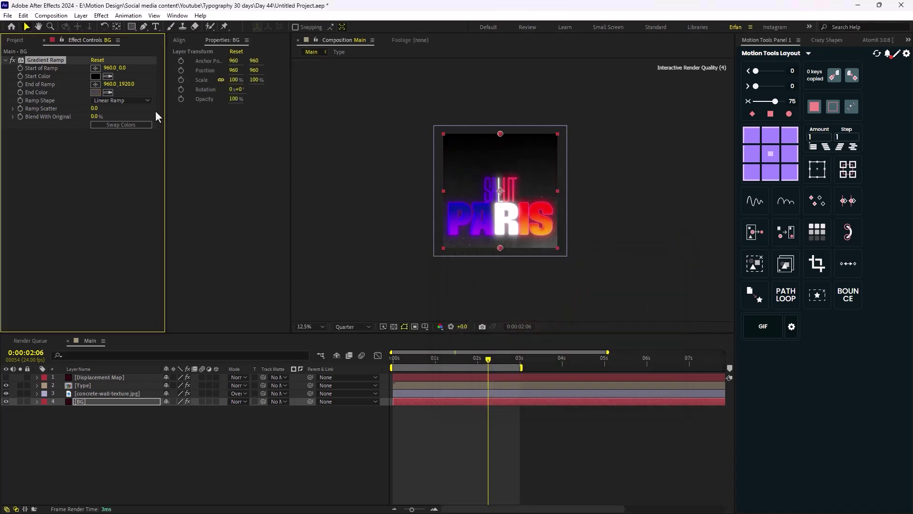
pyautogui.click(138, 101)
pyautogui.click(124, 121)
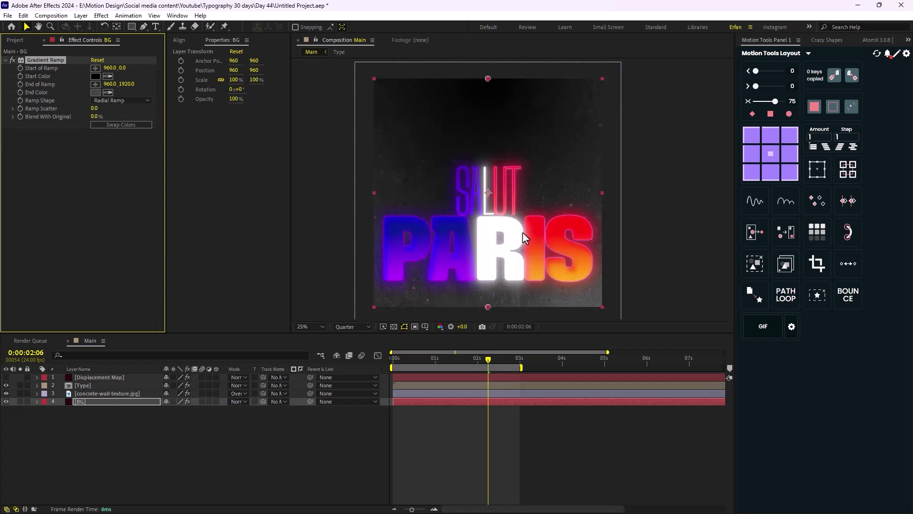
pyautogui.moveTo(500, 247); pyautogui.dragTo(501, 256)
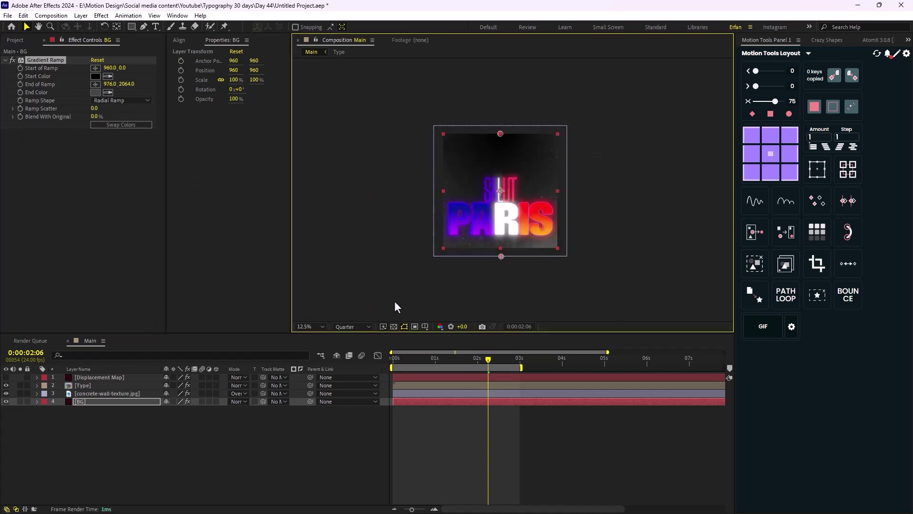
# Step: Apply the CC Vignette effect to the BG layer
pyautogui.hotkey('ctrl', 'space')
pyautogui.write('cc vi')
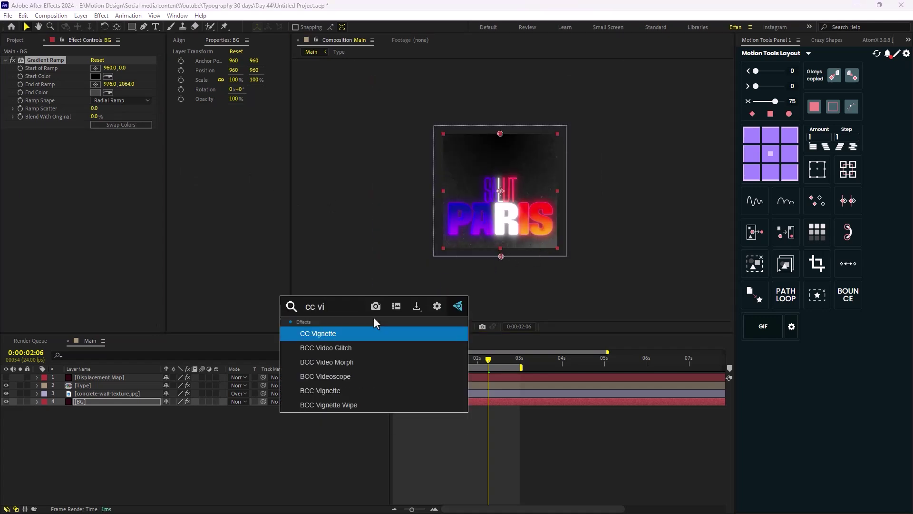
pyautogui.press('Return')
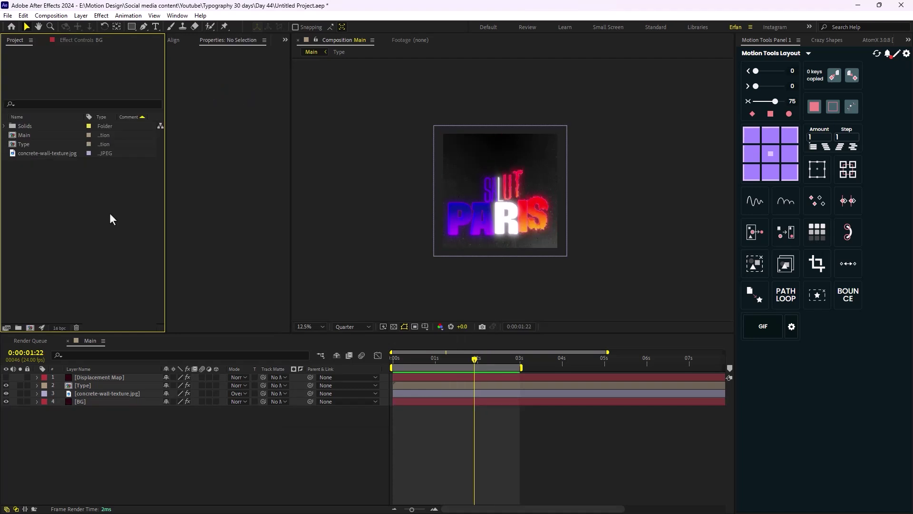
# Step: Import Texture.mp4, place it between the Type and concrete texture layers, and set its blending mode to Add
pyautogui.doubleClick(109, 213)
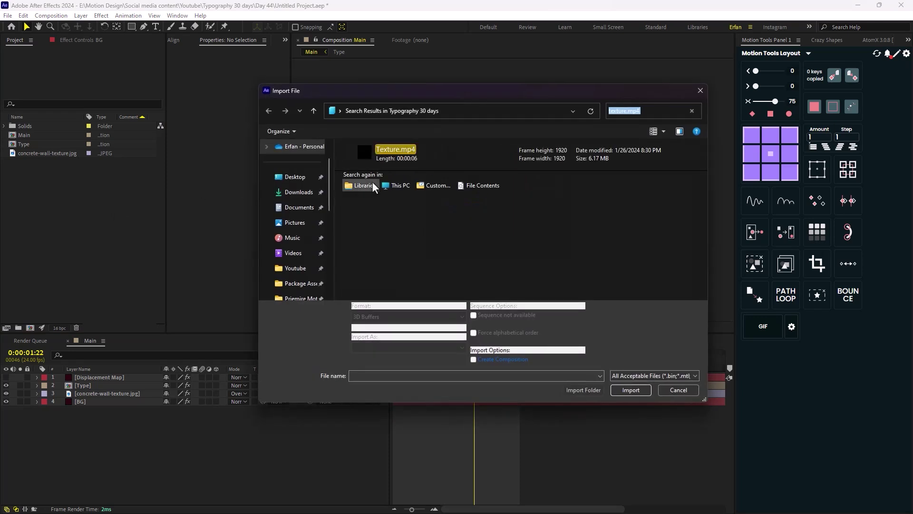
pyautogui.doubleClick(424, 155)
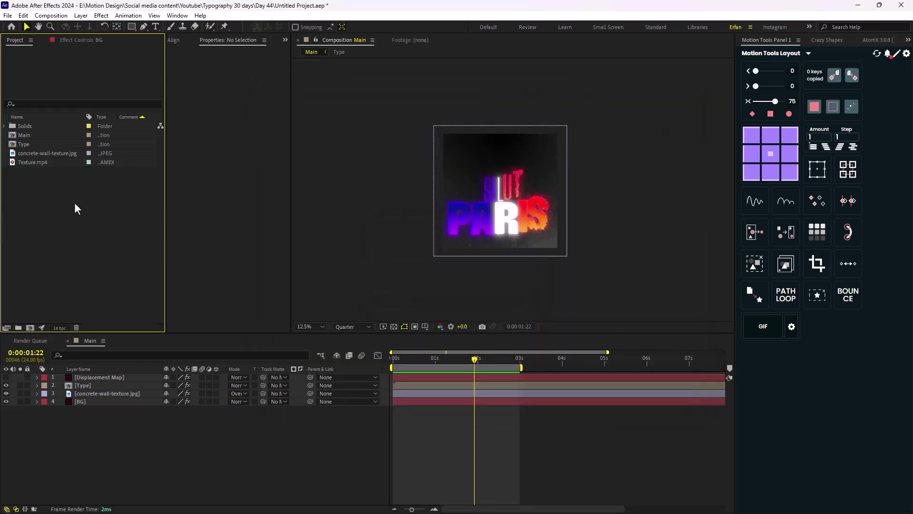
pyautogui.moveTo(30, 160); pyautogui.dragTo(96, 389)
pyautogui.click(235, 394)
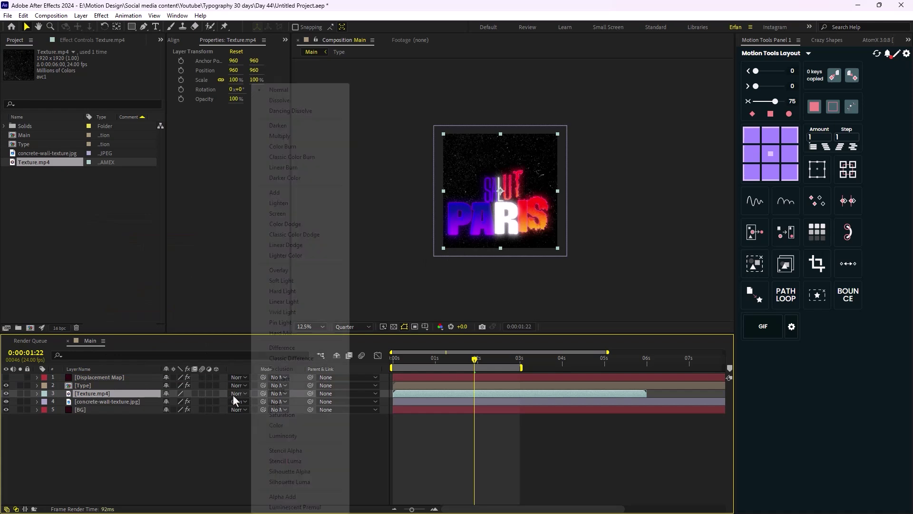
pyautogui.click(275, 192)
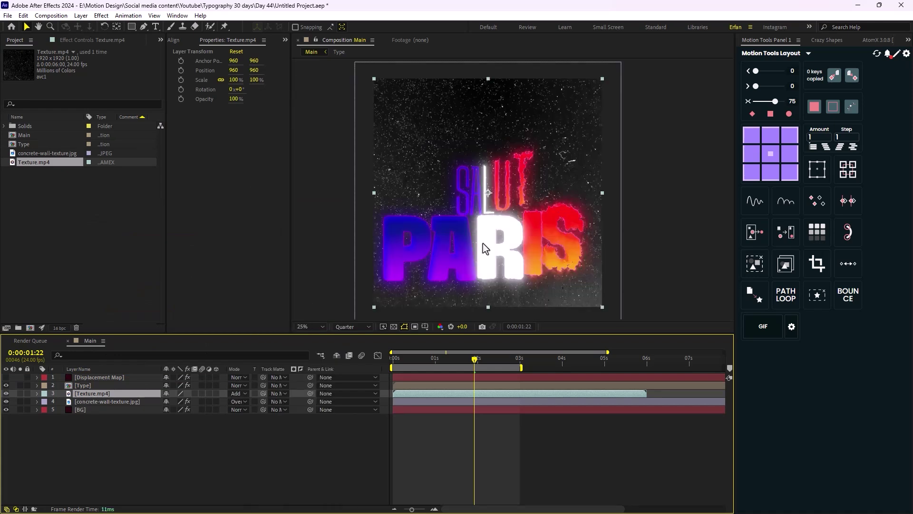
# Step: Darken the Texture.mp4 layer with a Curves effect by bending the RGB curve downward, and preview the animation
pyautogui.hotkey('ctrl', 'space')
pyautogui.write('cur')
pyautogui.press('Return')
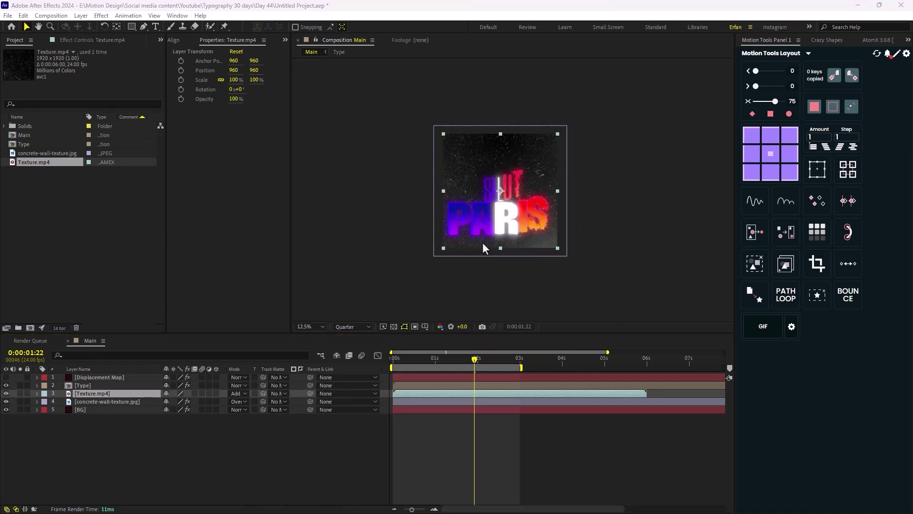
pyautogui.moveTo(81, 156); pyautogui.dragTo(102, 168)
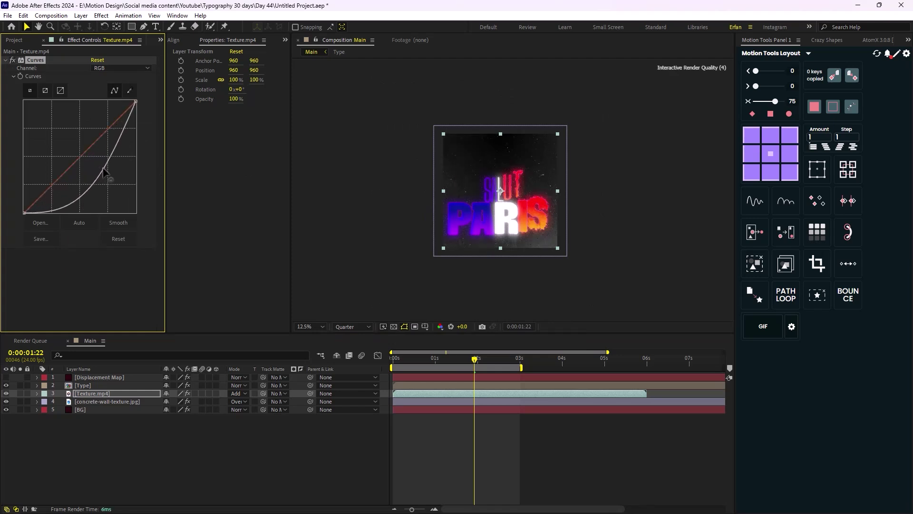
pyautogui.click(281, 440)
pyautogui.press('space')
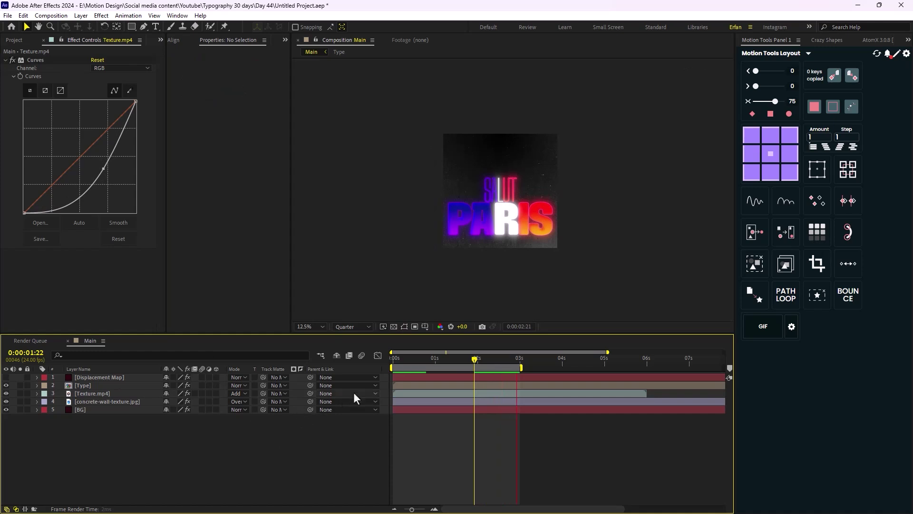
pyautogui.press('.')
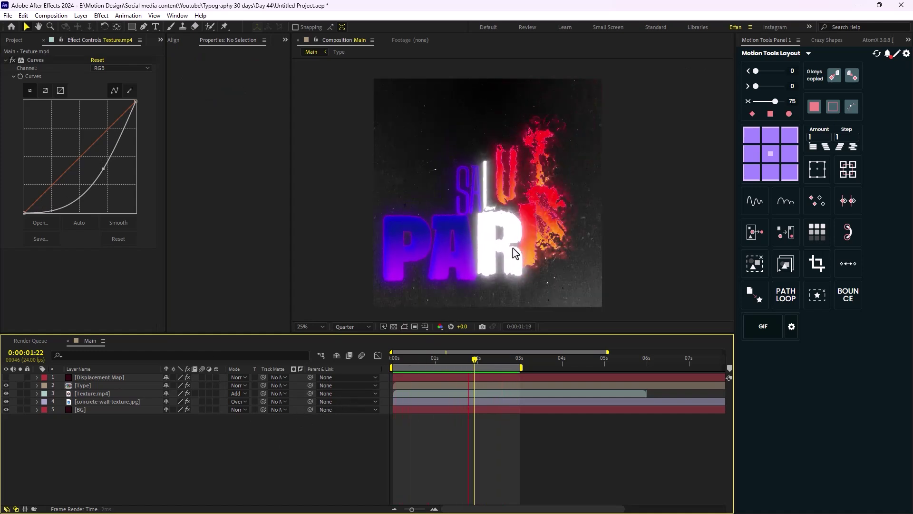
pyautogui.press(',')
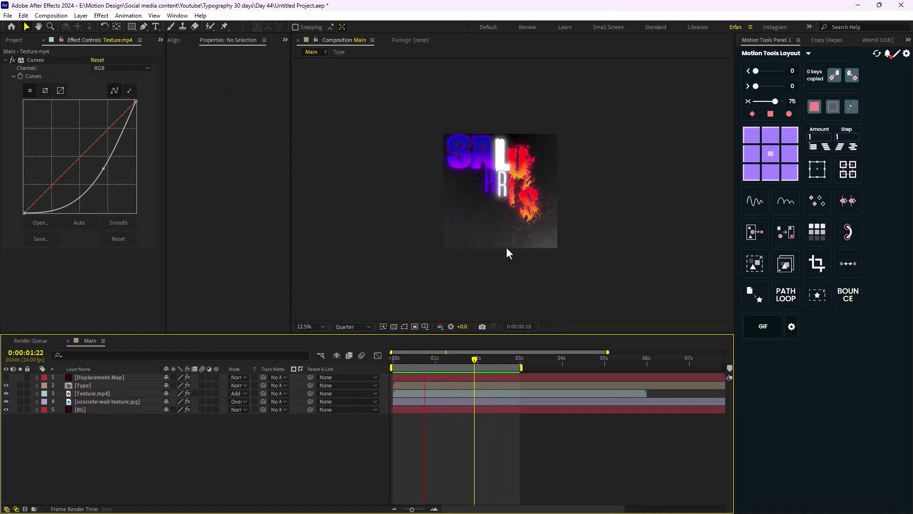